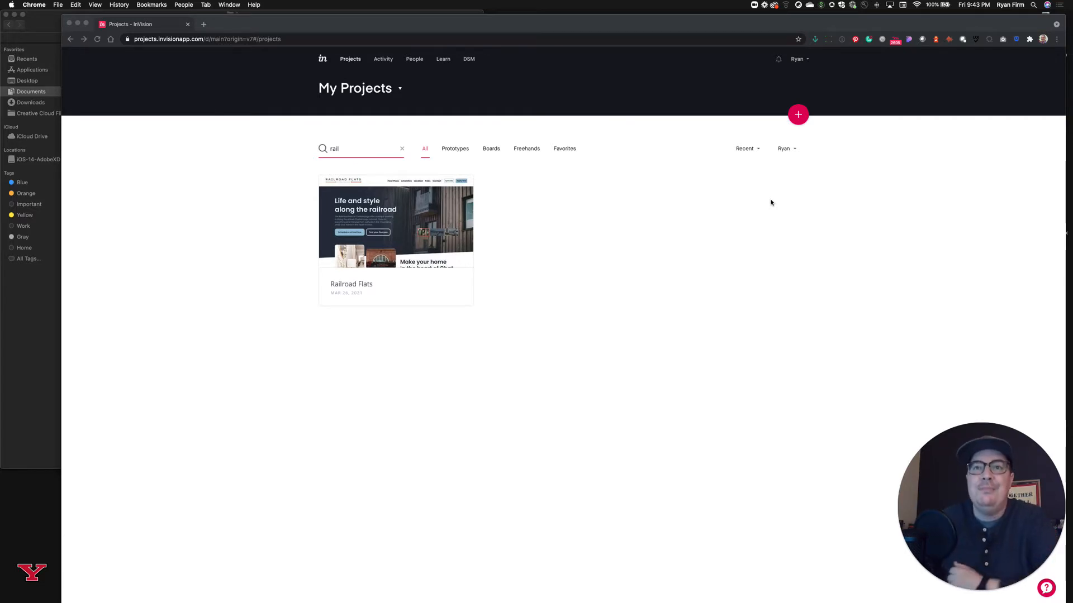
Archive the Railroad Flats prototype from the project list, confirming the archiving.
scroll(492, 217, "up", 1)
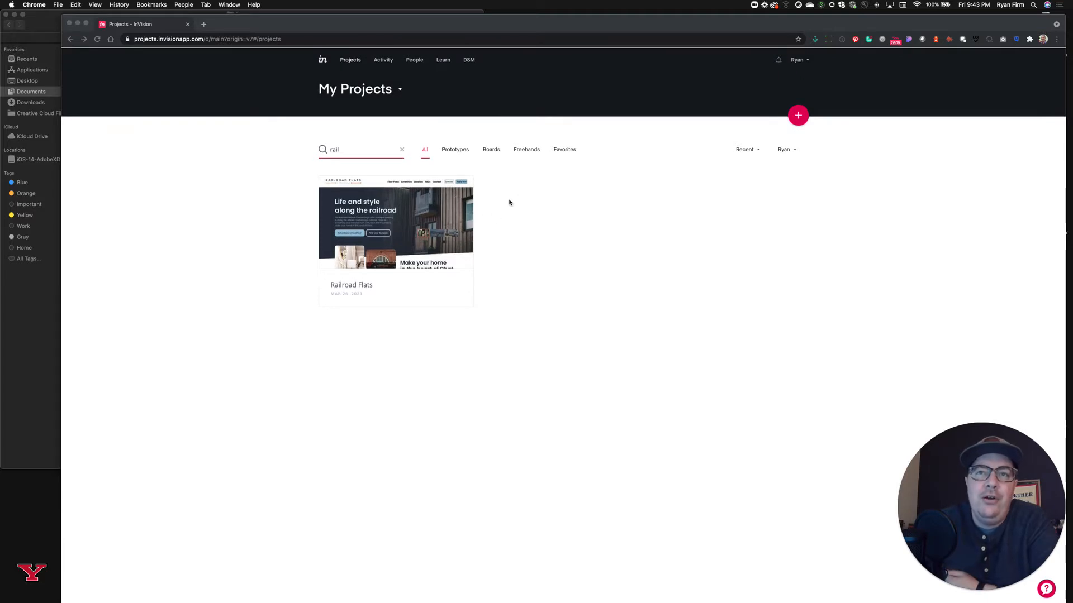
left_click(510, 200)
mouse_move(459, 186)
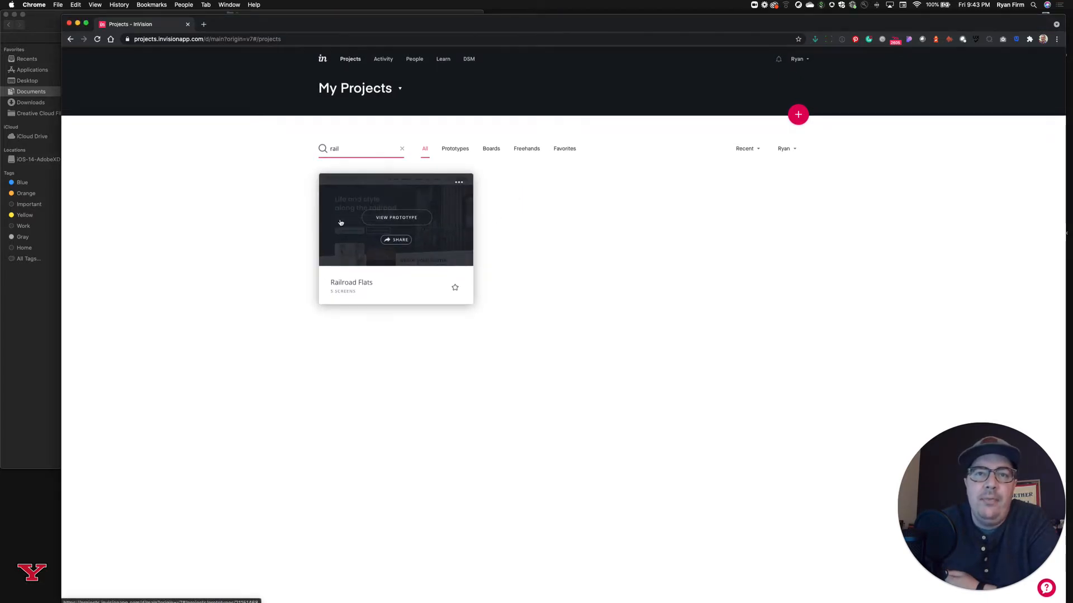
left_click(459, 183)
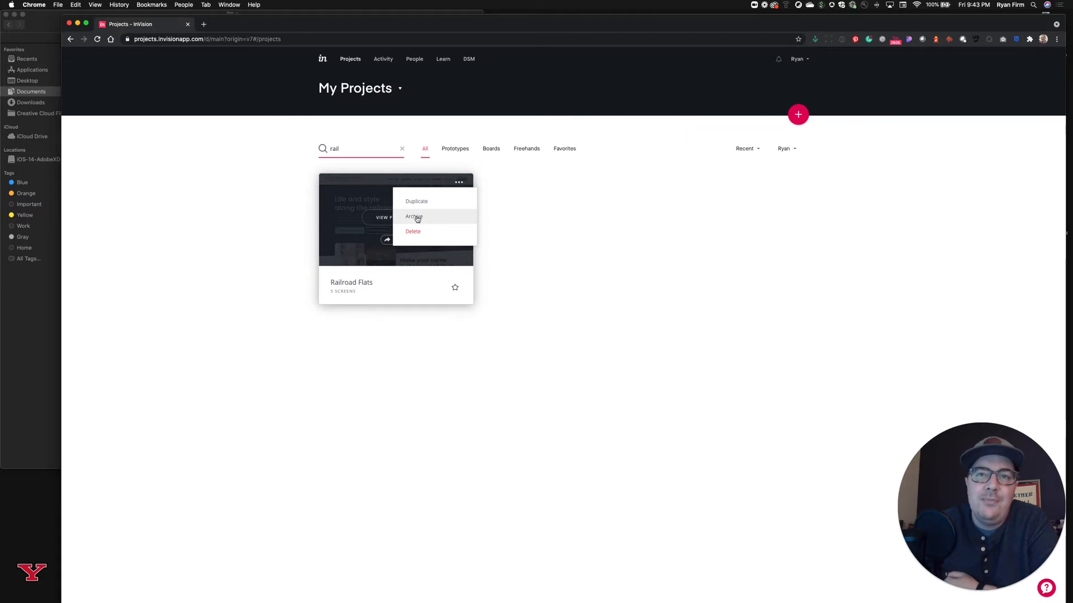
left_click(417, 219)
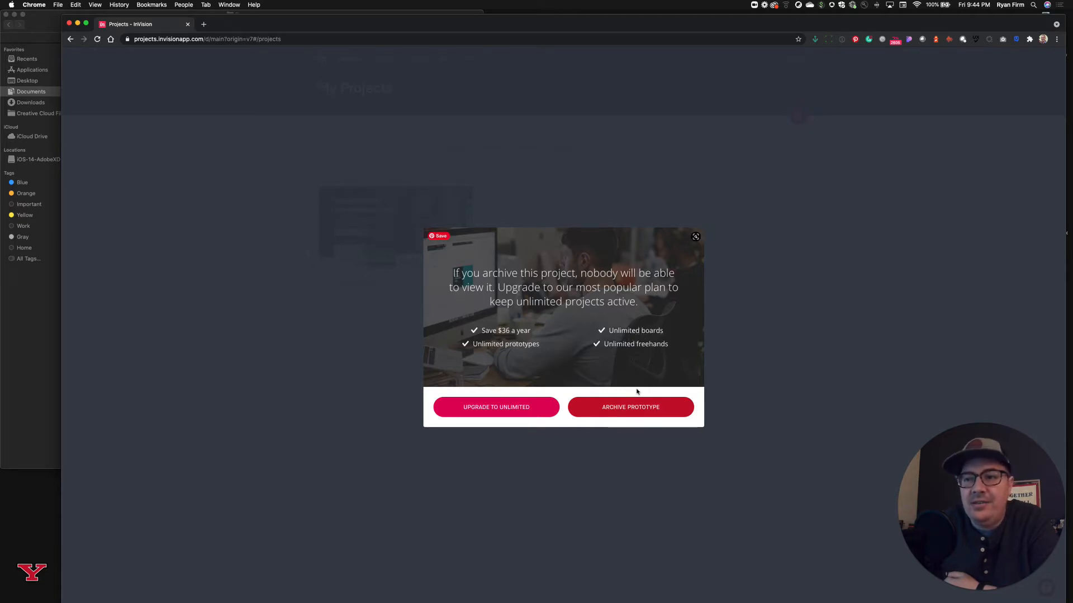
left_click(648, 406)
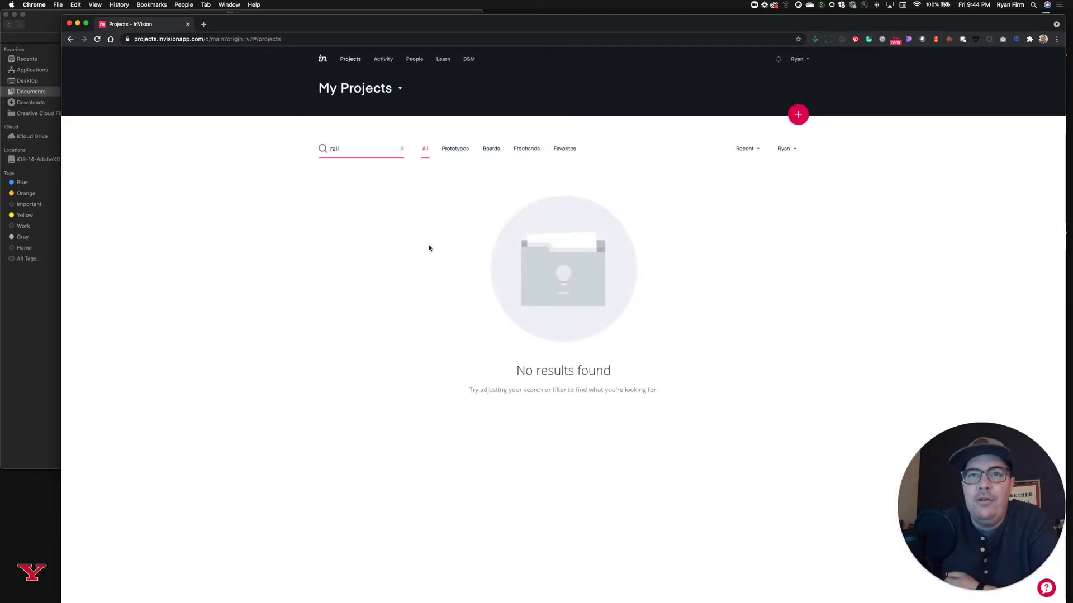
Check the Archived projects, and return to My Projects to look through the full project list.
left_click(401, 91)
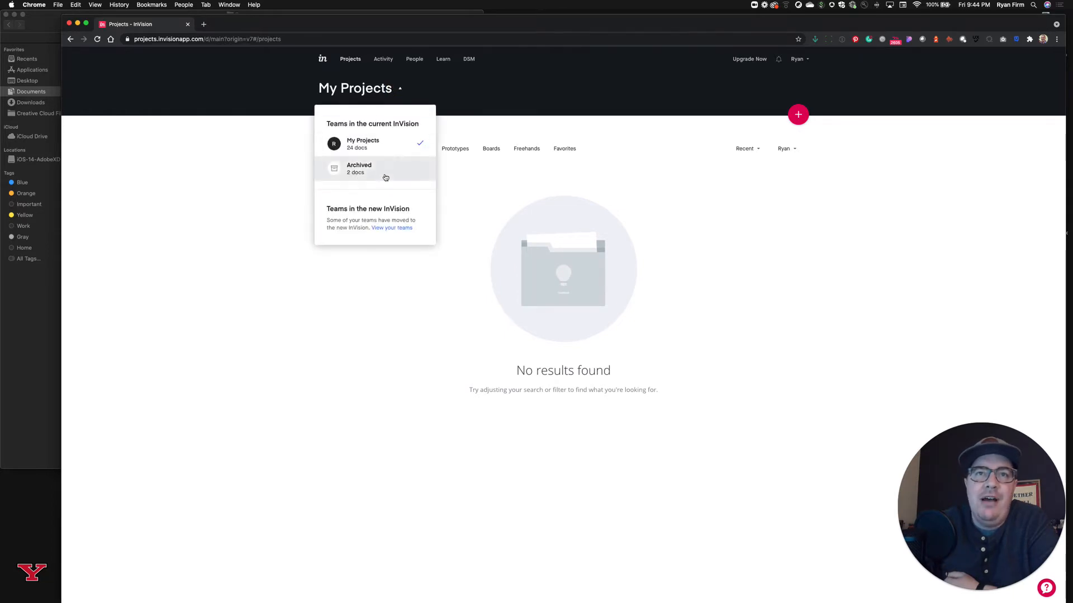
left_click(374, 170)
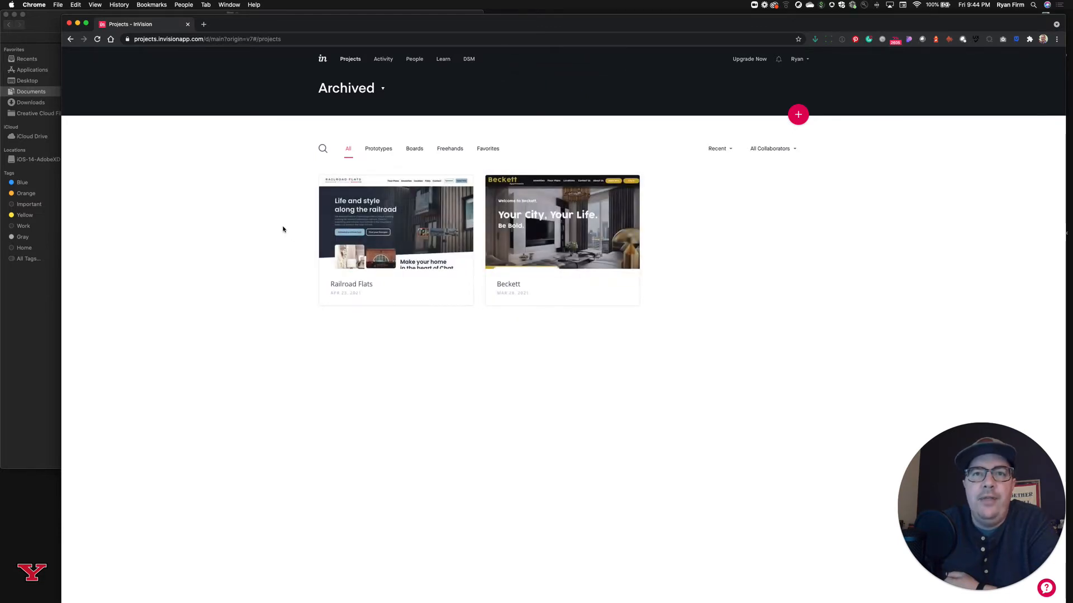
left_click(384, 88)
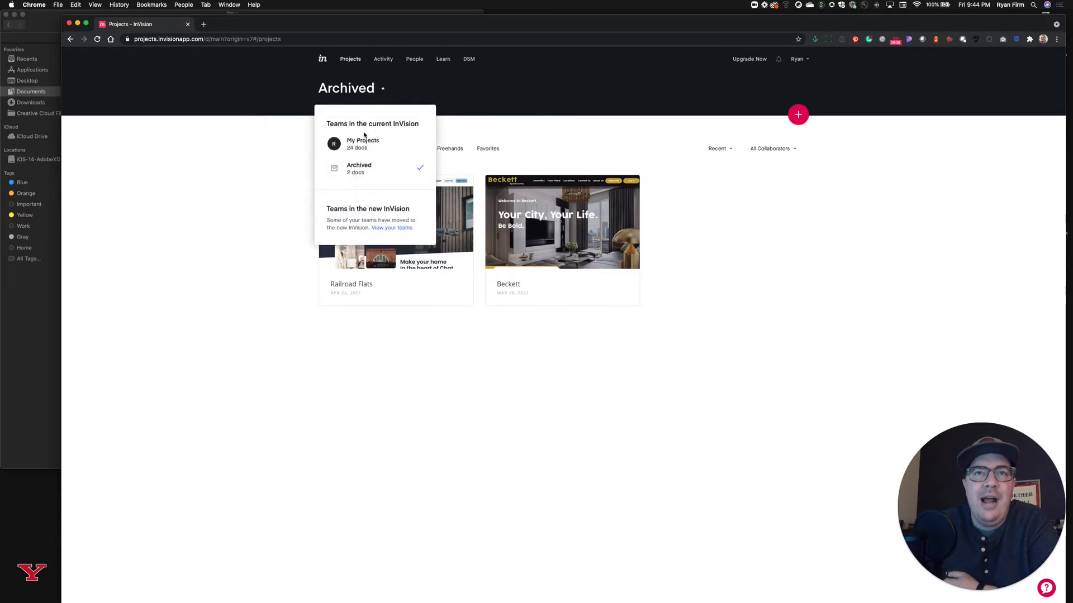
left_click(363, 142)
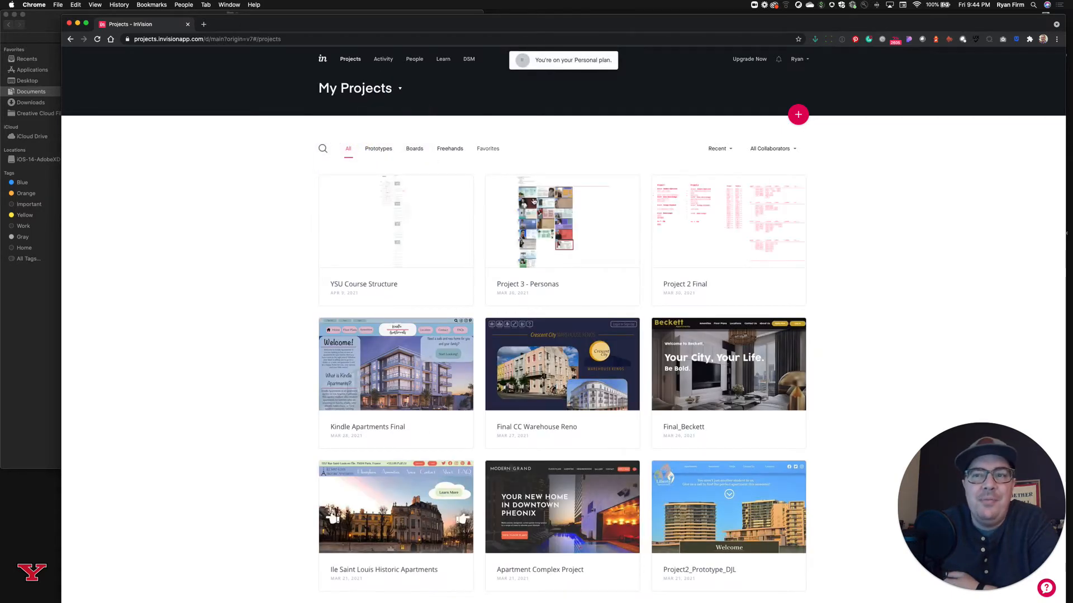
scroll(655, 257, "down", 5)
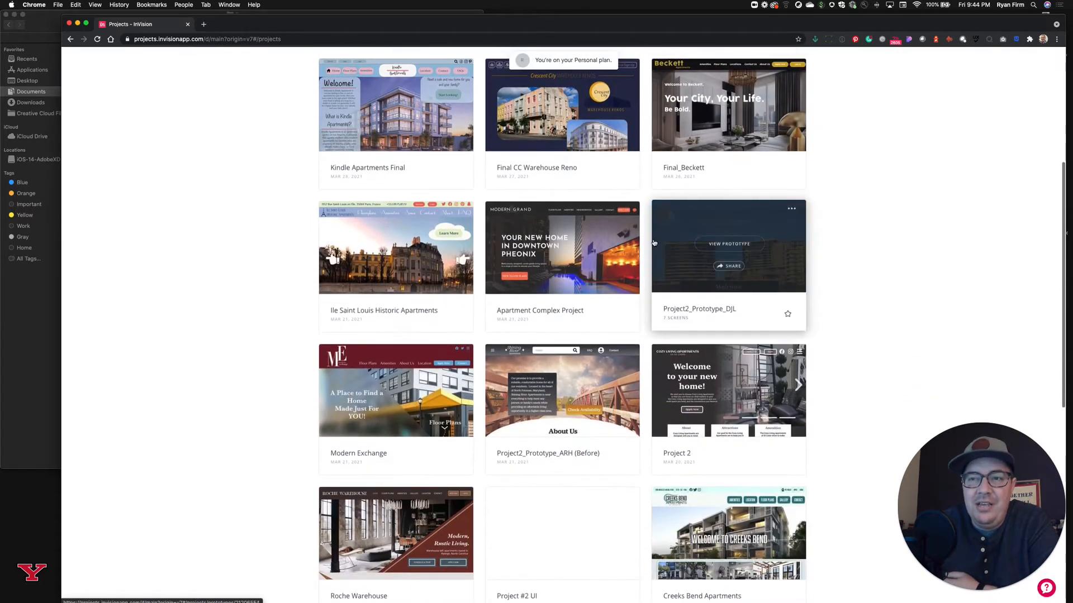
scroll(640, 260, "down", 6)
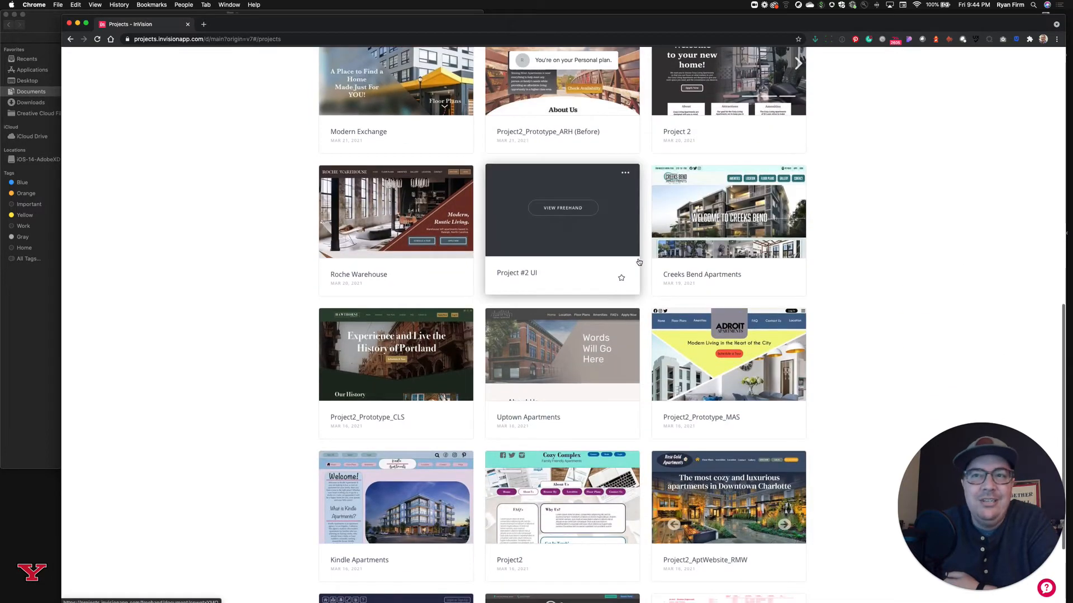
scroll(639, 261, "down", 2)
scroll(639, 261, "up", 8)
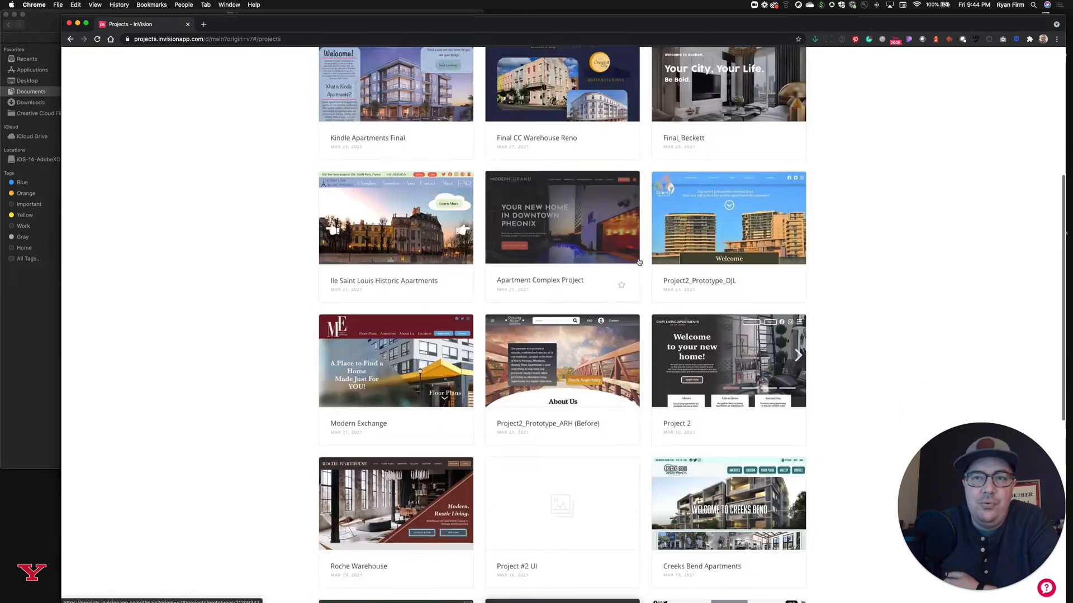
scroll(639, 261, "up", 5)
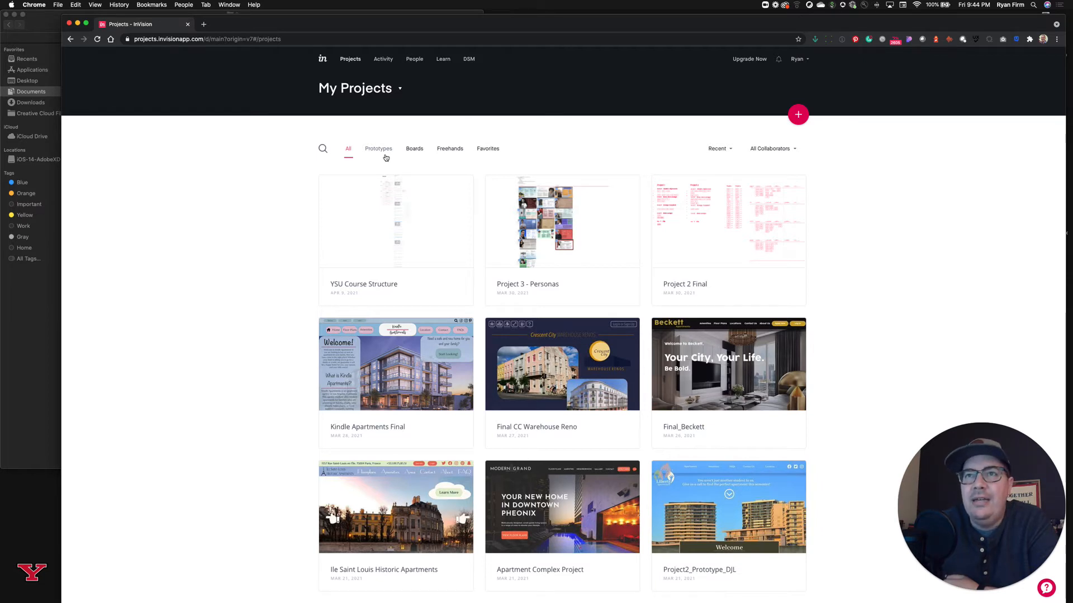
Create a new prototype project named Yakin for the iPhone device type.
left_click(897, 150)
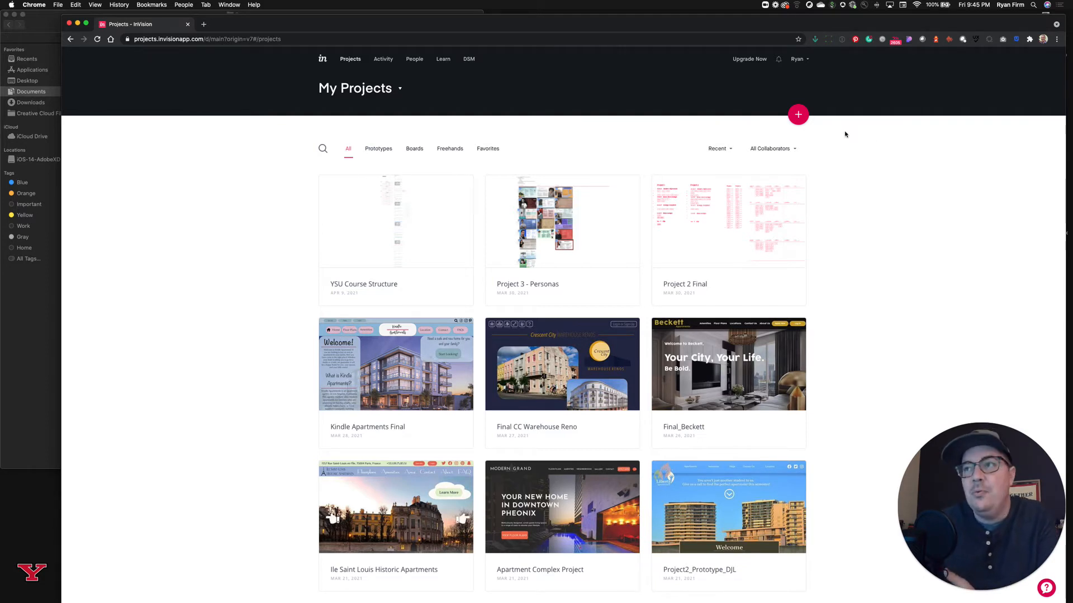
left_click(798, 115)
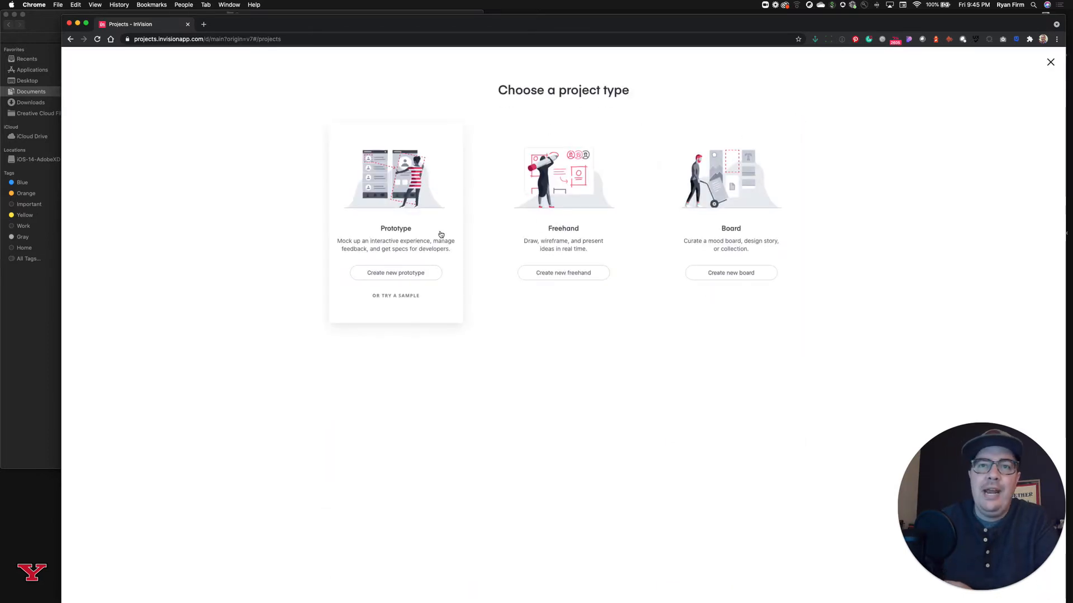
left_click(395, 273)
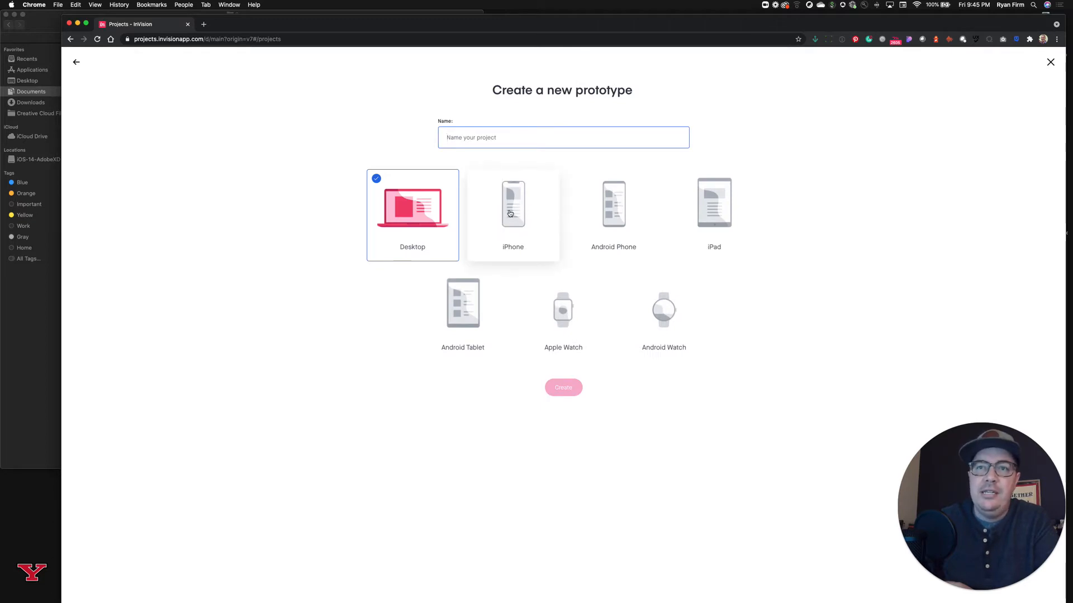
left_click(515, 209)
left_click(475, 139)
type("Yakin")
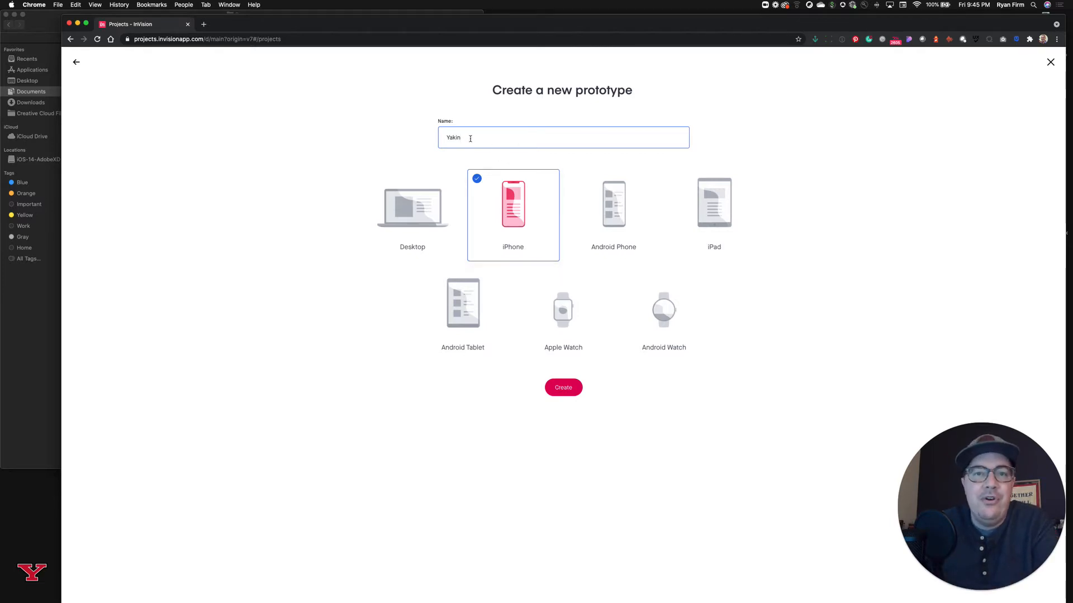
left_click(565, 388)
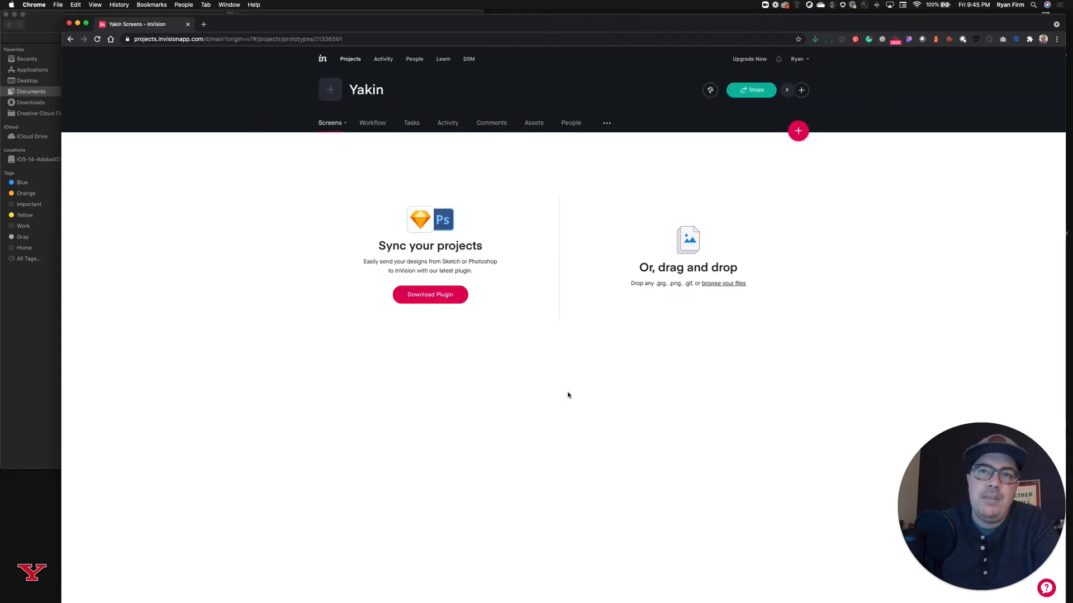
left_click(26, 325)
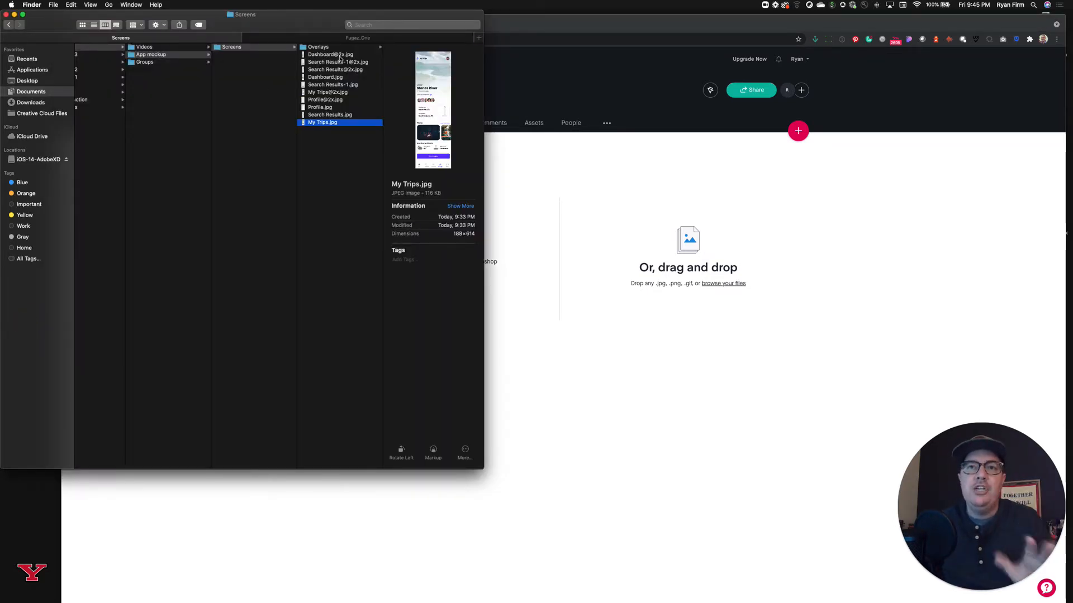
left_click(336, 54)
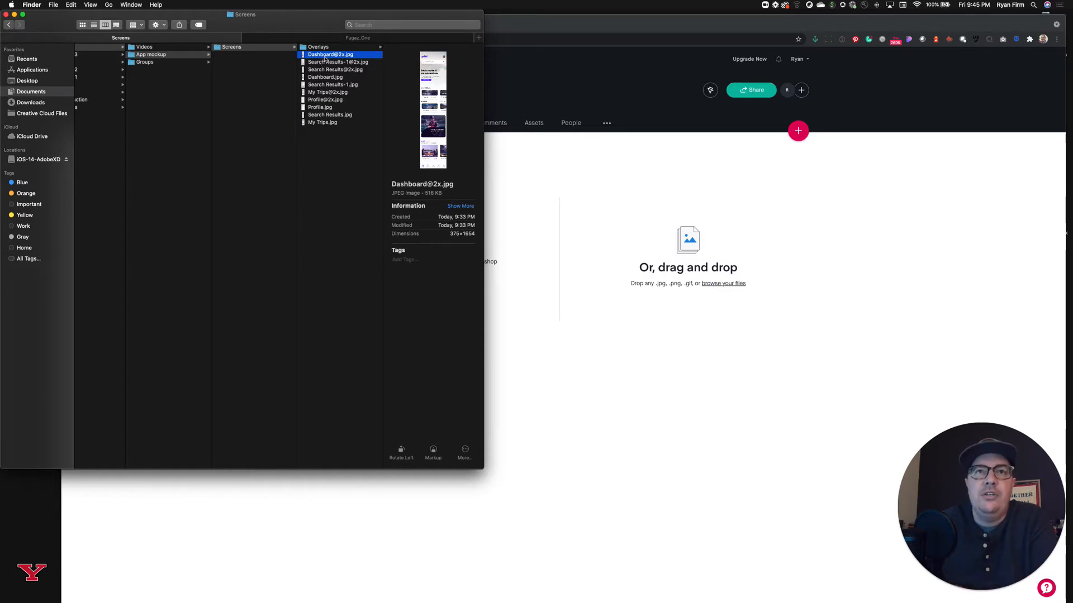
left_click(327, 78)
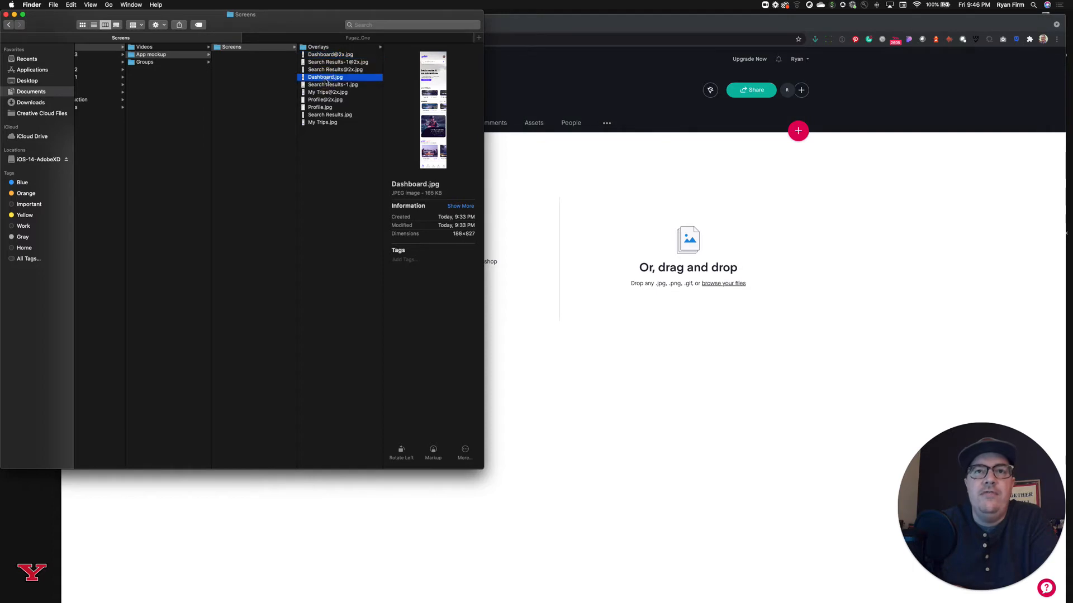
left_click_drag(330, 55, 541, 240)
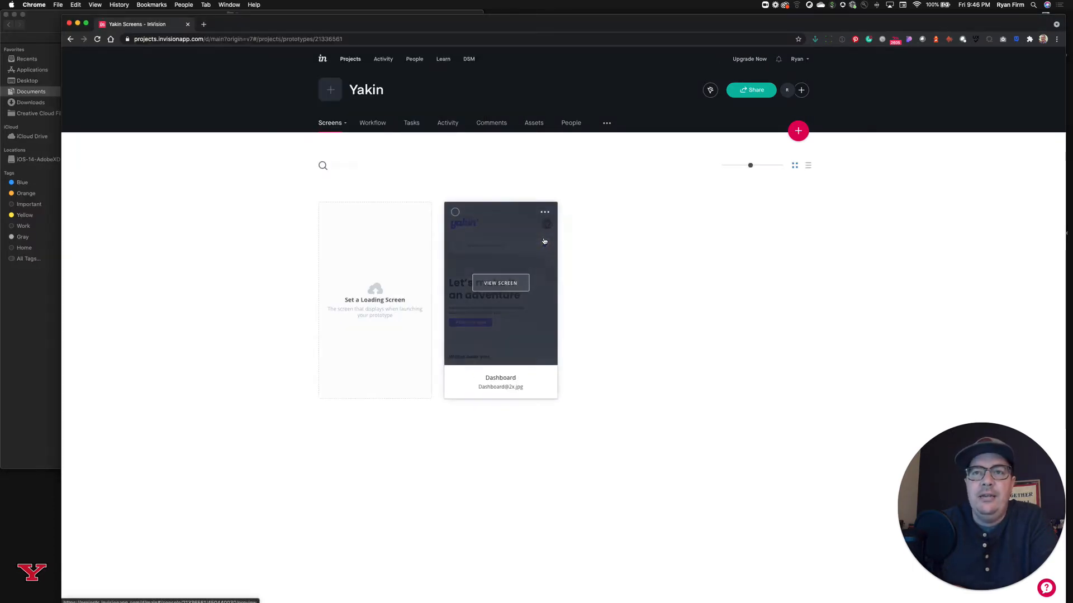
left_click(38, 349)
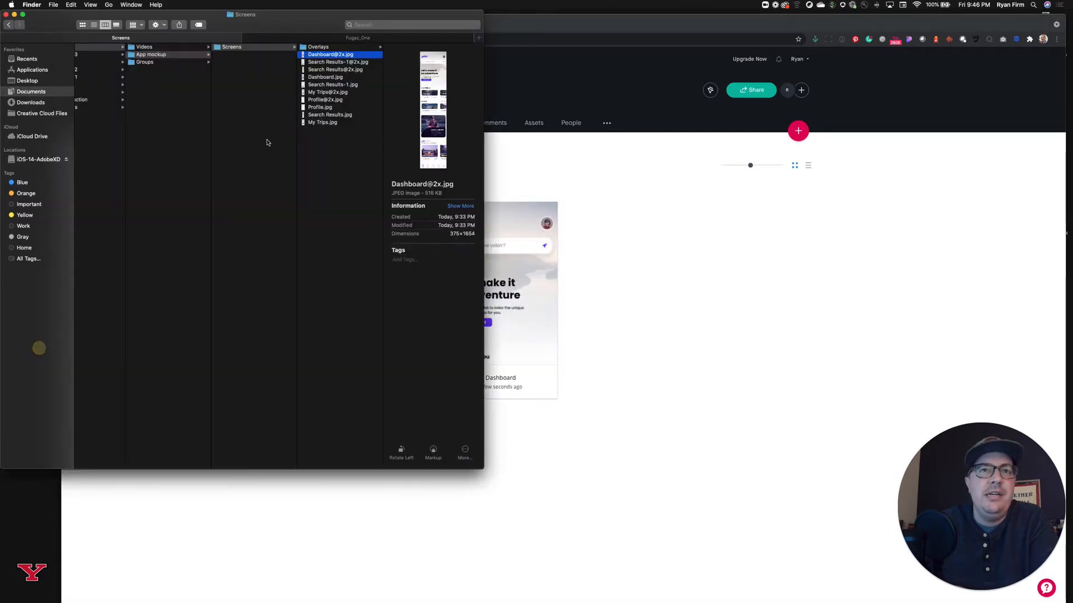
left_click(353, 62)
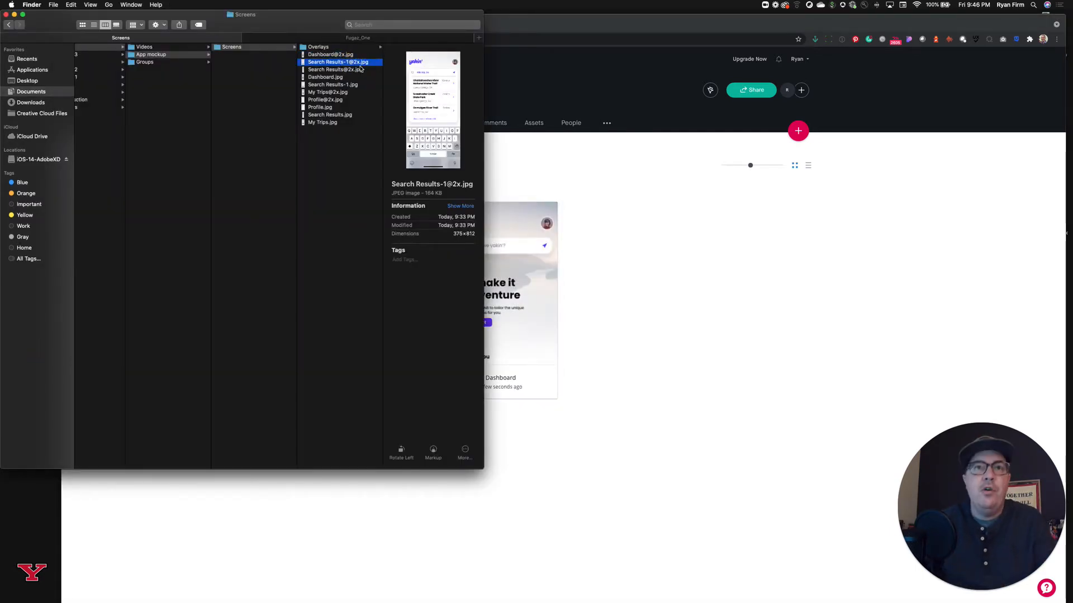
left_click(357, 69, "super")
left_click(335, 92, "super")
left_click(334, 99, "super")
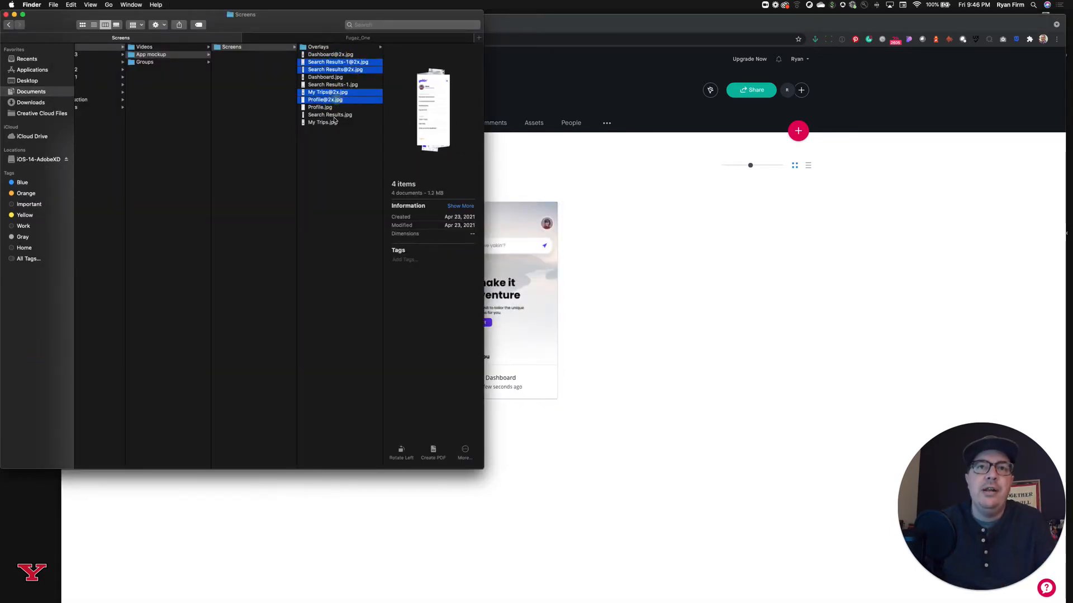
left_click_drag(354, 96, 626, 290)
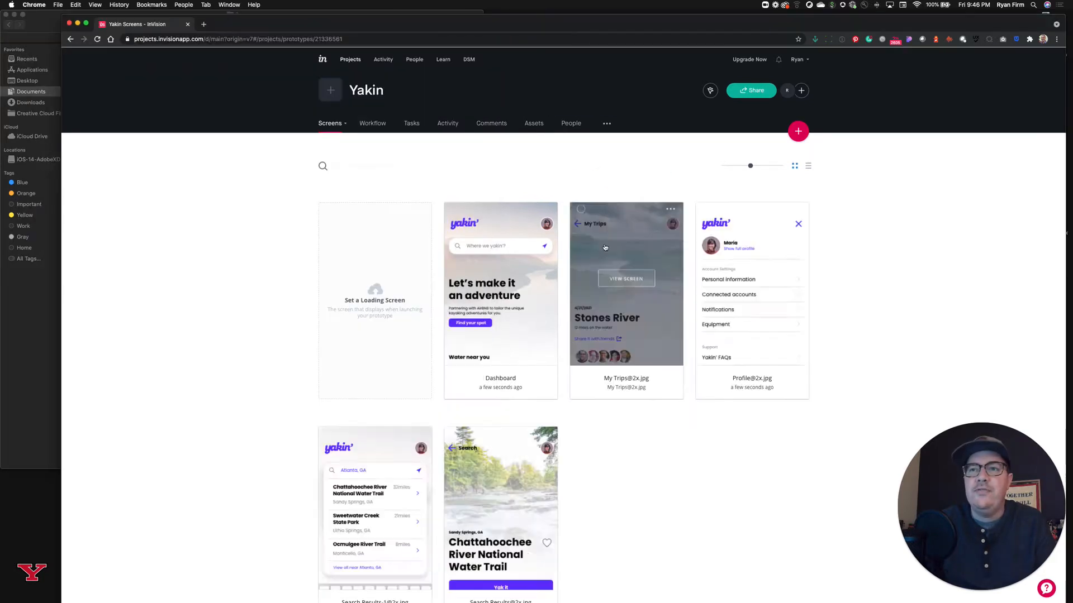
Add a section above the uploaded screens and name it Main Screens.
scroll(622, 320, "down", 3)
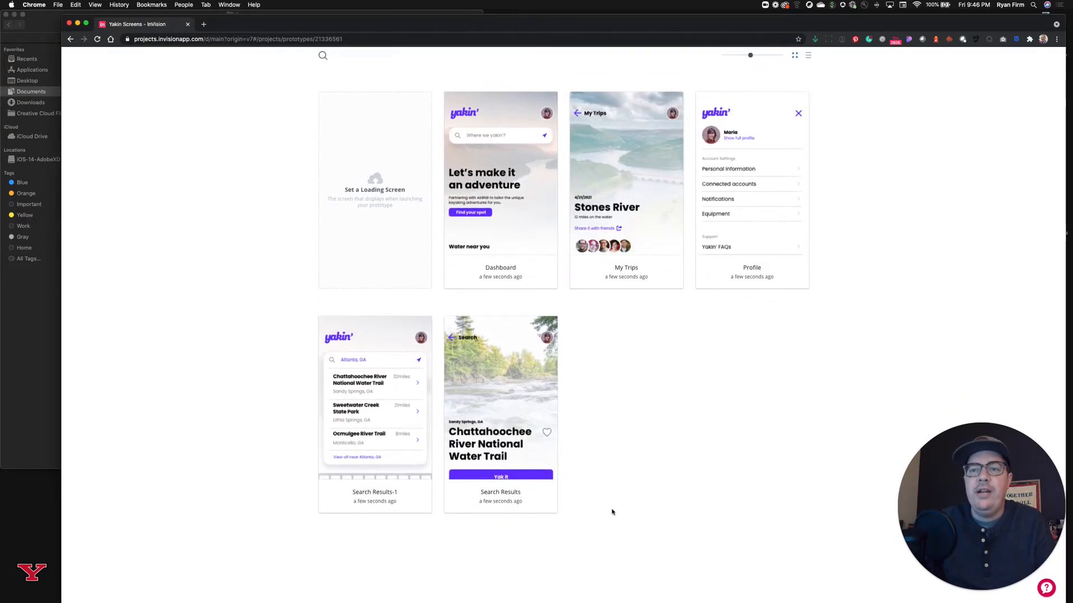
scroll(619, 432, "up", 2)
left_click(564, 179)
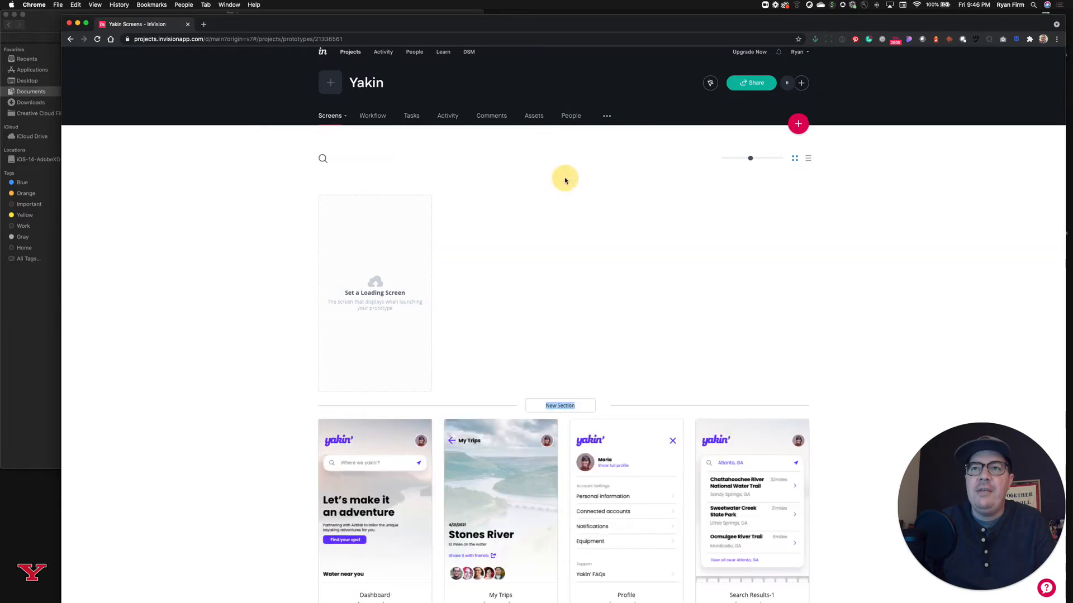
scroll(562, 267, "down", 2)
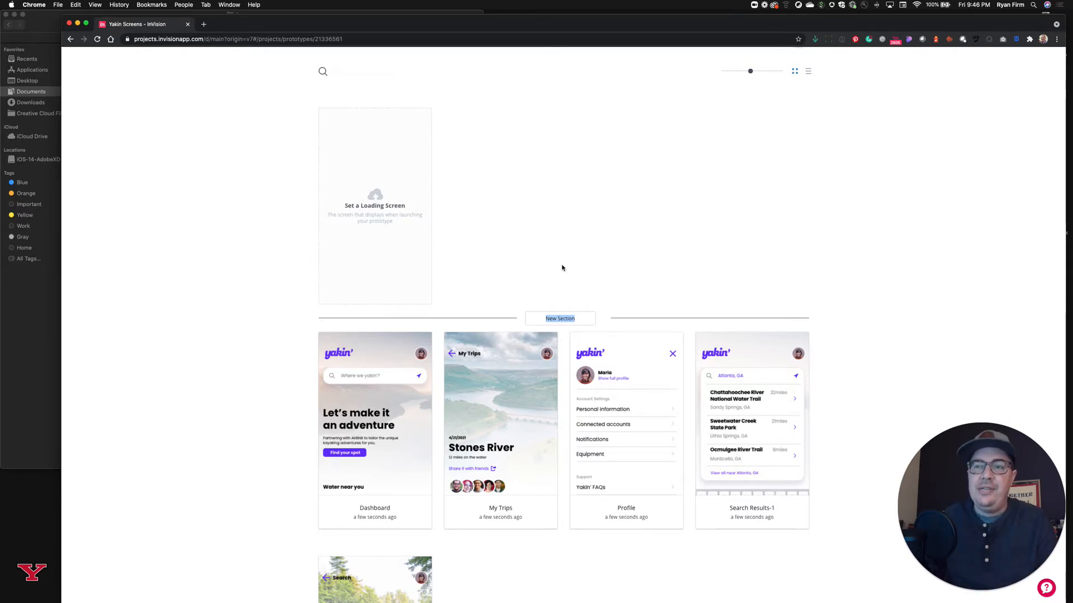
type("s")
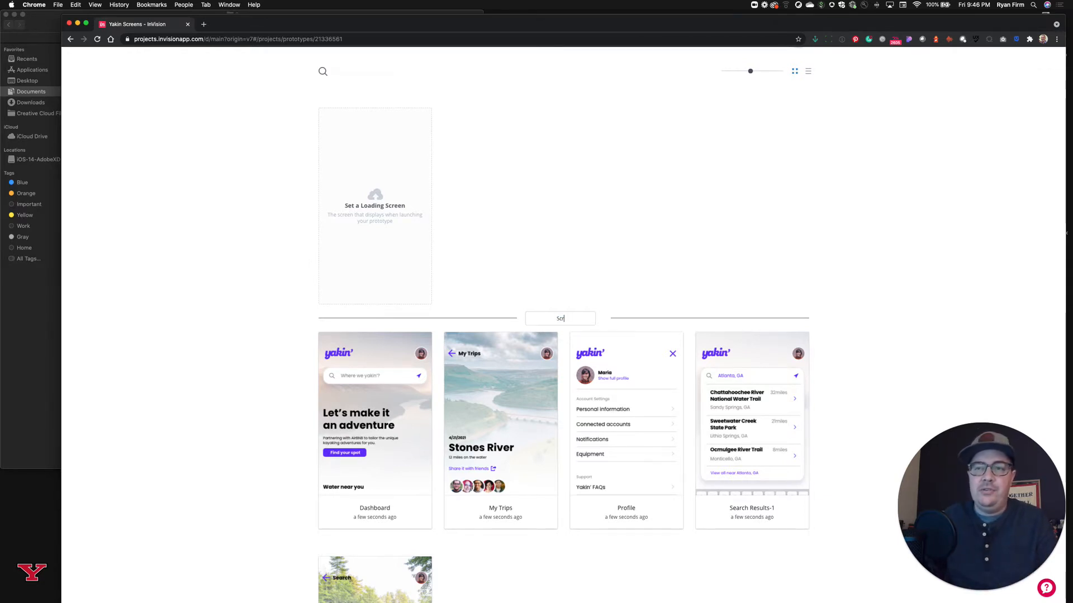
type("cr")
key("BackSpace")
key("BackSpace")
key("BackSpace")
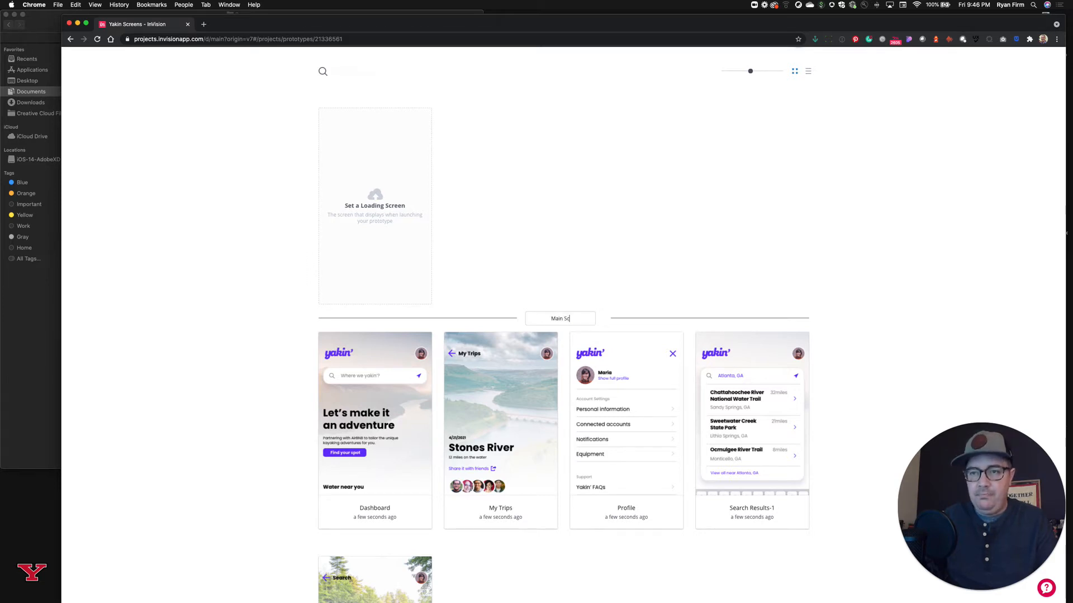
type("Main Screens")
key("Return")
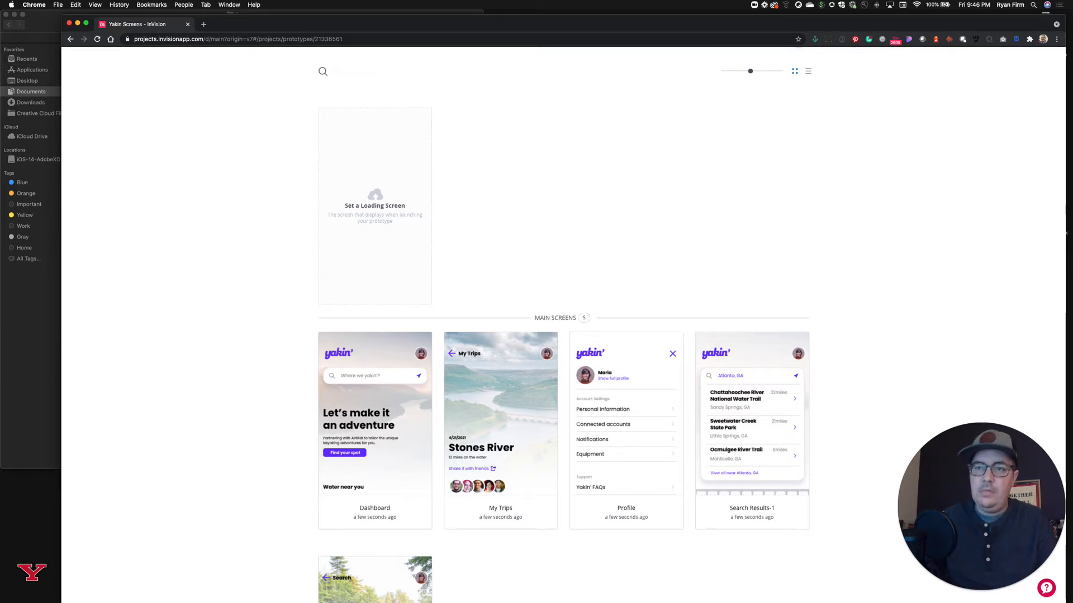
scroll(666, 481, "down", 4)
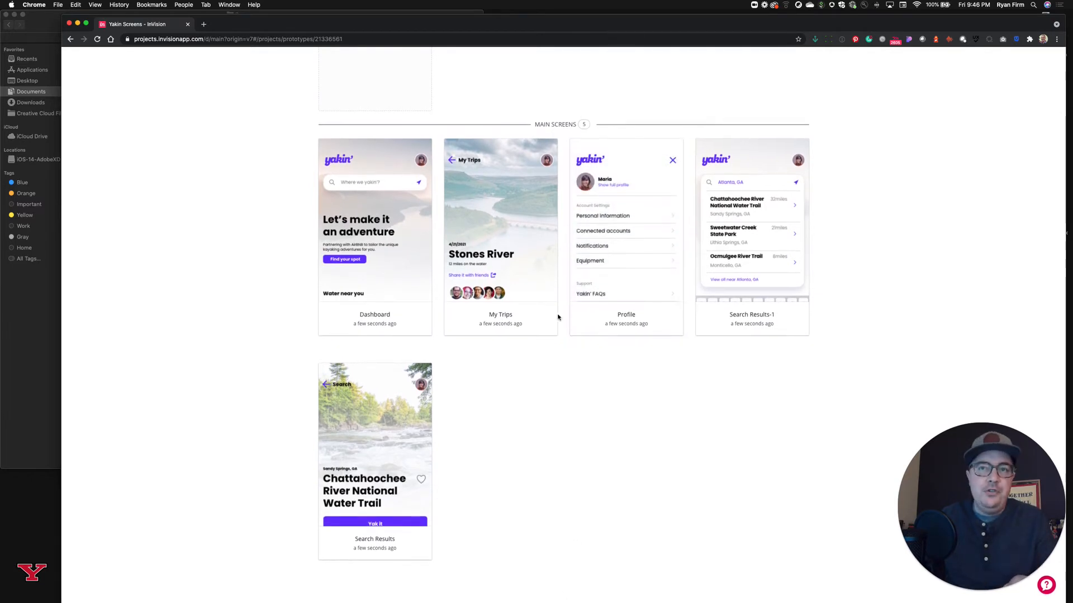
scroll(543, 582, "up", 1)
scroll(543, 562, "down", 1)
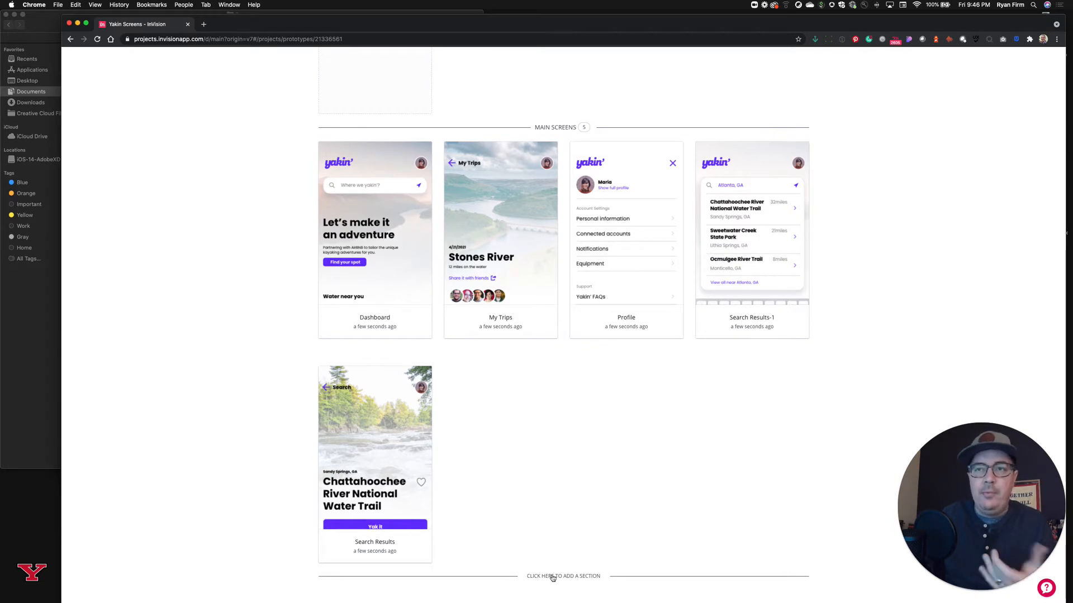
scroll(552, 579, "up", 1)
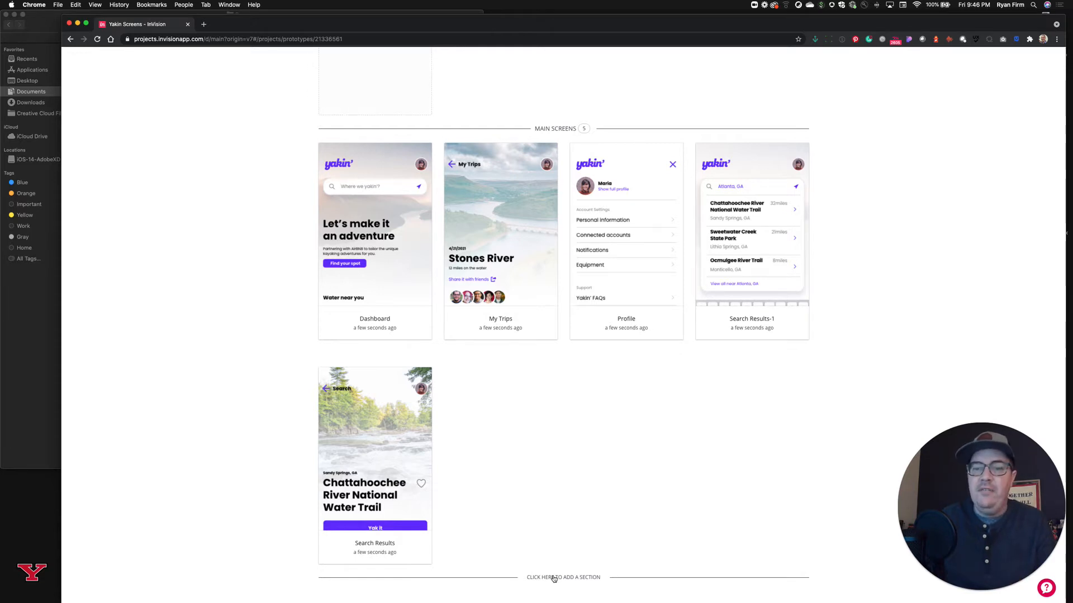
Add a section below the Main Screens section and name it Overlays.
left_click(571, 578)
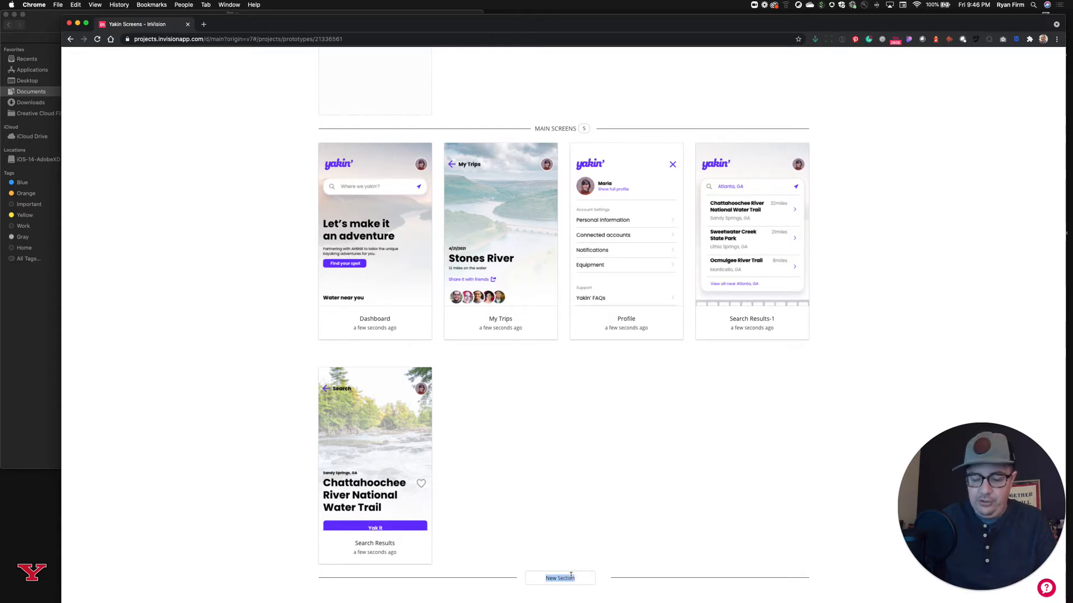
type("Over")
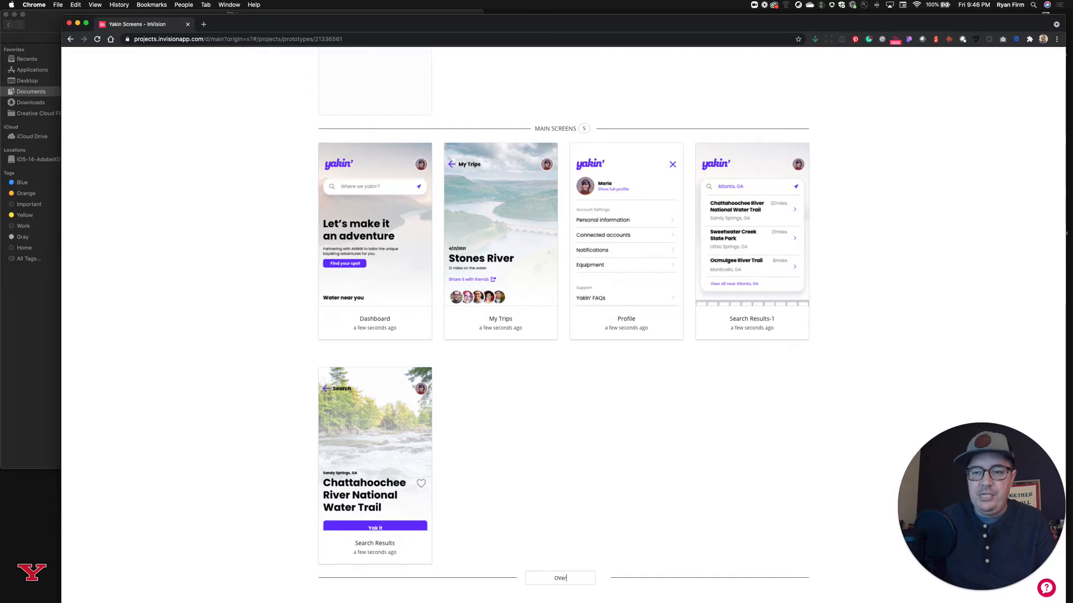
type("lay")
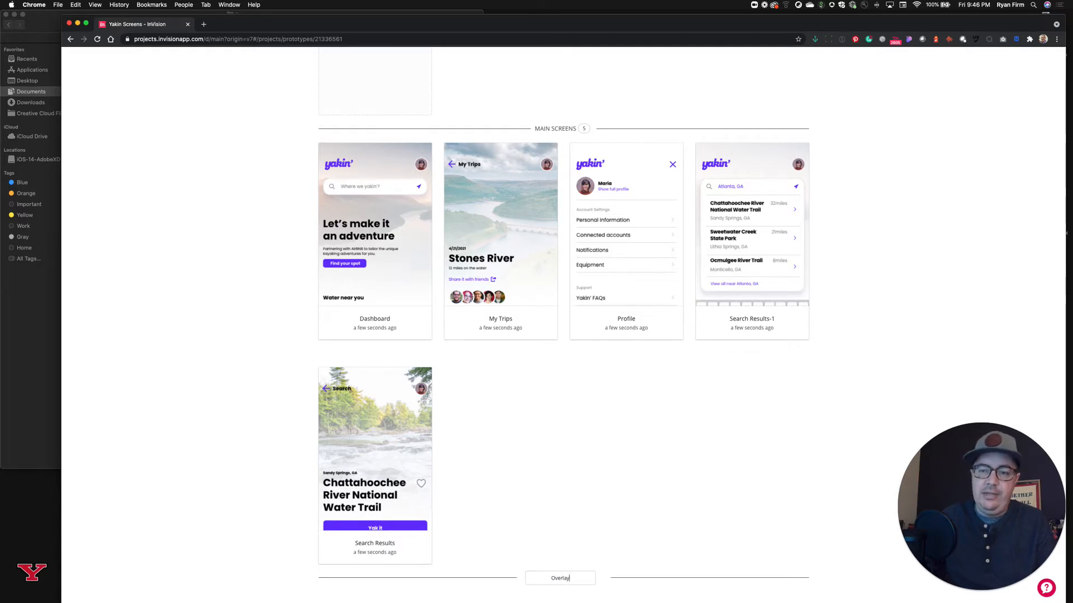
type("s")
key("Return")
left_click(49, 366)
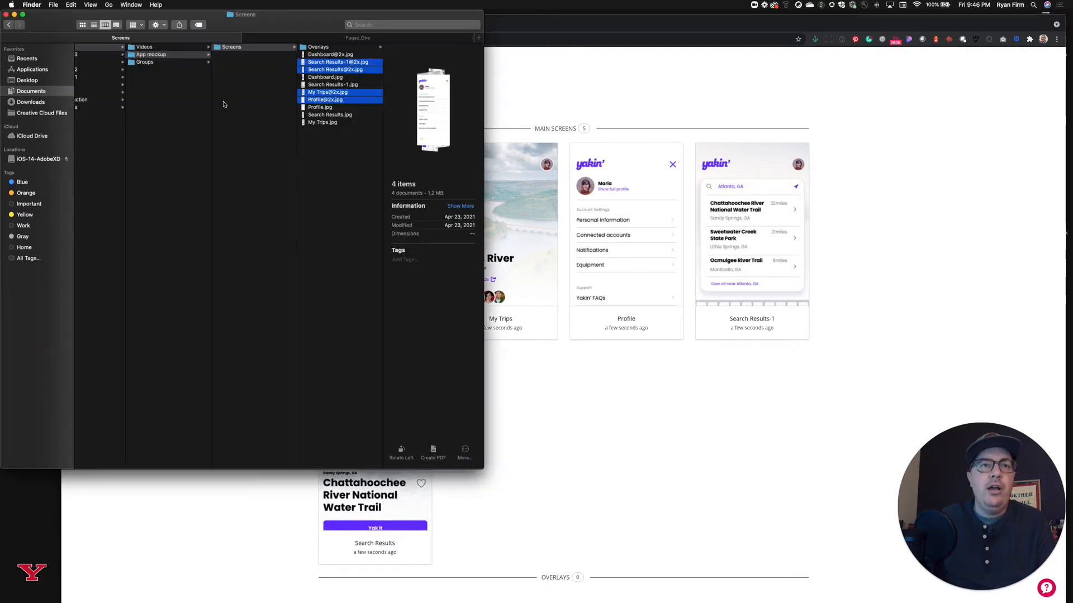
left_click(318, 47)
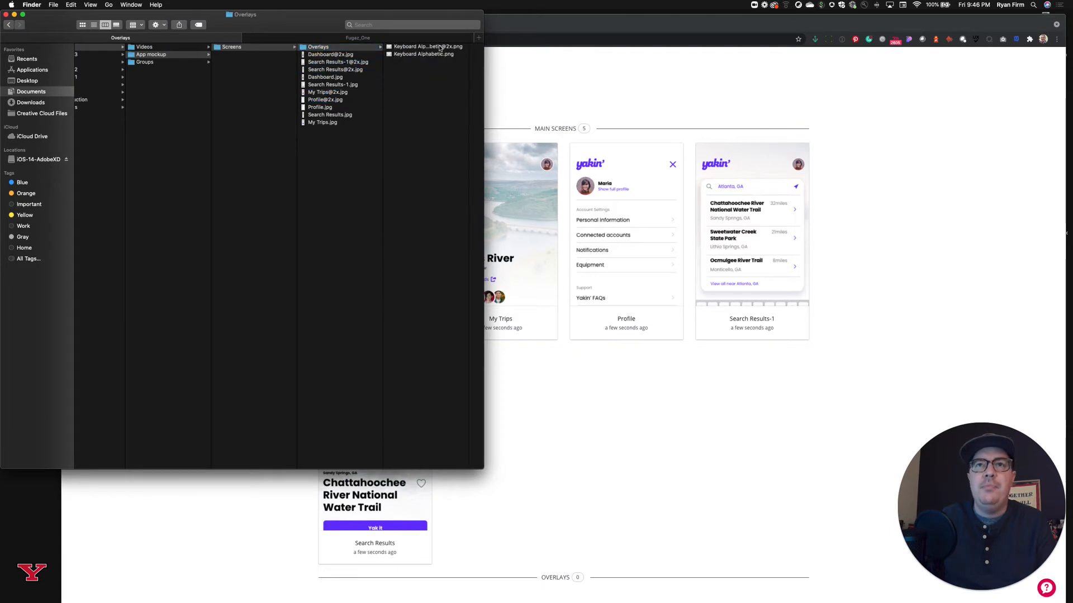
left_click(433, 46)
left_click_drag(332, 49, 627, 586)
Move the Profile screen ahead of My Trips in the Main Screens section.
scroll(638, 486, "up", 5)
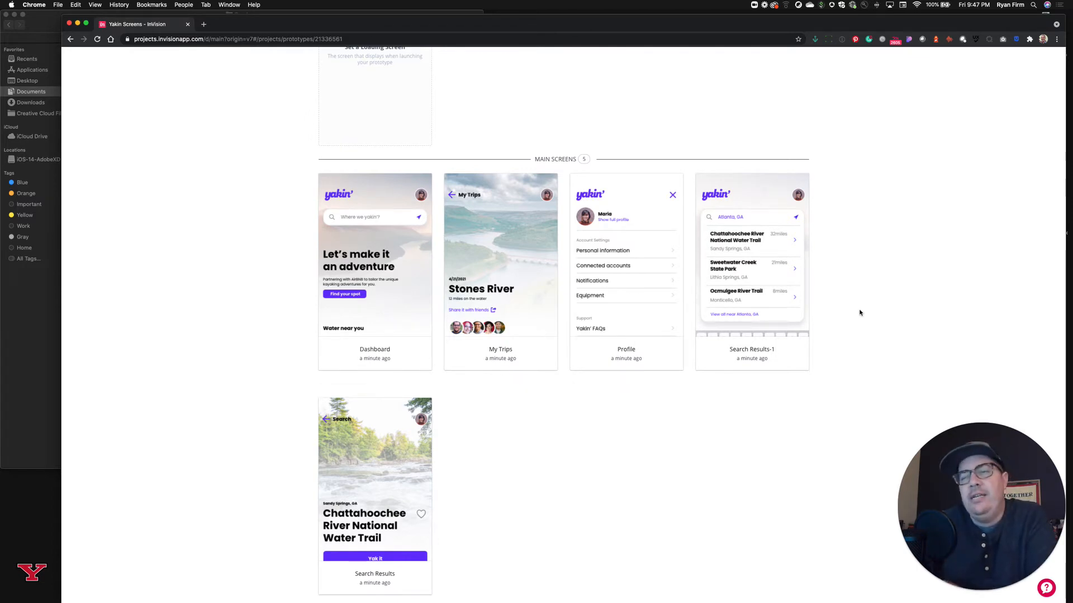
scroll(820, 310, "down", 3)
scroll(819, 316, "up", 2)
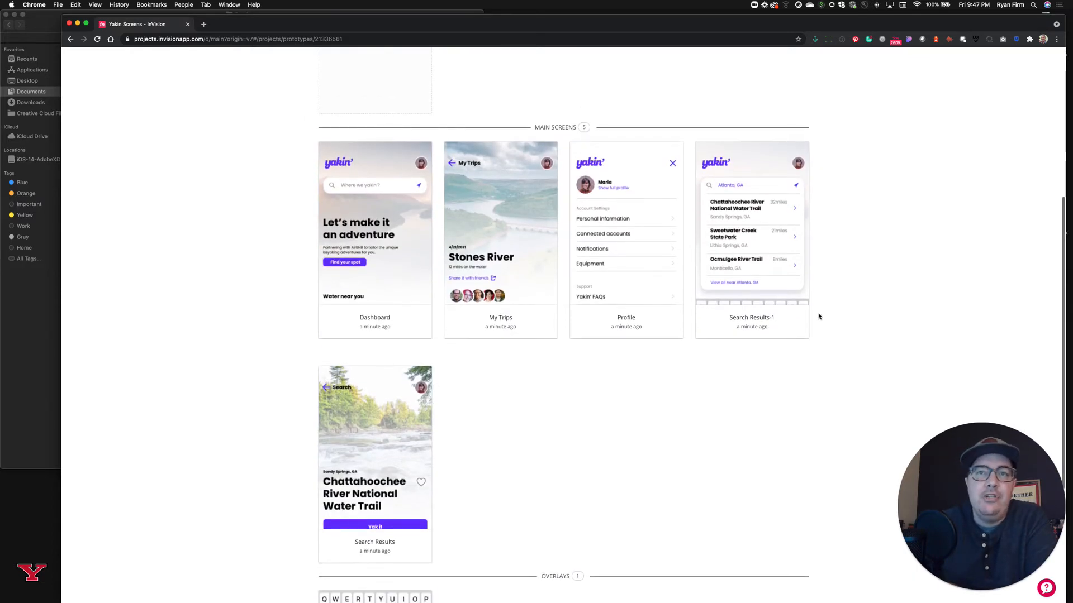
scroll(864, 300, "down", 2)
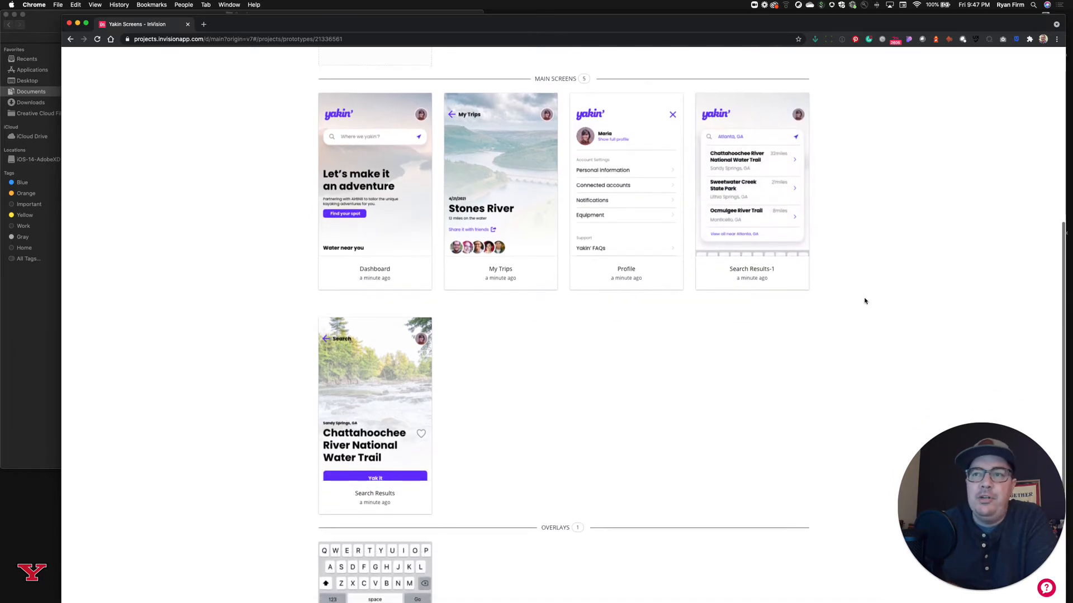
scroll(865, 300, "up", 1)
scroll(864, 300, "up", 3)
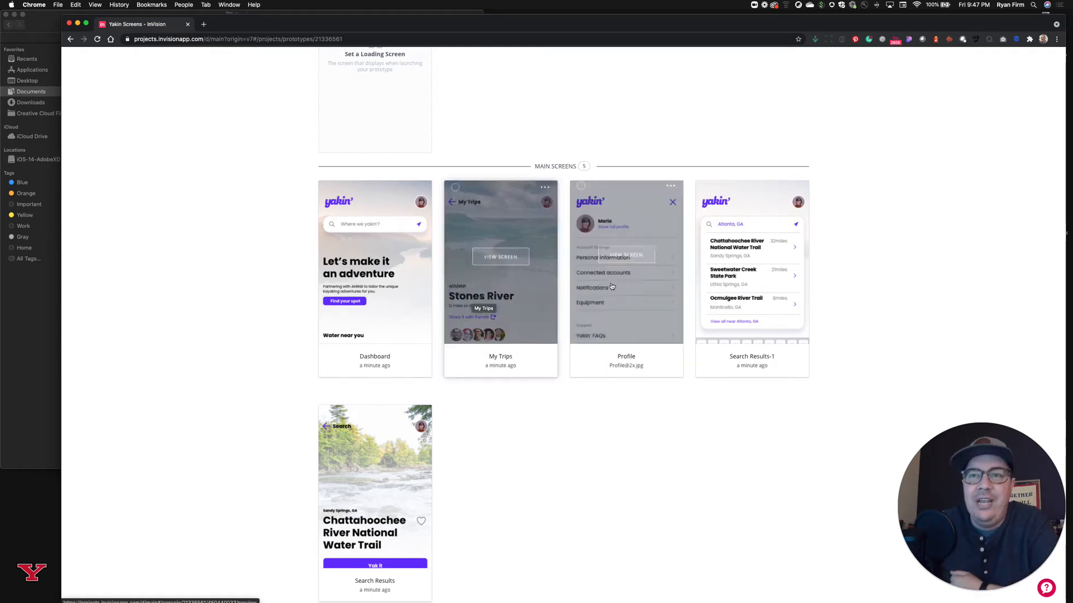
left_click_drag(604, 282, 487, 282)
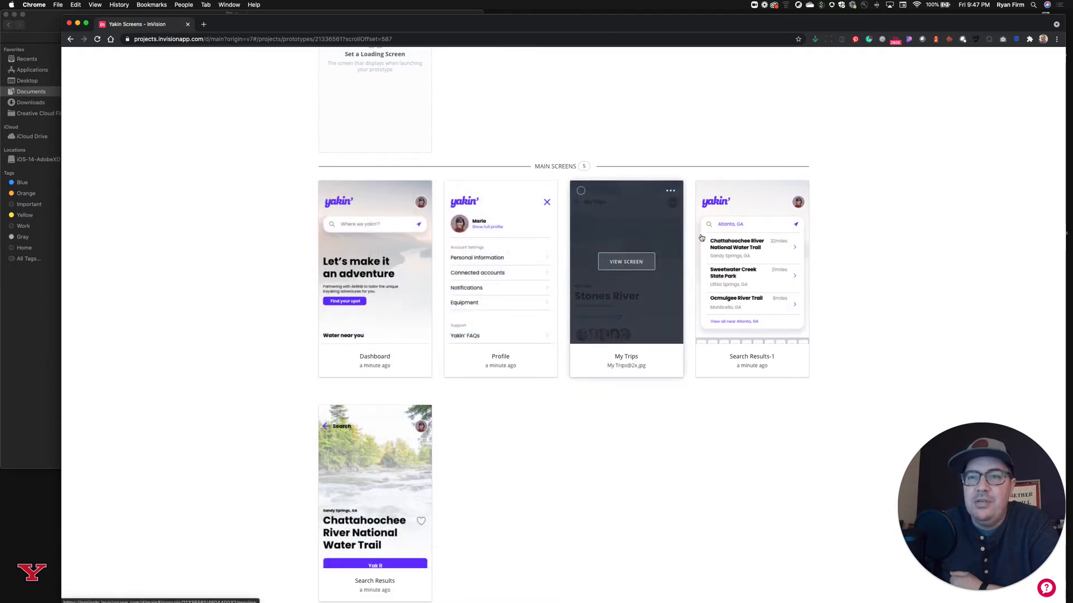
Open the Dashboard screen in preview and check how its content scrolls inside the phone frame.
scroll(754, 257, "down", 5)
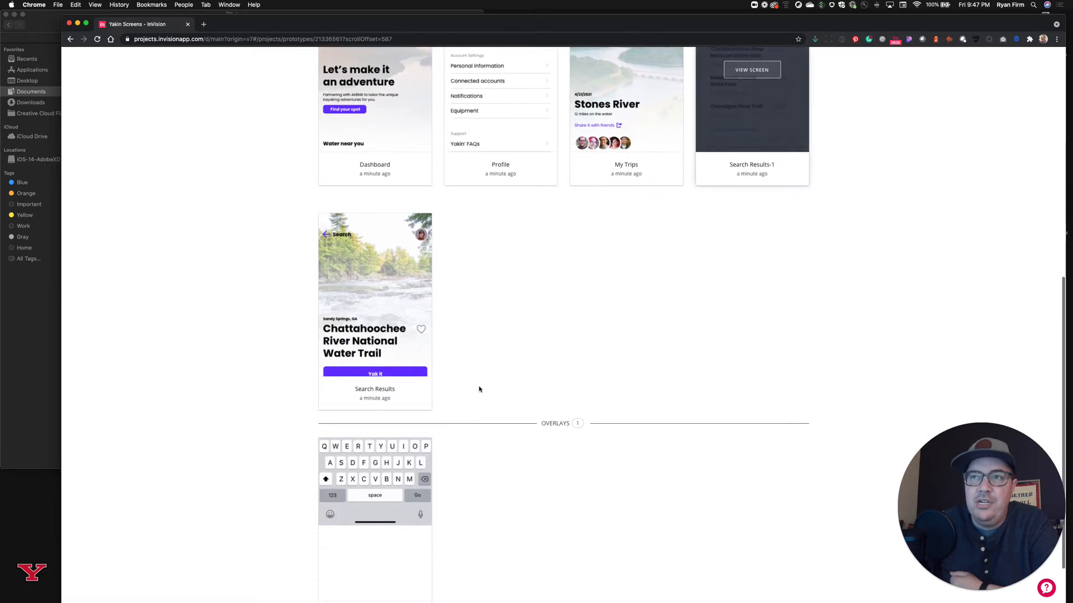
scroll(833, 228, "up", 3)
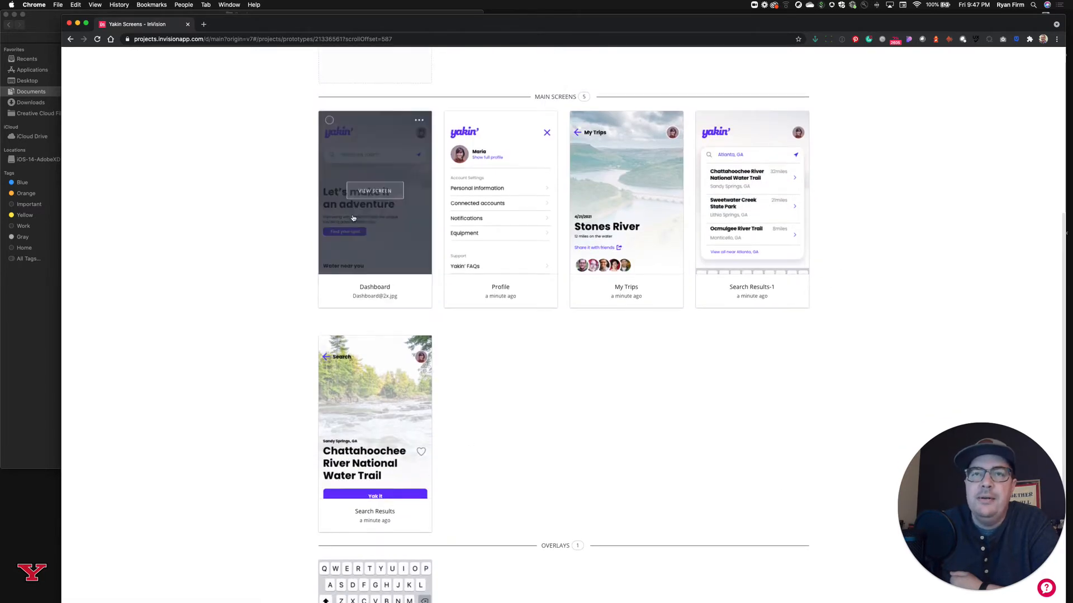
scroll(391, 211, "up", 2)
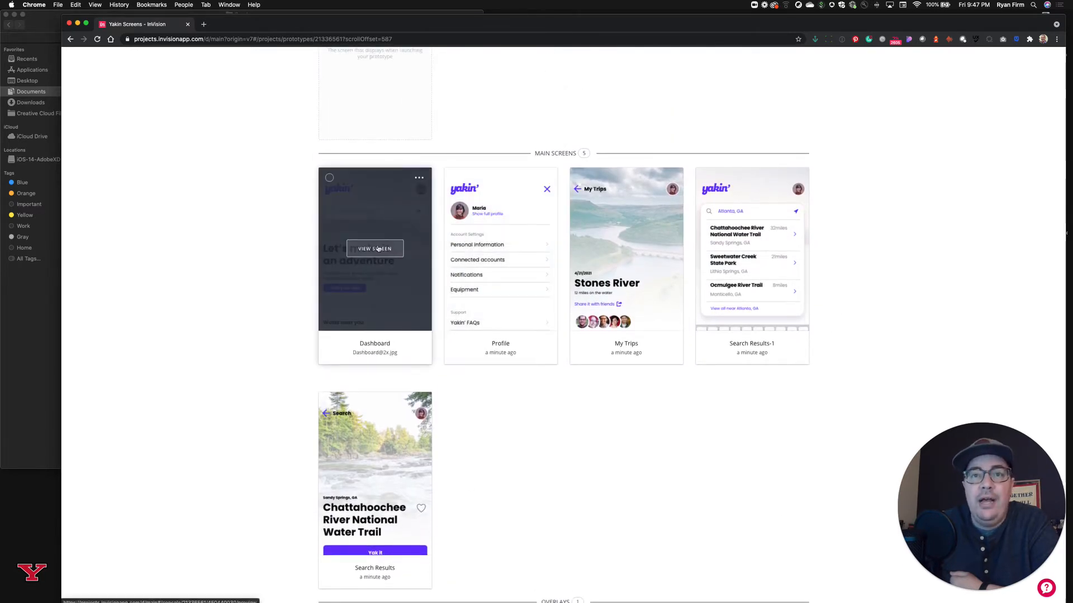
left_click(377, 249)
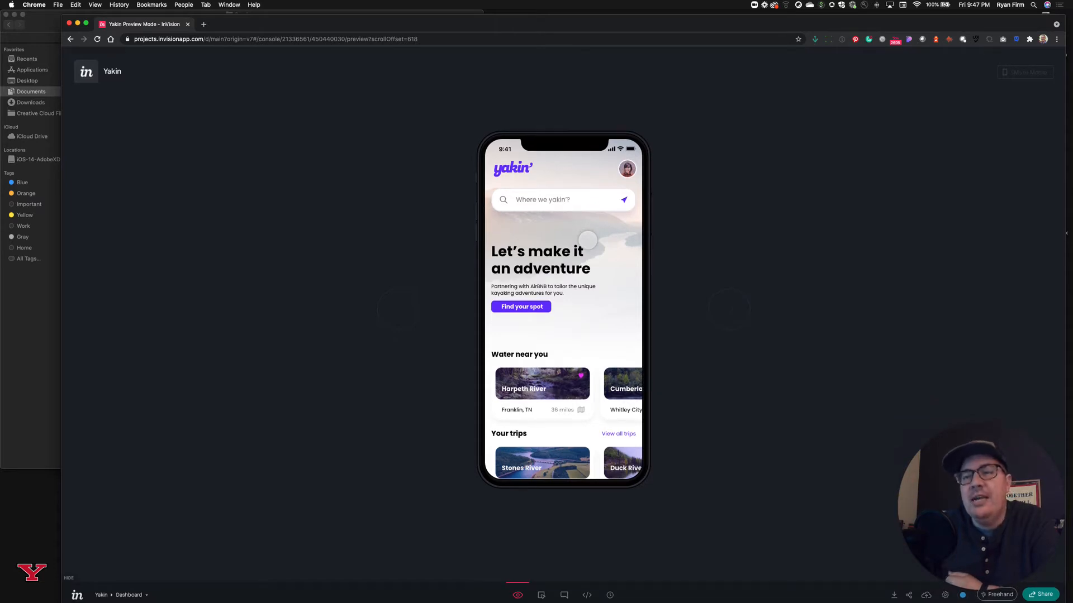
scroll(587, 240, "down", 3)
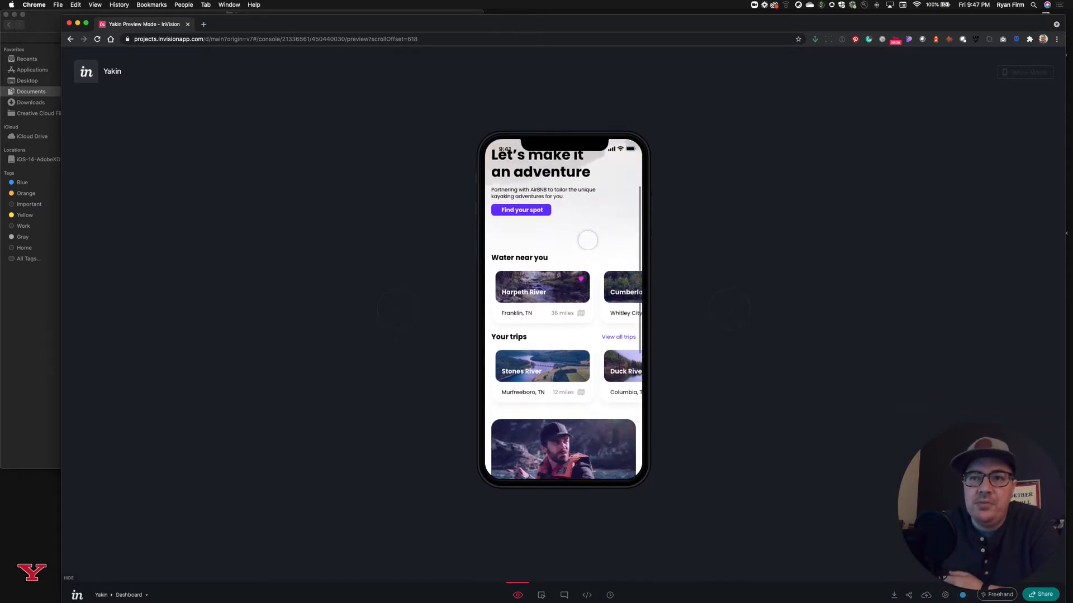
scroll(587, 240, "up", 3)
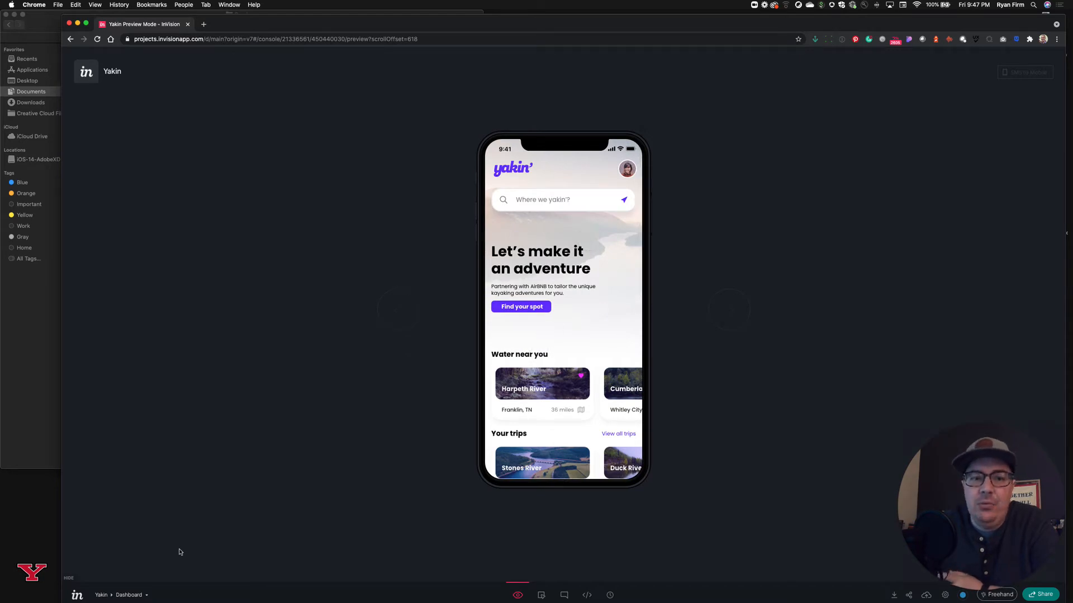
Return to the Yakin project, replace the Dashboard screen with Dashboard.jpg from the Screens folder in Finder, and preview it.
left_click(104, 597)
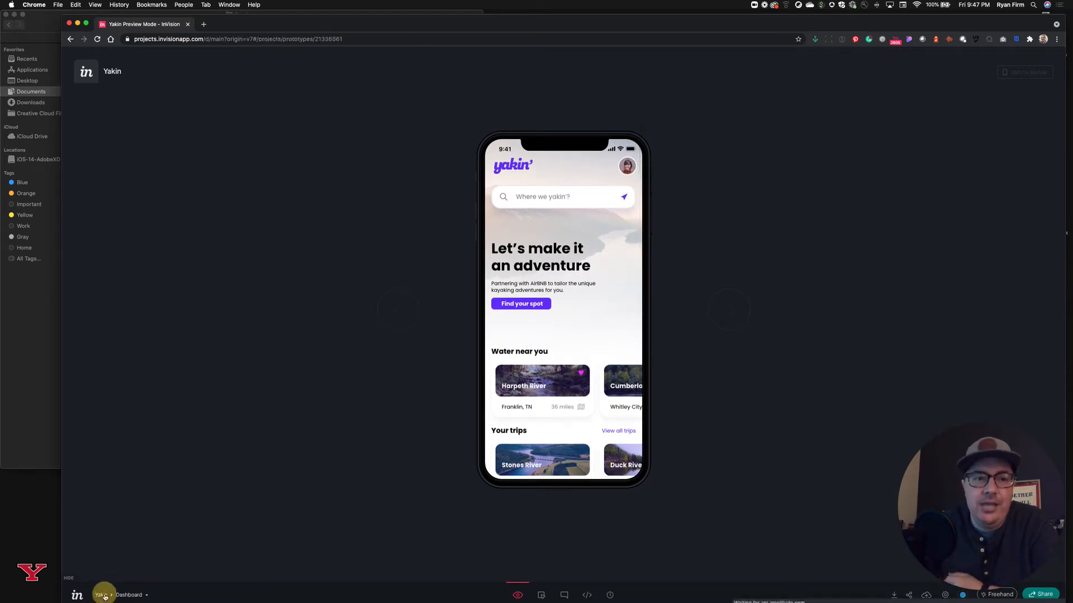
left_click(28, 319)
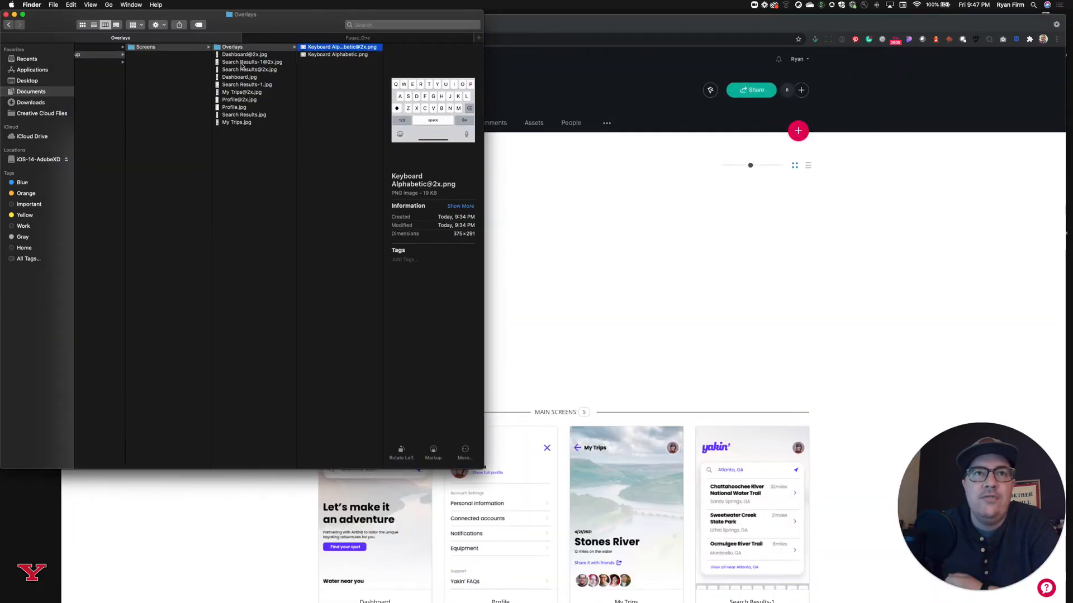
left_click_drag(236, 79, 442, 483)
scroll(548, 317, "down", 10)
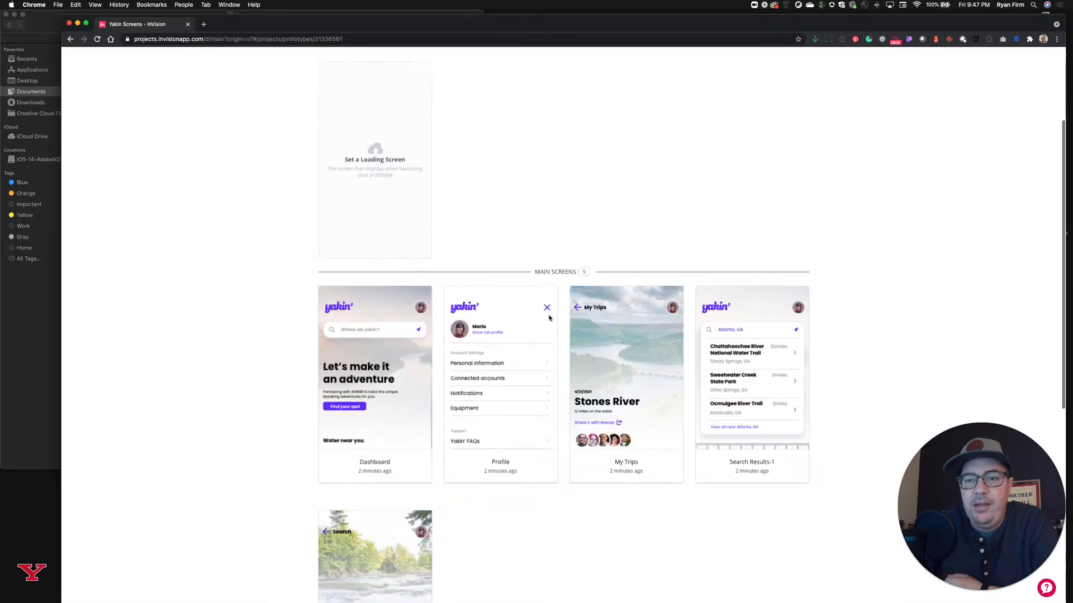
scroll(549, 318, "down", 2)
scroll(548, 318, "up", 6)
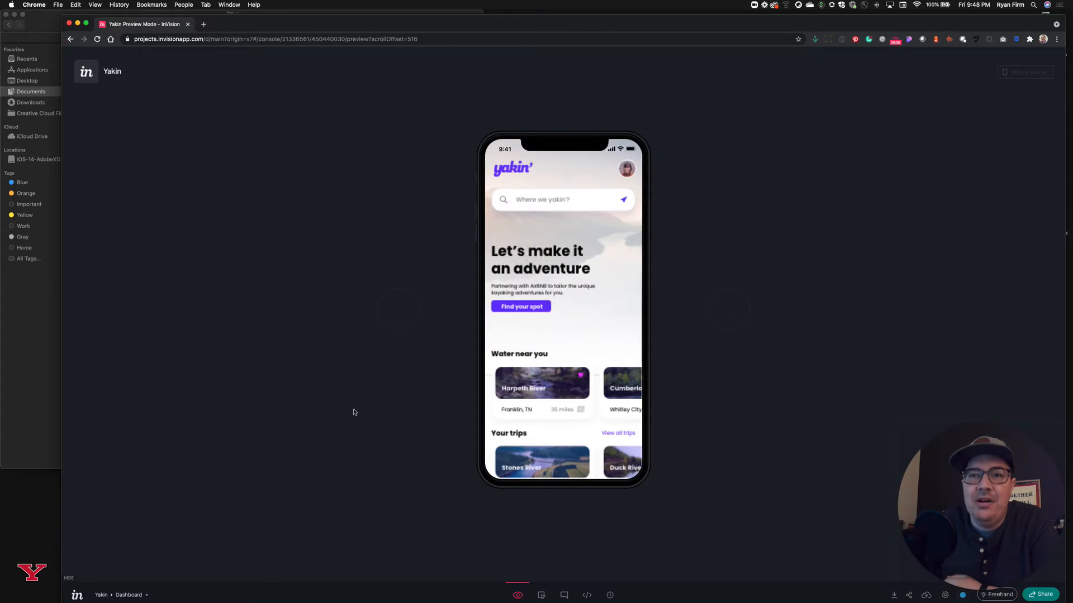
left_click_drag(499, 32, 496, 12)
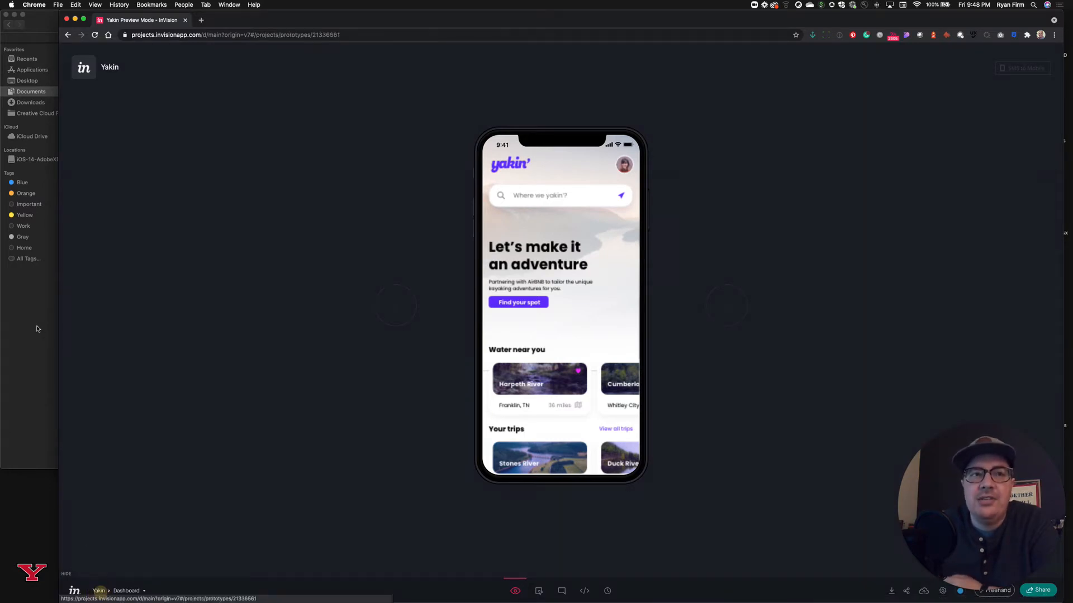
left_click(99, 591)
left_click(22, 333)
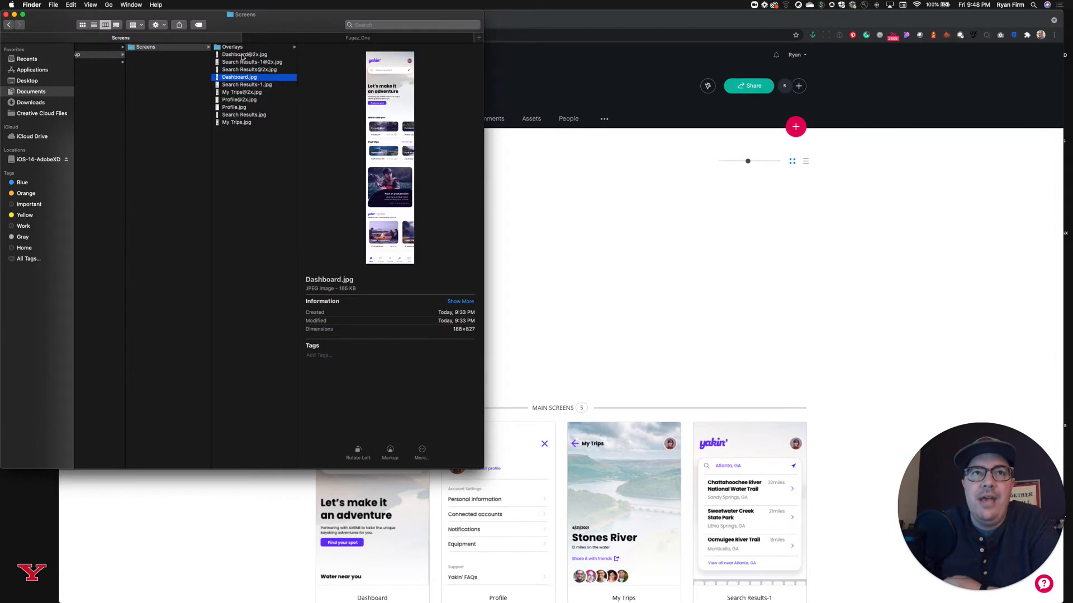
left_click_drag(242, 57, 389, 513)
scroll(579, 271, "down", 3)
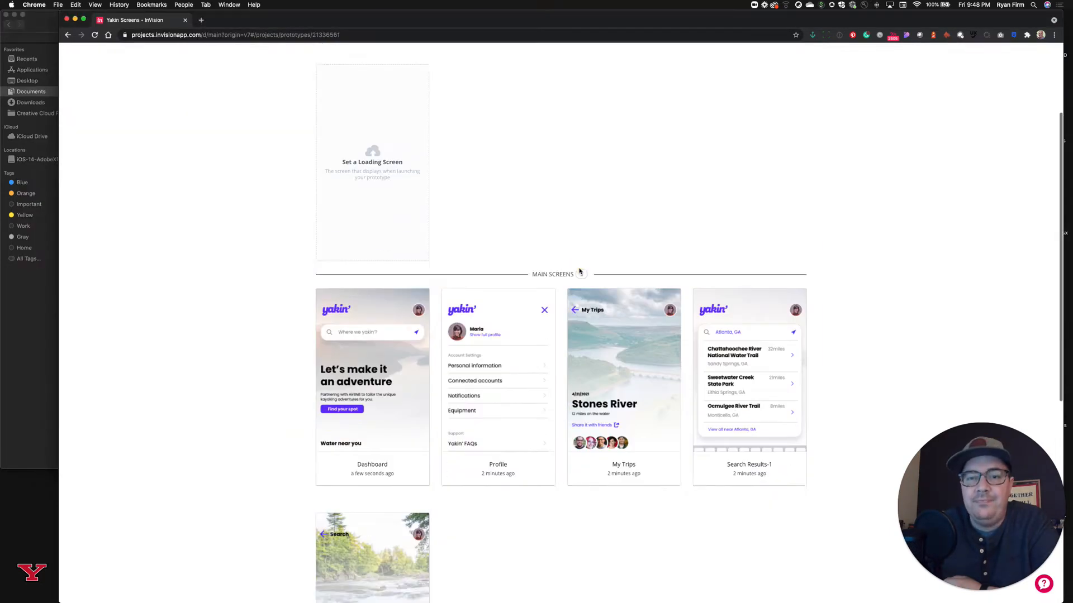
Preview the replaced Dashboard screen, reload the page, and examine the design from its header to the bottom navigation bar.
scroll(558, 279, "down", 2)
left_click(394, 286)
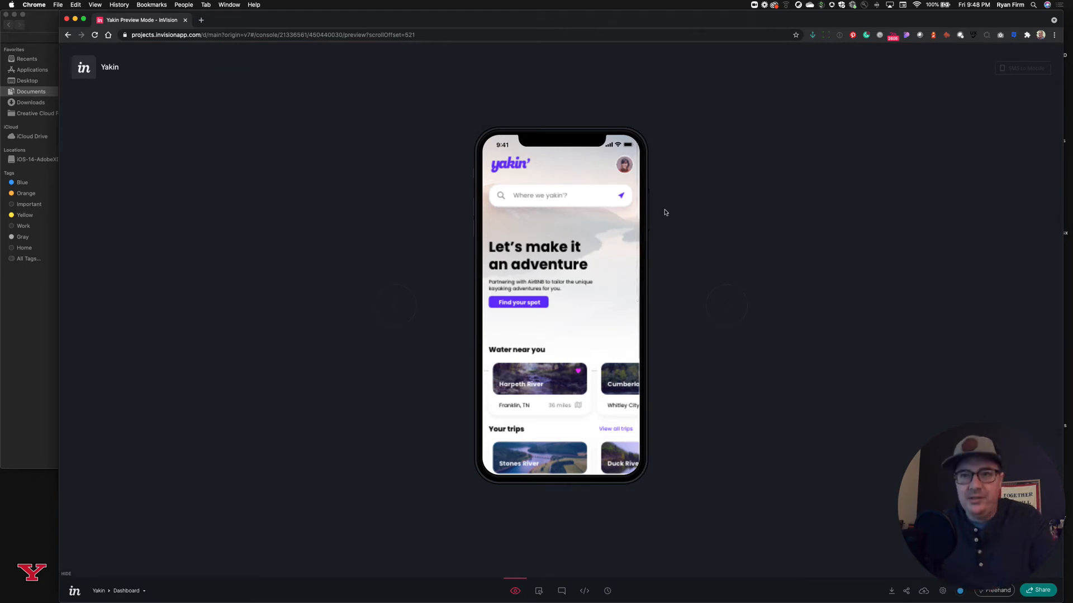
key("super+r")
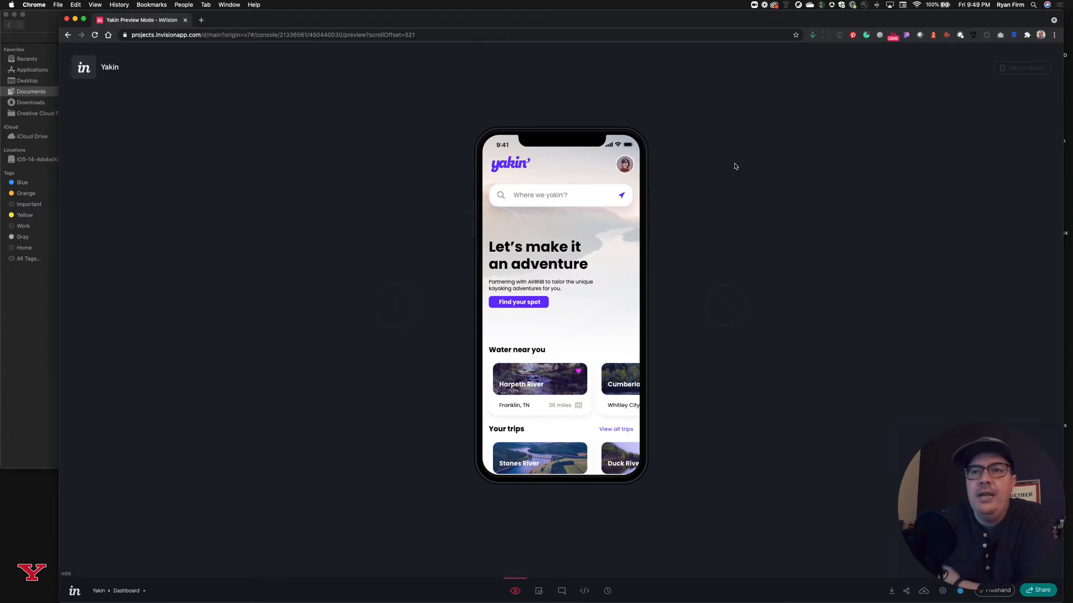
scroll(603, 357, "down", 5)
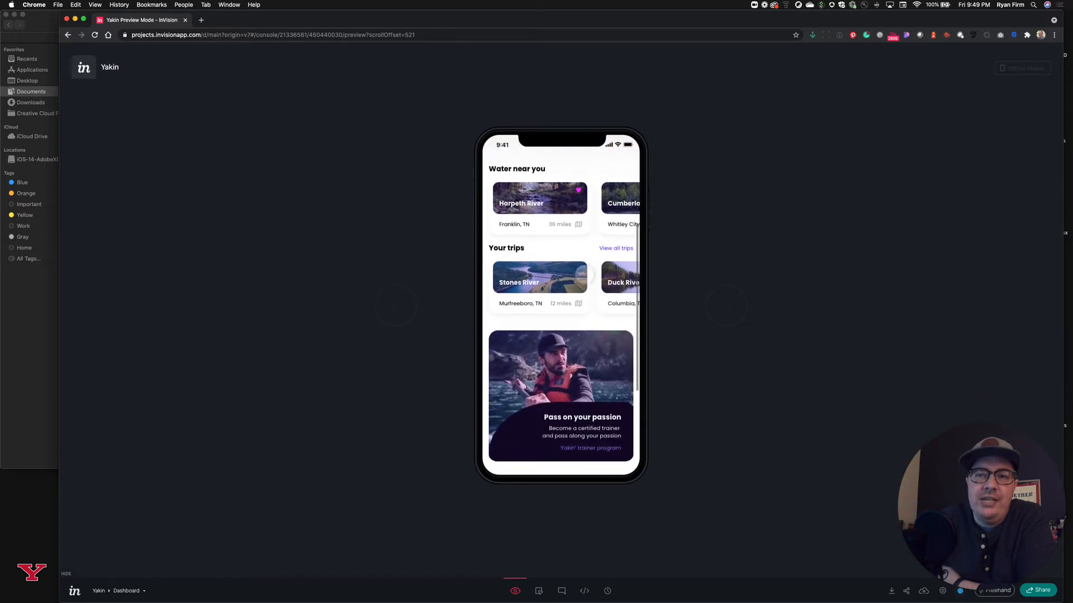
scroll(599, 246, "up", 3)
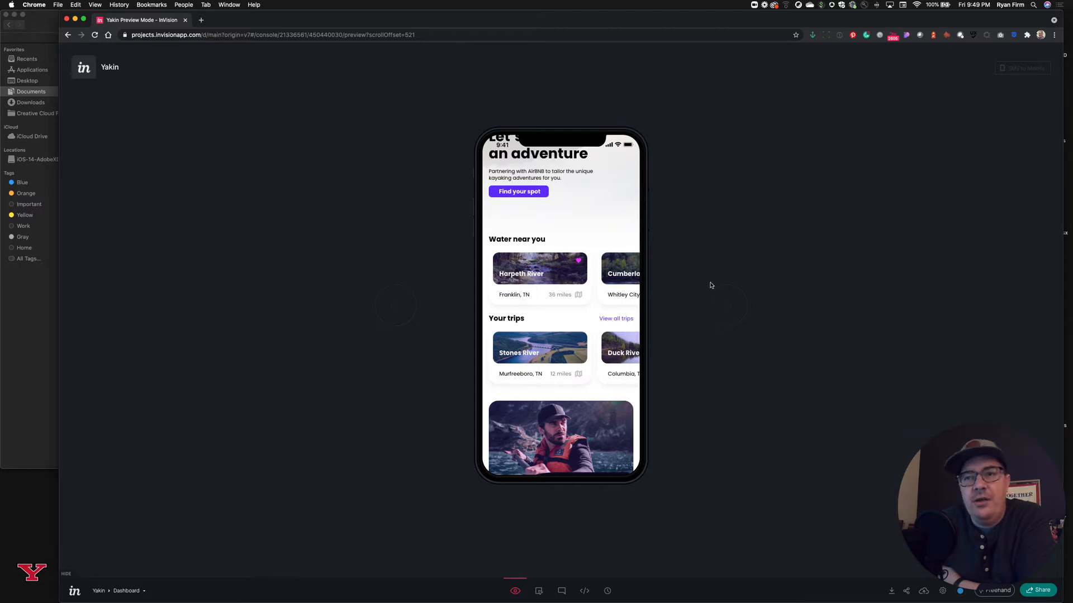
scroll(565, 282, "up", 3)
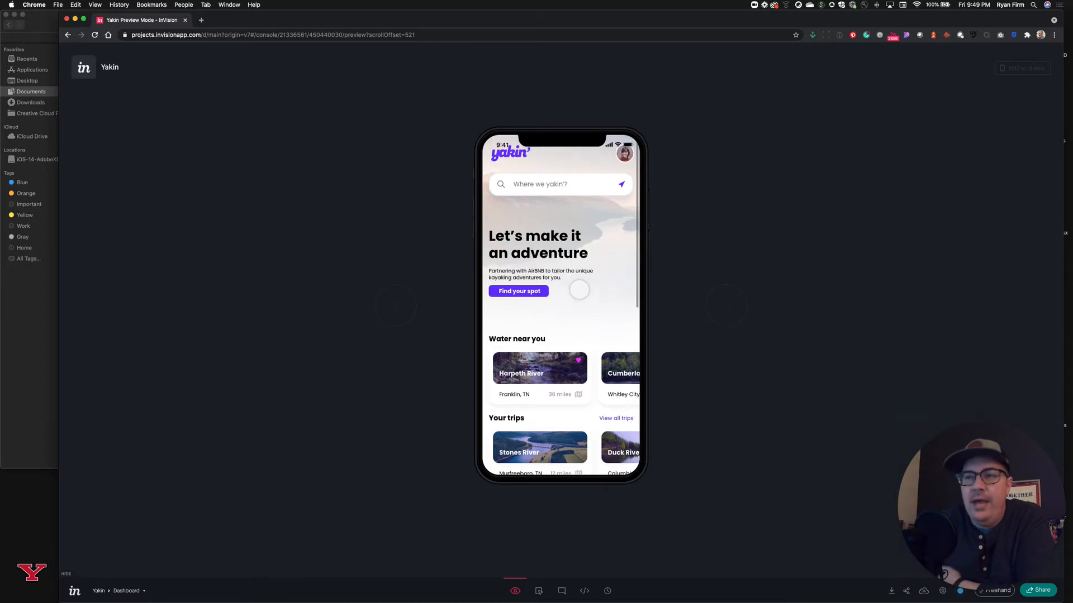
scroll(565, 280, "down", 5)
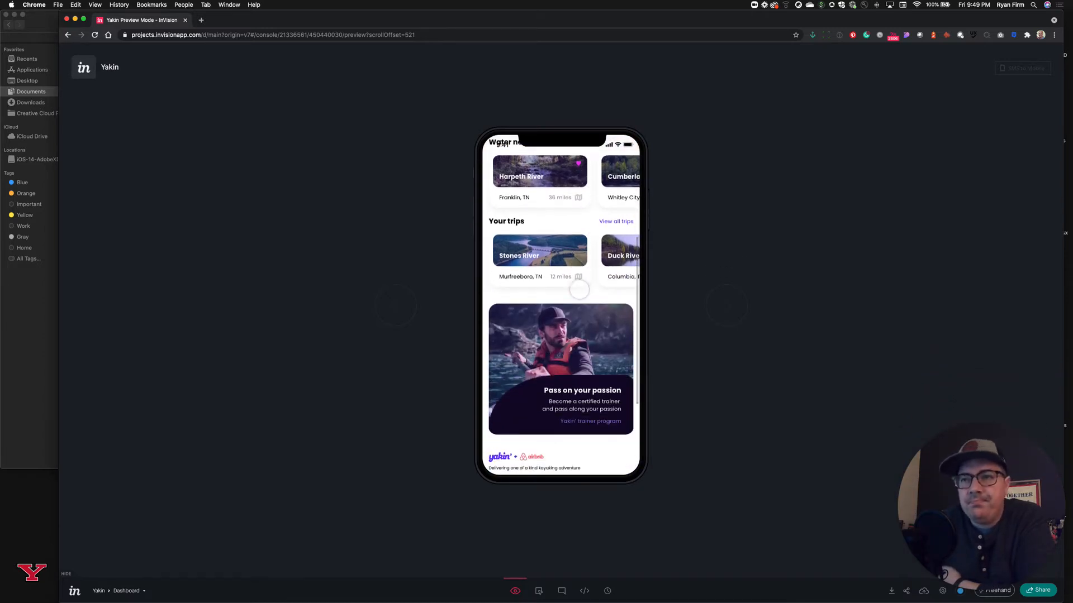
scroll(579, 289, "up", 5)
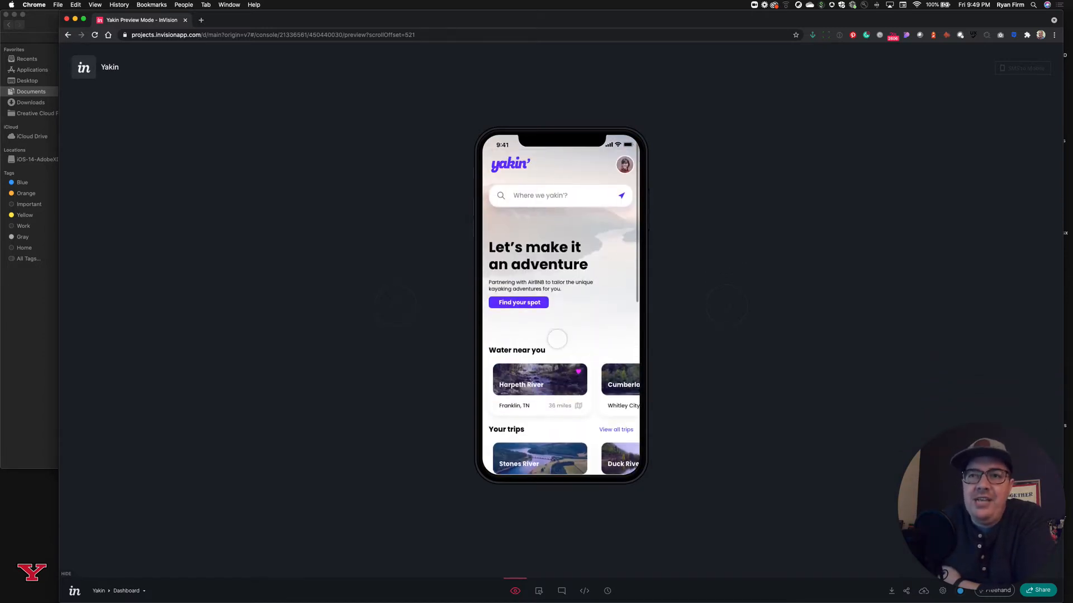
scroll(570, 377, "down", 5)
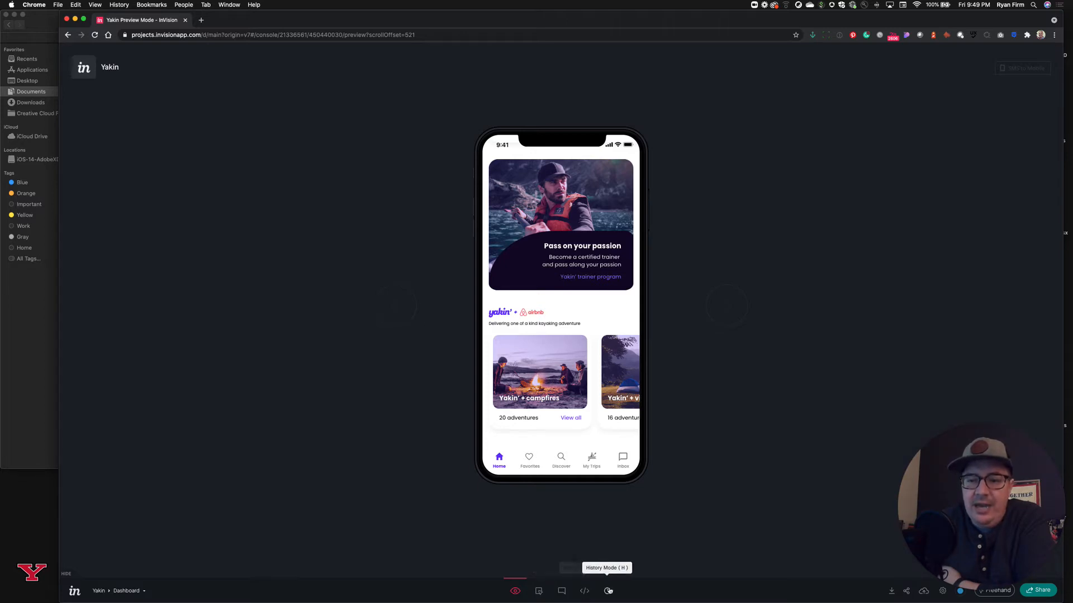
Switch the Dashboard screen to Build Mode and extend its fixed header to just below the yakin' logo and profile picture.
left_click(538, 591)
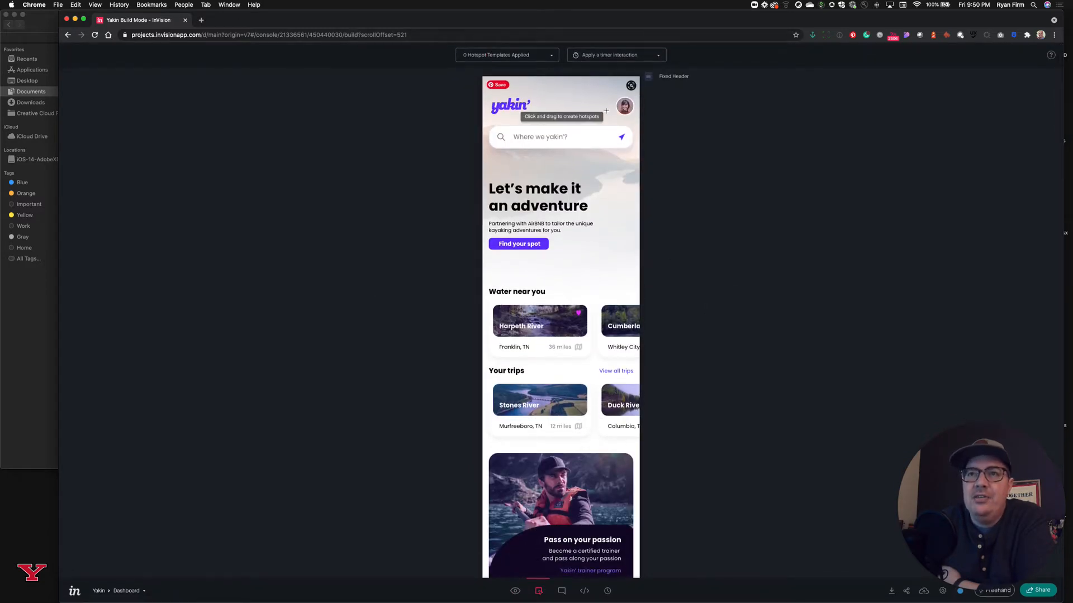
scroll(587, 285, "down", 5)
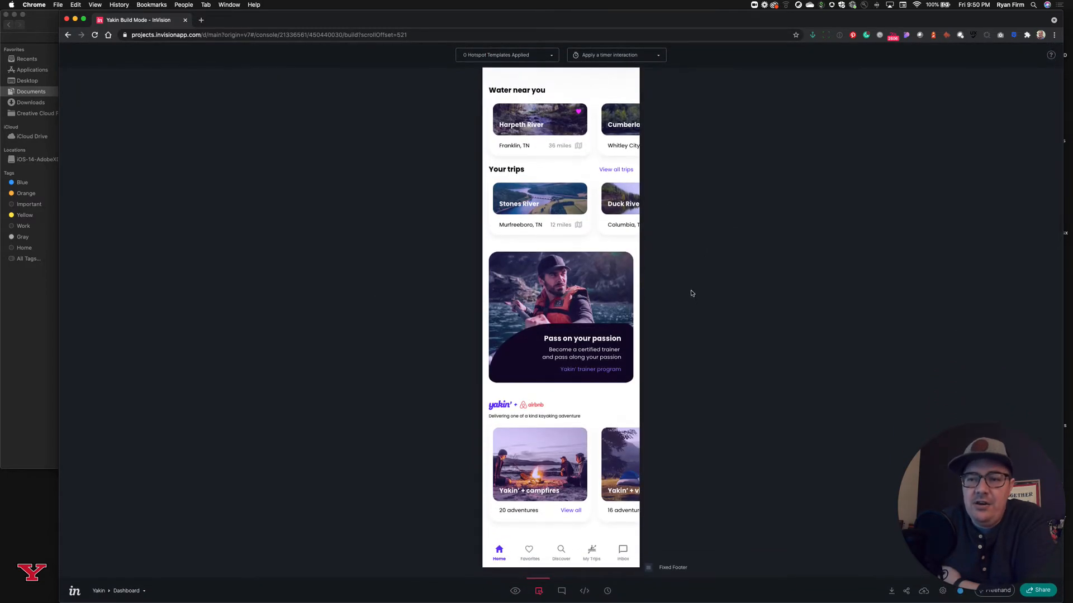
scroll(692, 294, "up", 5)
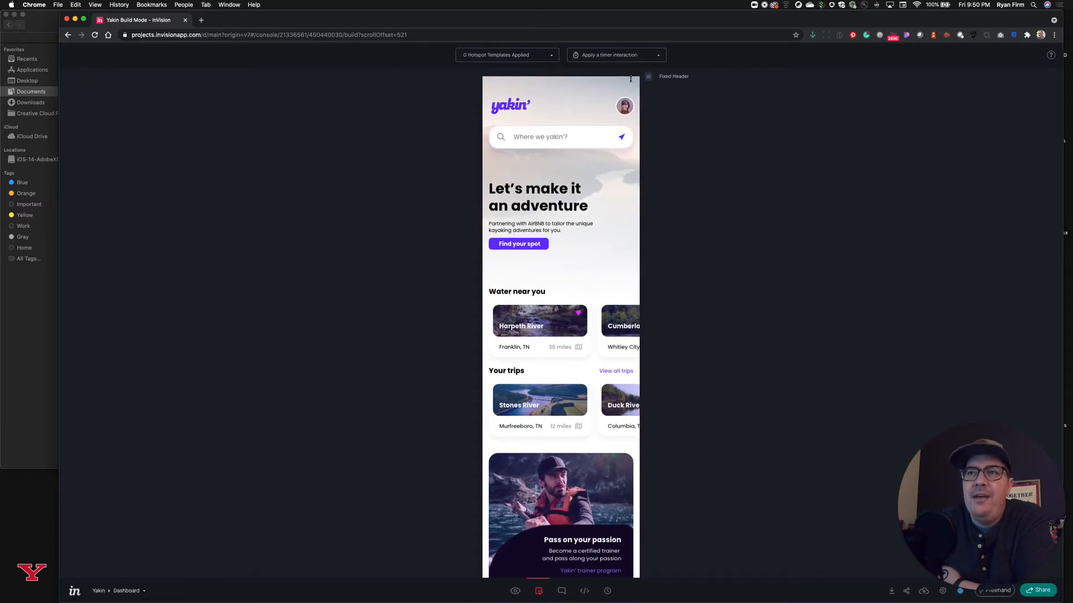
left_click_drag(648, 76, 650, 117)
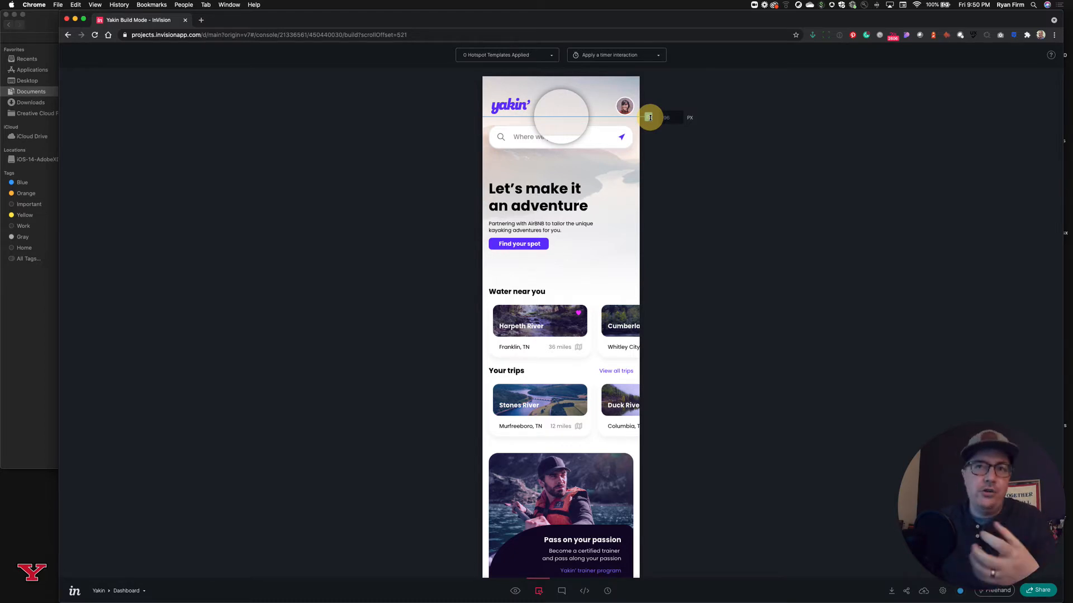
Fine-tune the fixed header's lower edge below the yakin' logo and preview how the Dashboard content scrolls beneath it.
left_click_drag(649, 118, 650, 121)
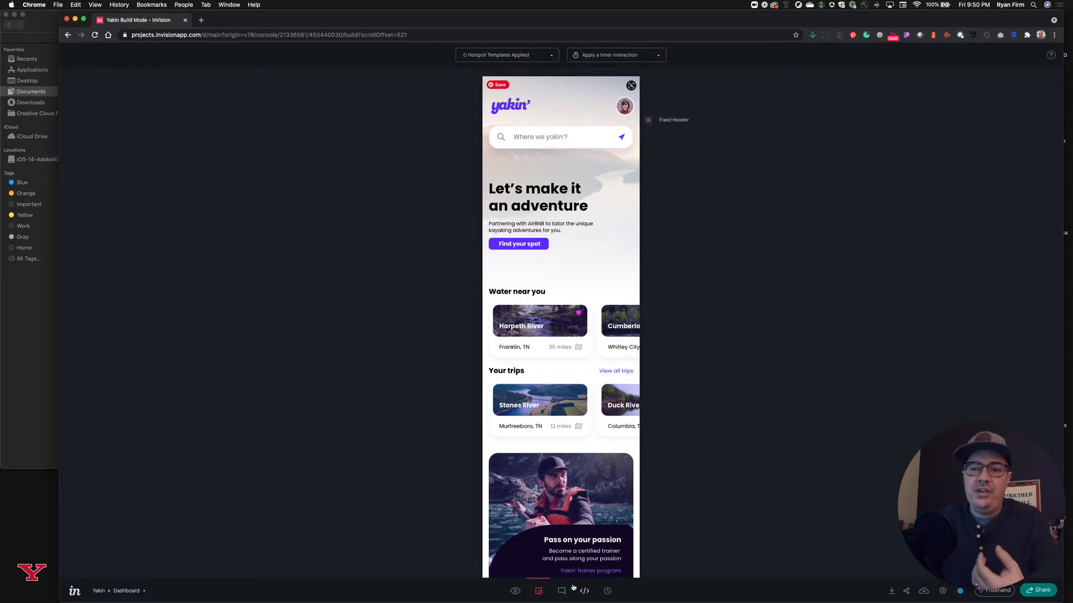
left_click(515, 591)
scroll(613, 287, "down", 5)
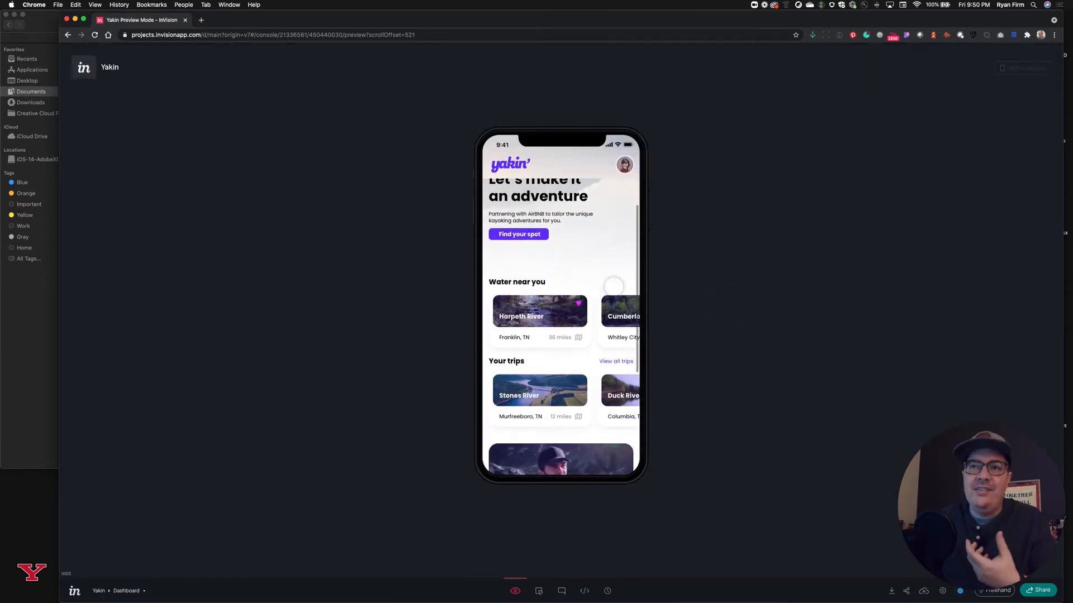
scroll(613, 286, "down", 2)
scroll(613, 286, "up", 8)
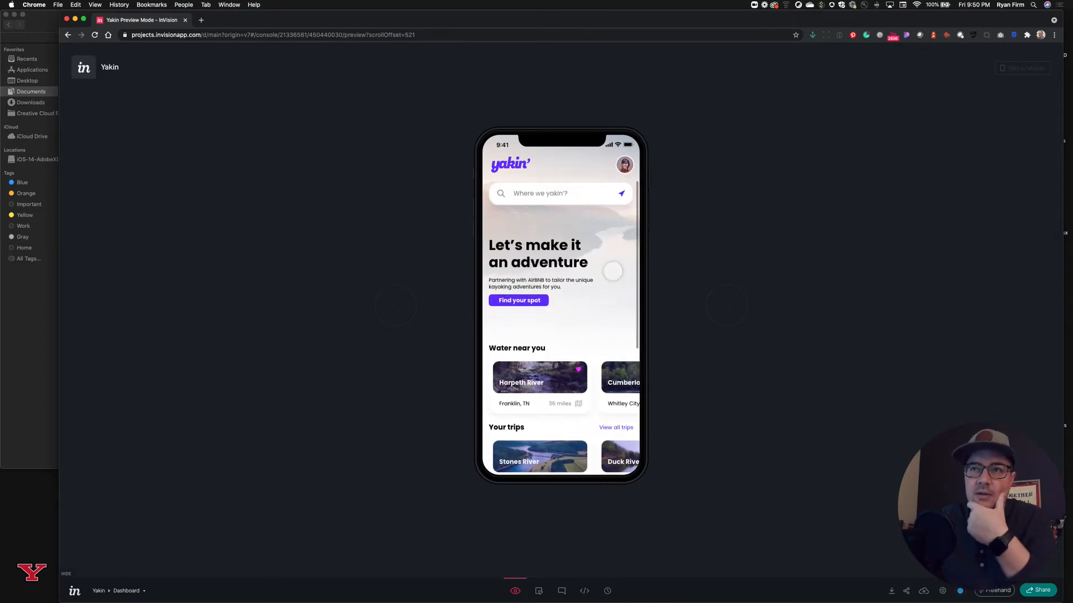
Back in Build Mode, collapse the Dashboard's fixed header to nothing and extend its fixed footer to just above the bottom navigation icons.
left_click(539, 591)
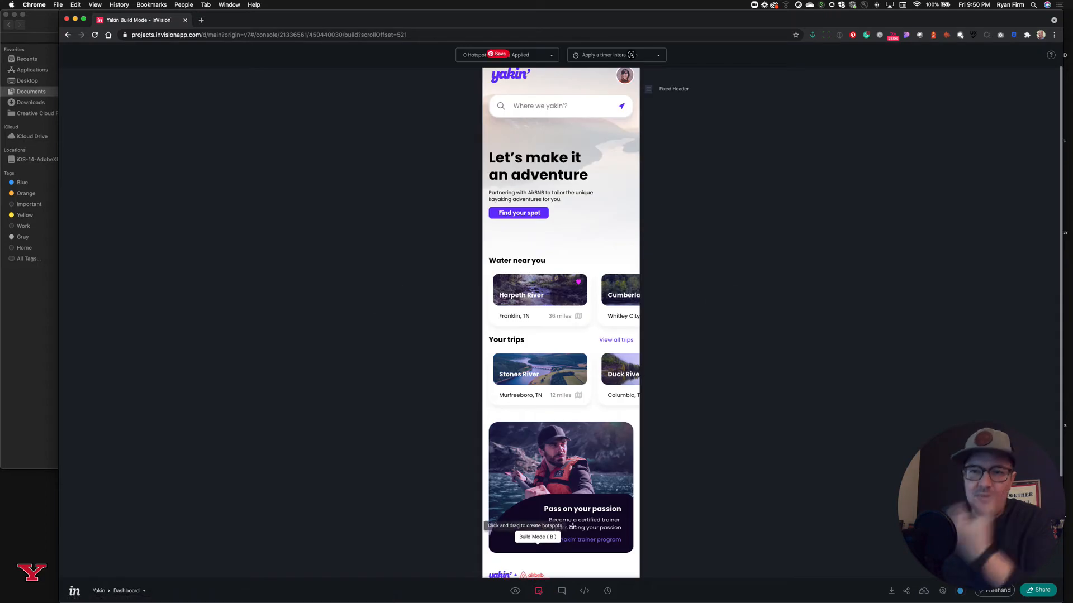
left_click_drag(648, 119, 648, 77)
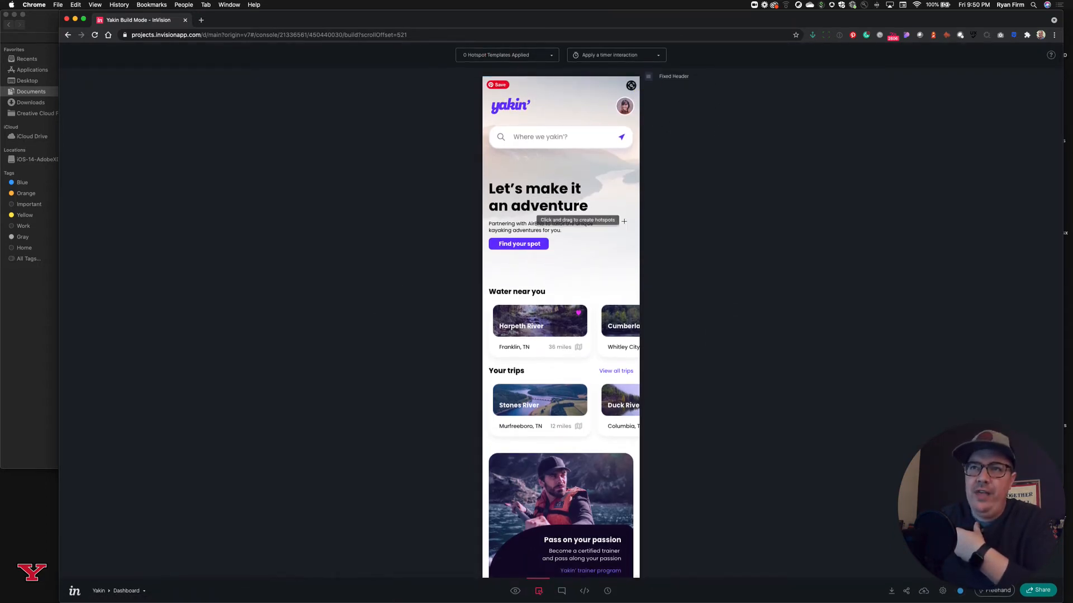
scroll(612, 226, "down", 5)
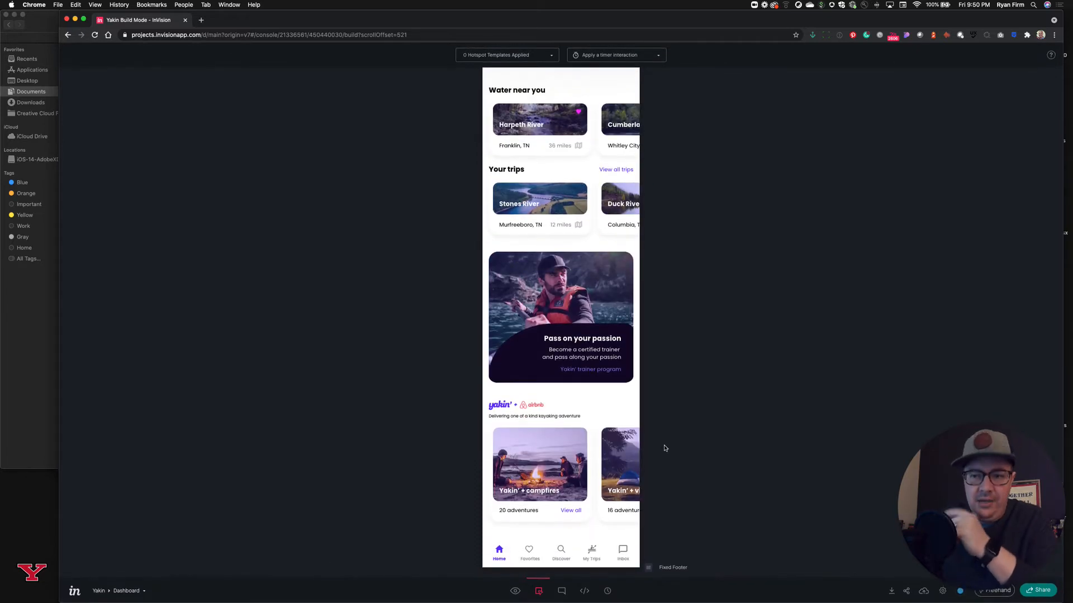
left_click_drag(649, 568, 649, 544)
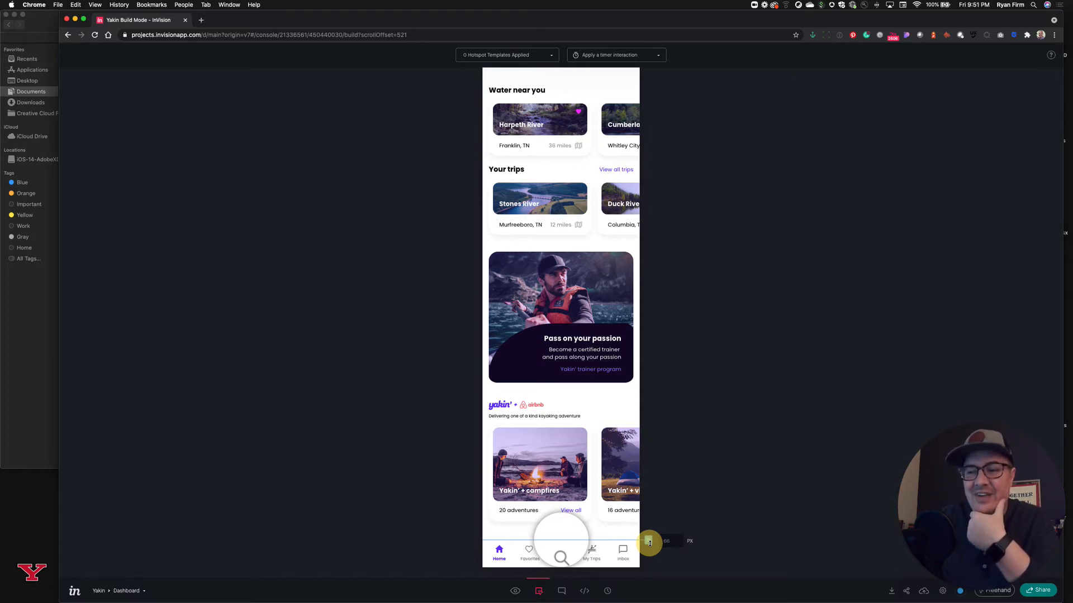
Preview the Dashboard screen and check how the fixed footer behaves while the content scrolls through its full length.
left_click(515, 593)
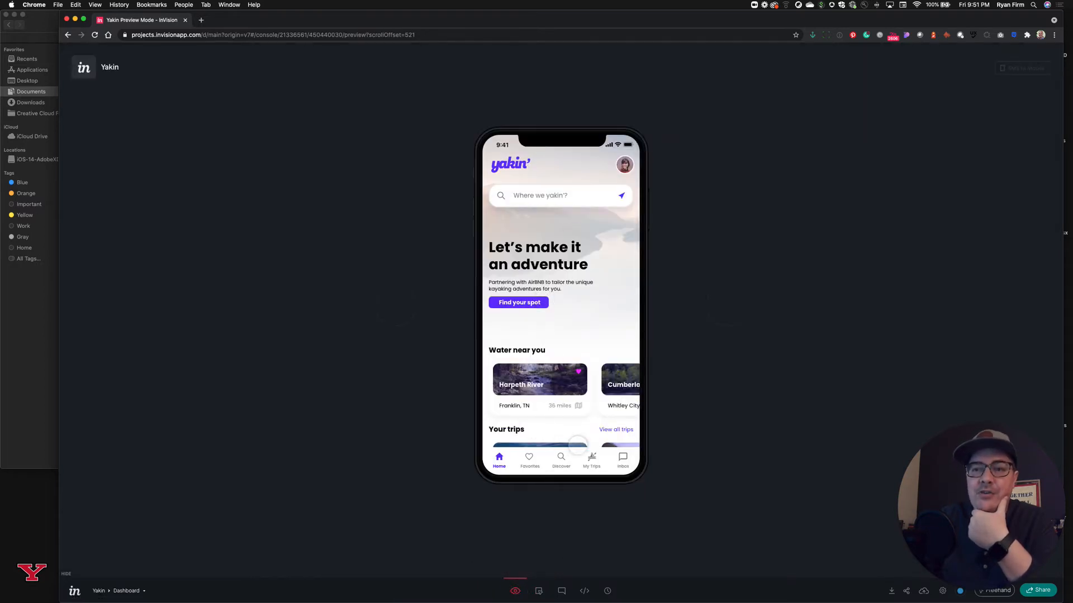
scroll(581, 412, "down", 4)
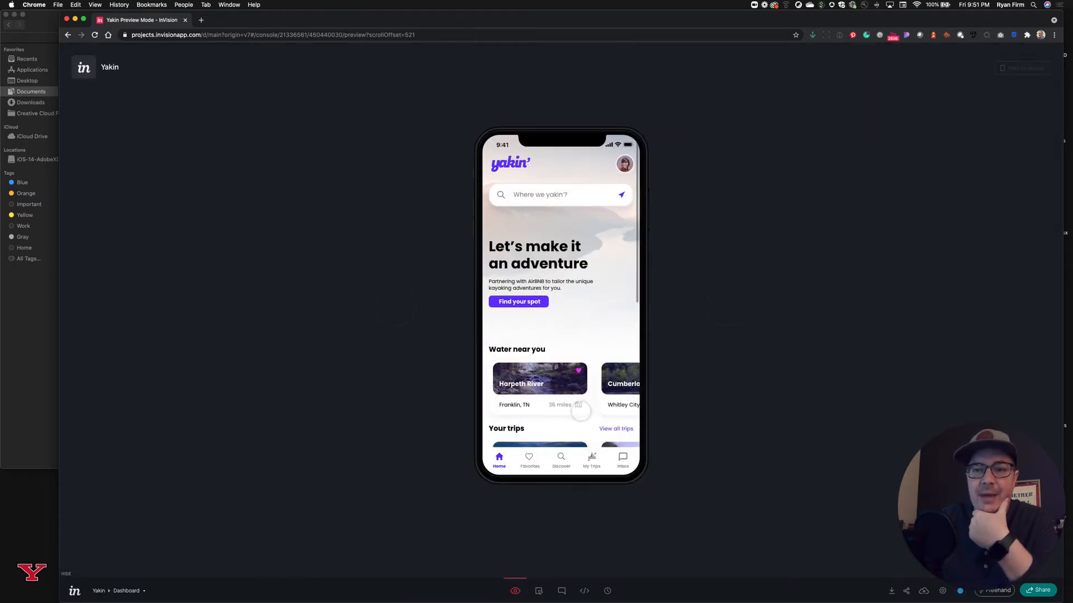
scroll(581, 411, "down", 3)
scroll(581, 412, "up", 8)
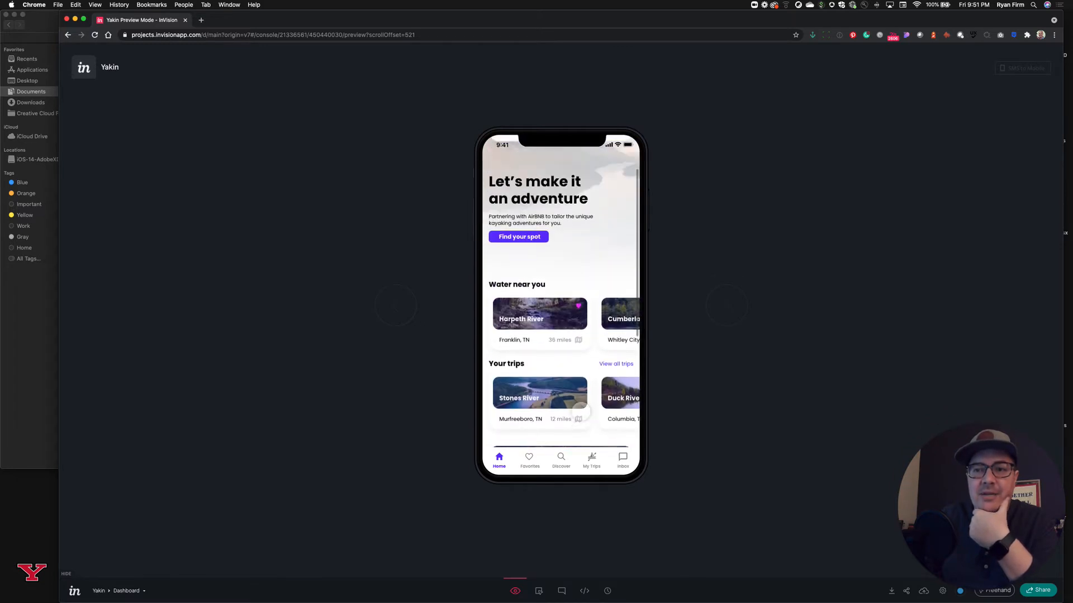
scroll(581, 412, "down", 8)
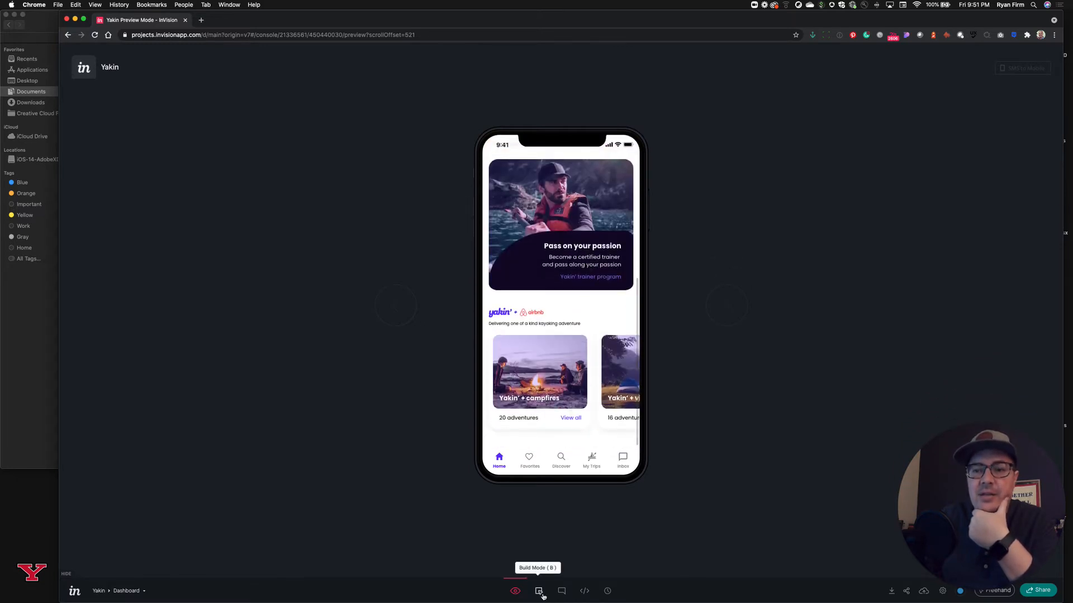
Return to Build Mode, draw a hotspot around the profile picture in the Dashboard header and link it to the Profile screen.
left_click(538, 590)
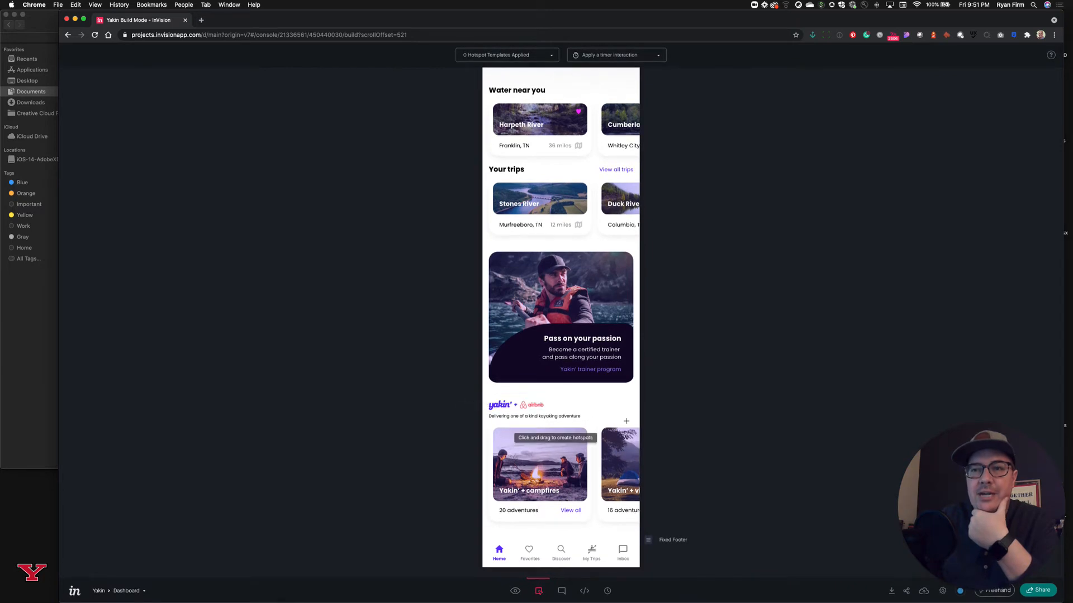
scroll(567, 338, "up", 5)
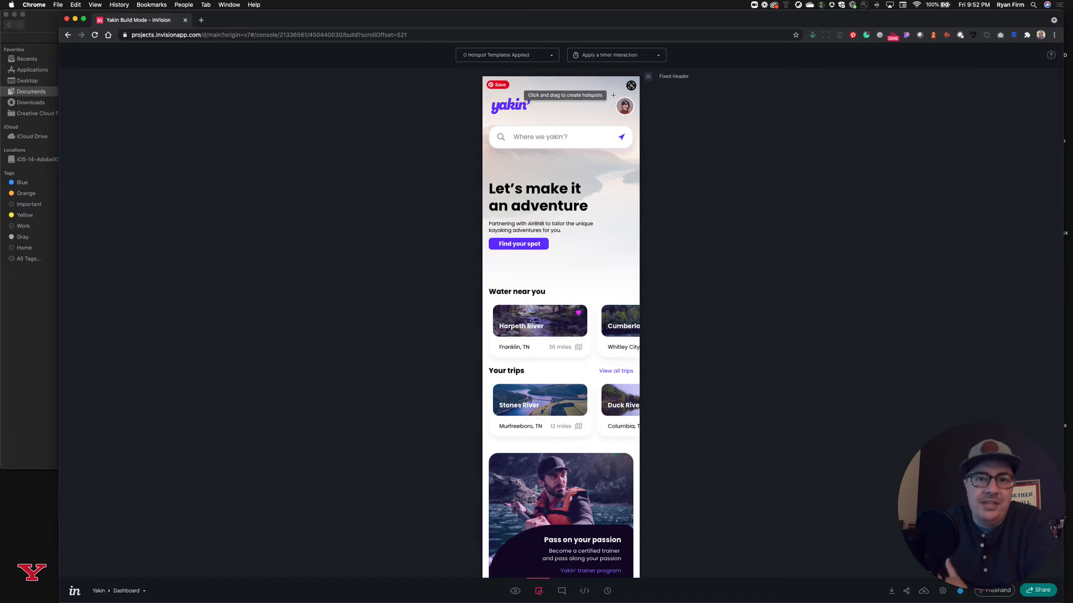
left_click_drag(612, 95, 637, 122)
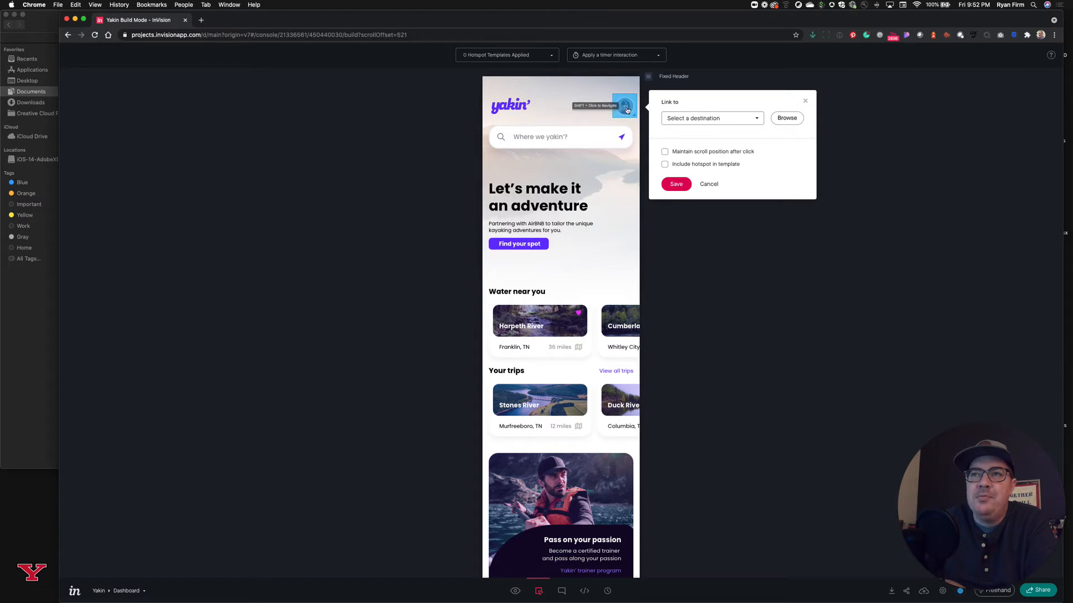
left_click(726, 118)
scroll(717, 222, "down", 2)
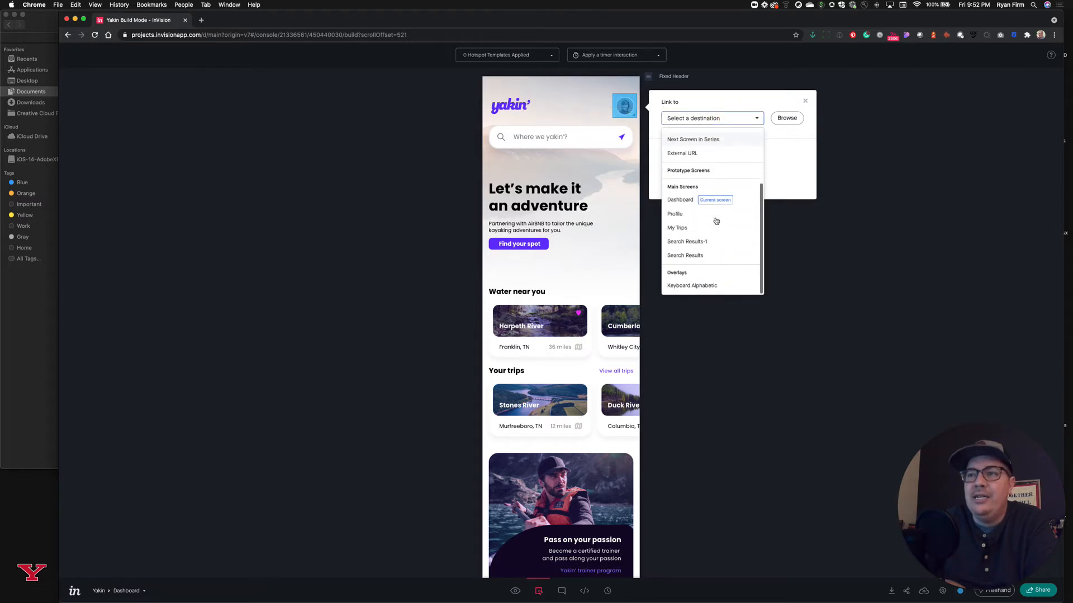
left_click(686, 216)
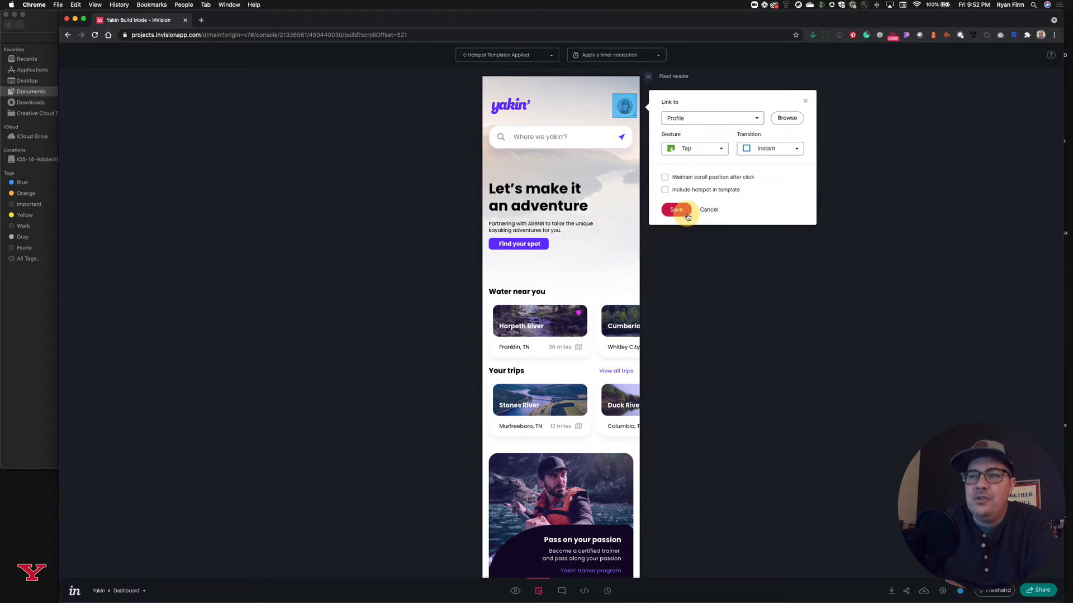
Review the gesture options for the profile picture hotspot and choose Tap.
left_click(683, 150)
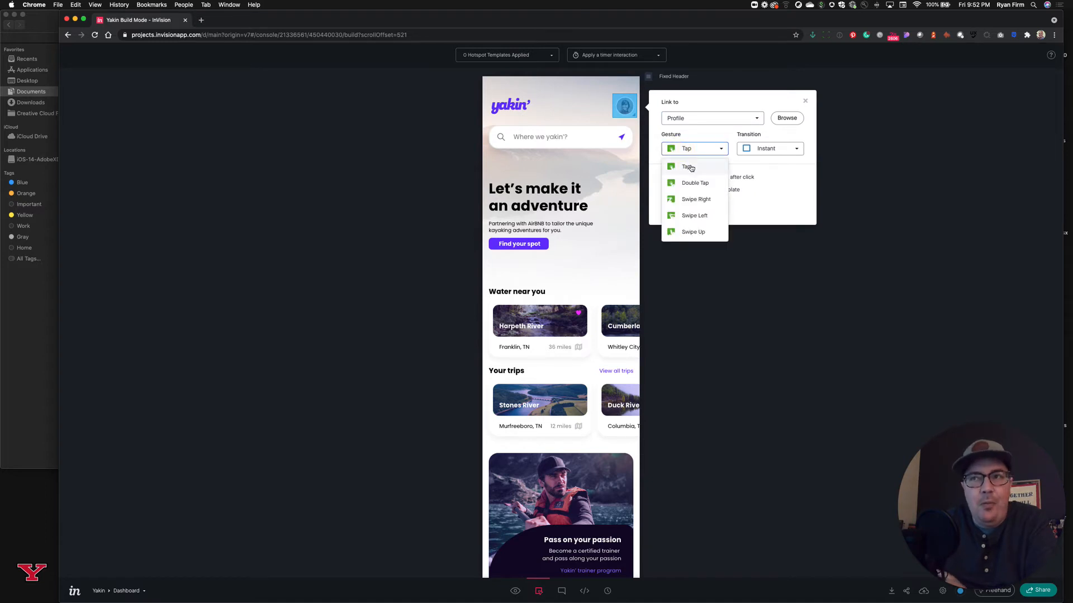
scroll(698, 204, "down", 1)
scroll(697, 205, "up", 1)
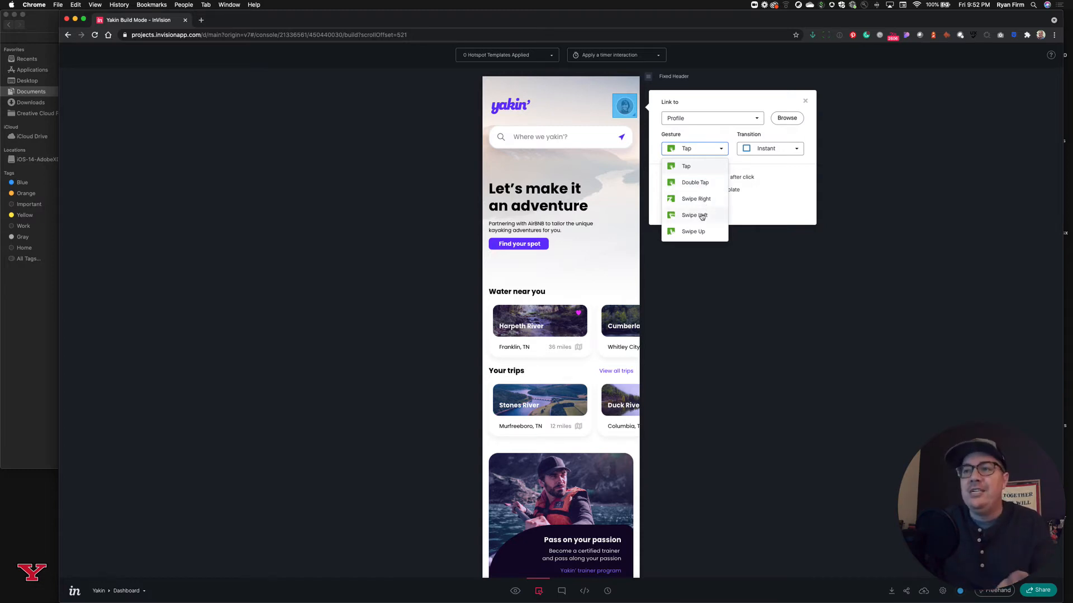
scroll(702, 217, "down", 1)
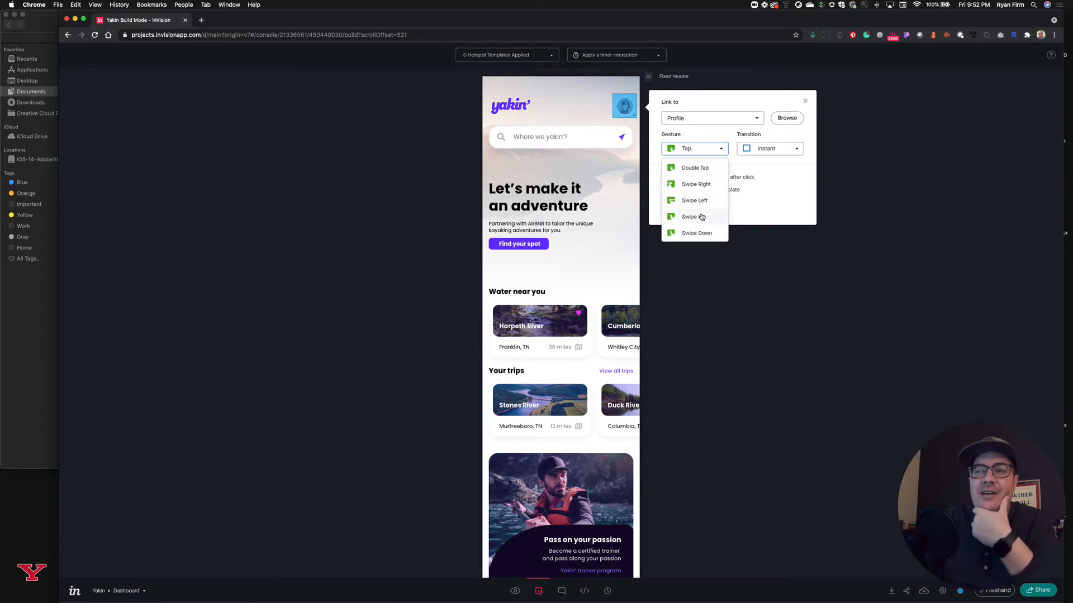
scroll(702, 217, "up", 1)
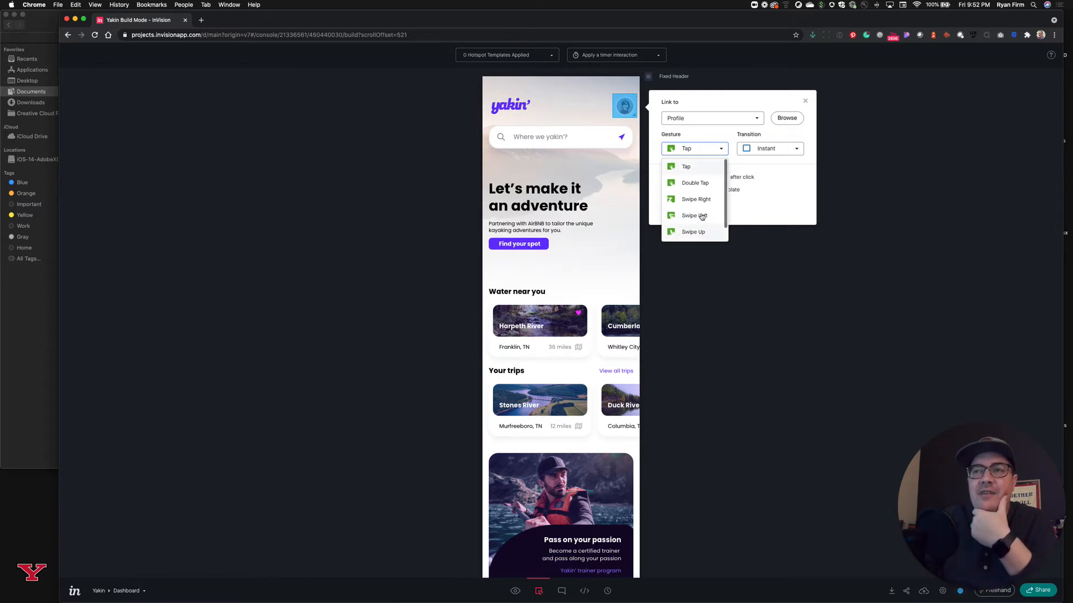
left_click(691, 169)
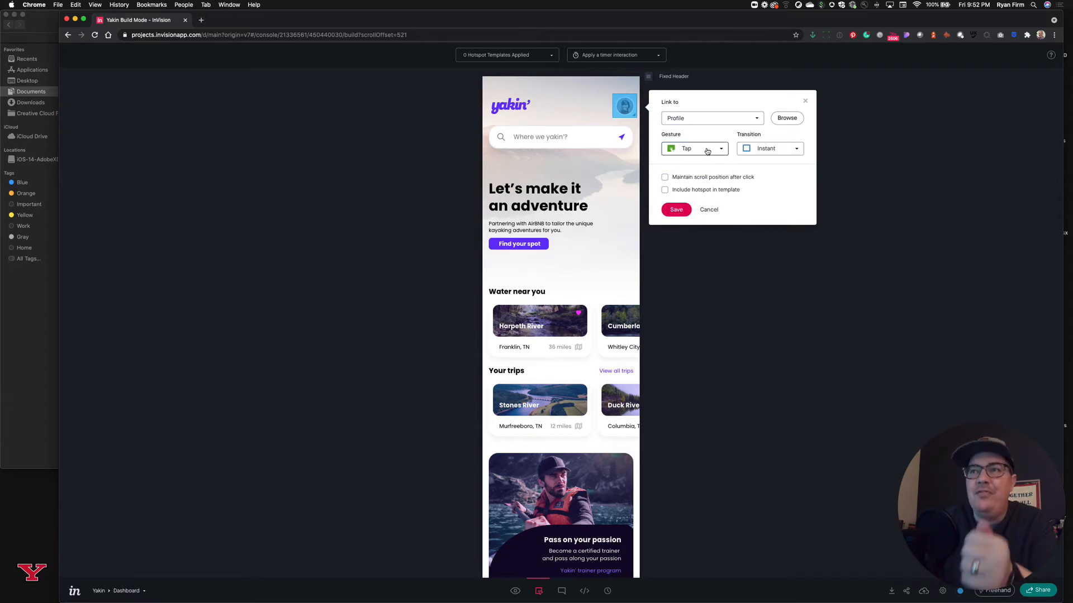
Set the profile picture hotspot's transition to Slide Dissolve.
left_click(782, 151)
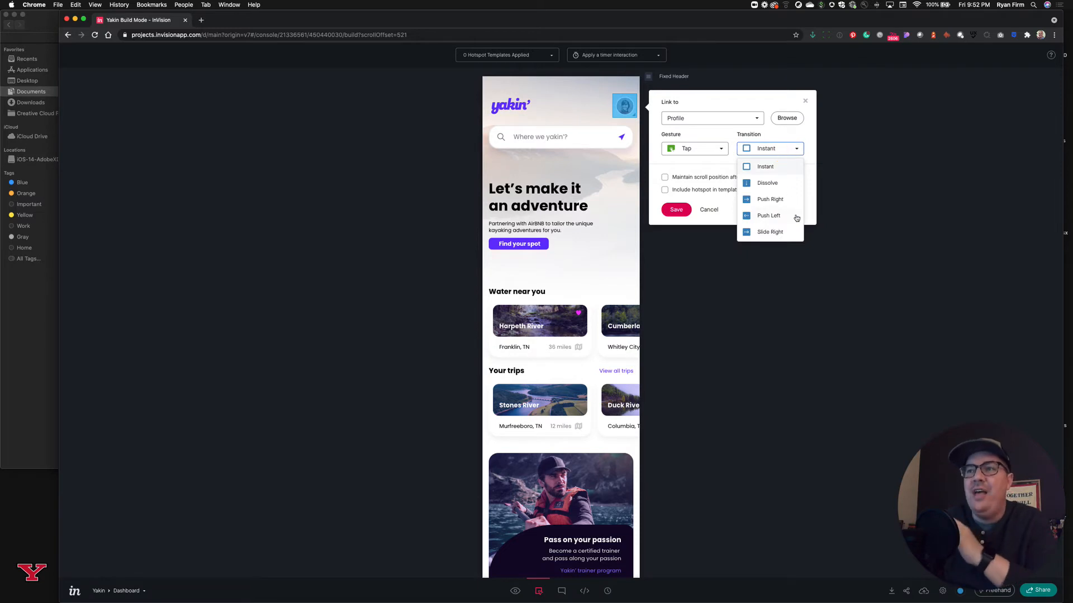
scroll(778, 217, "down", 3)
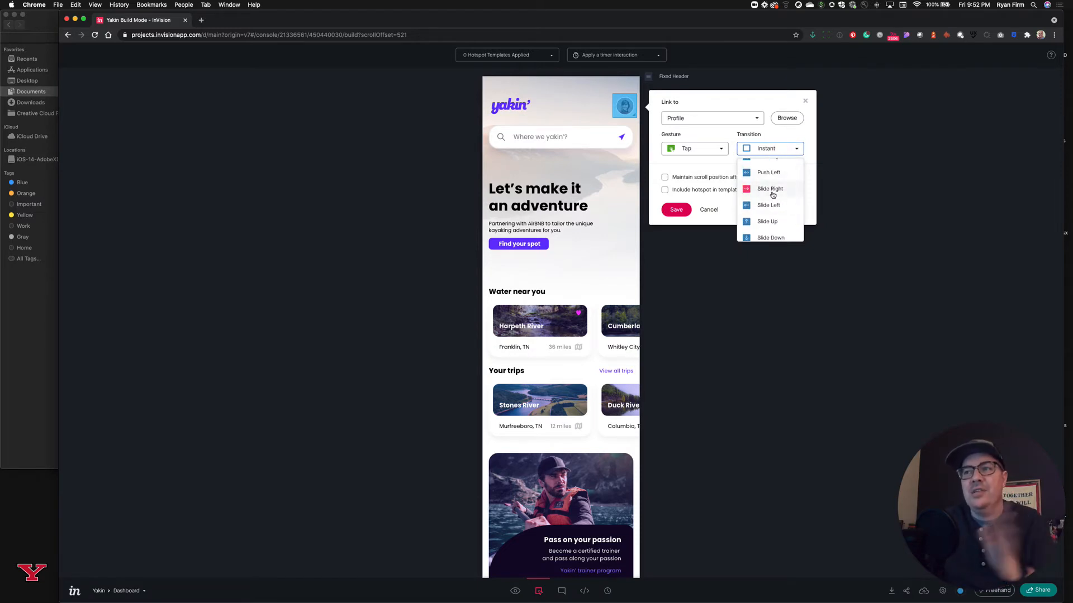
scroll(773, 224, "down", 2)
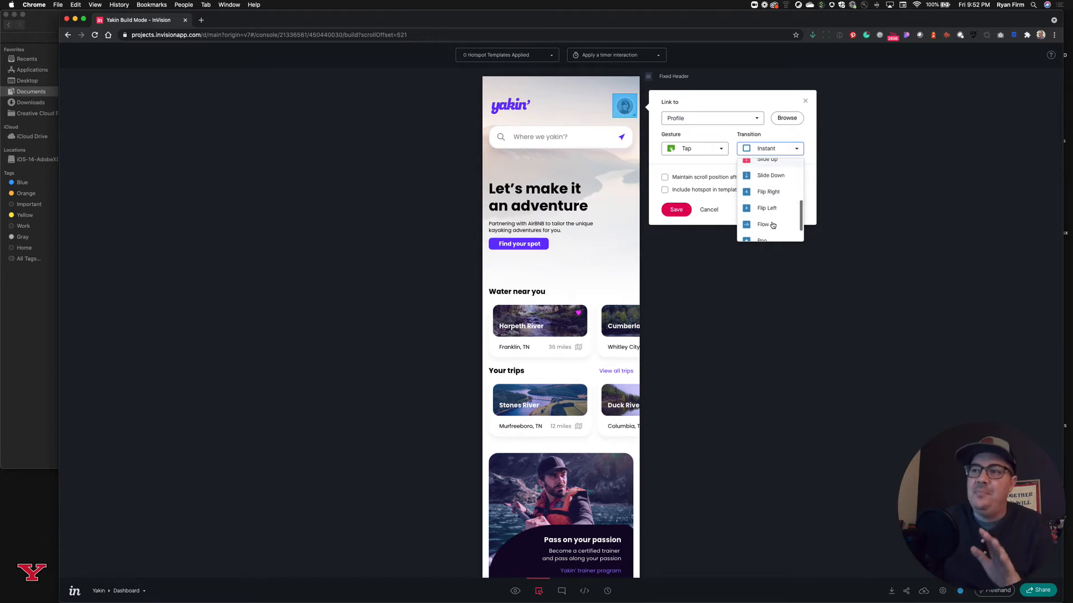
scroll(772, 224, "down", 1)
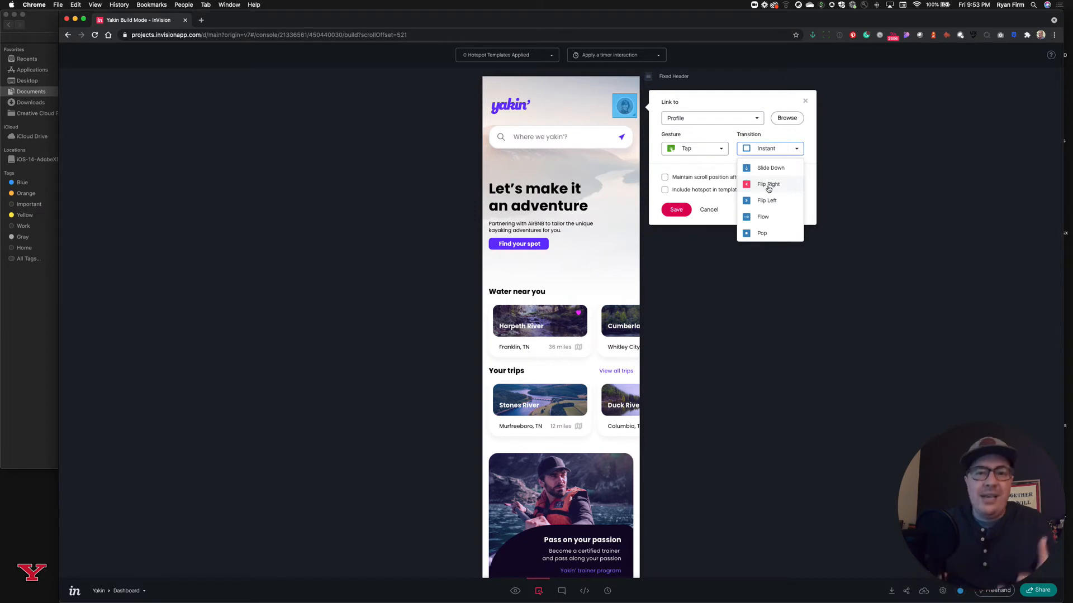
scroll(768, 189, "down", 1)
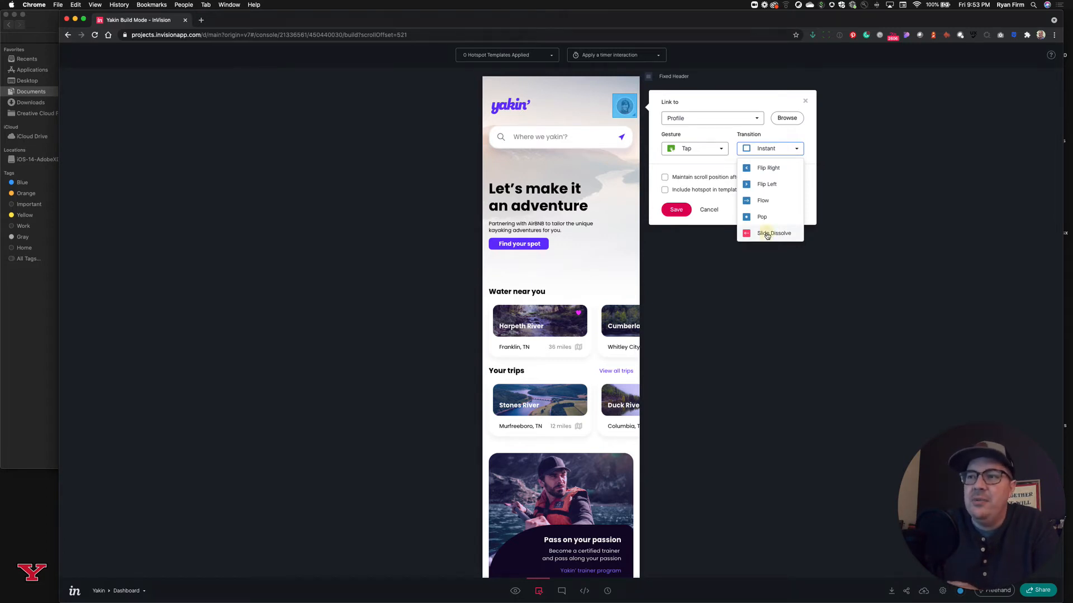
left_click(768, 234)
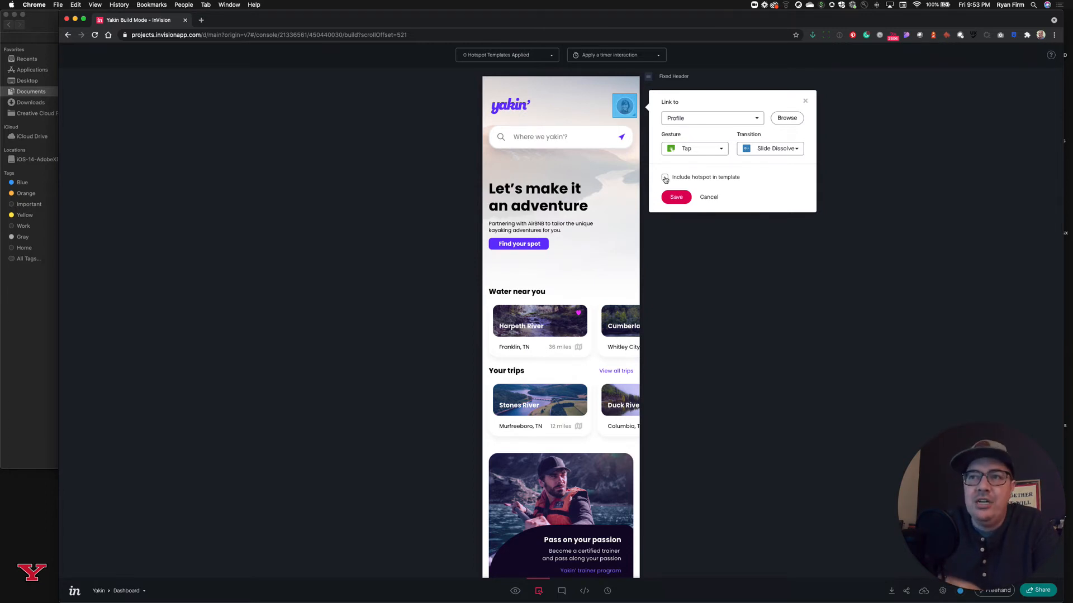
Include the profile picture hotspot in a new template named Profile Flyout and save the hotspot.
left_click(664, 179)
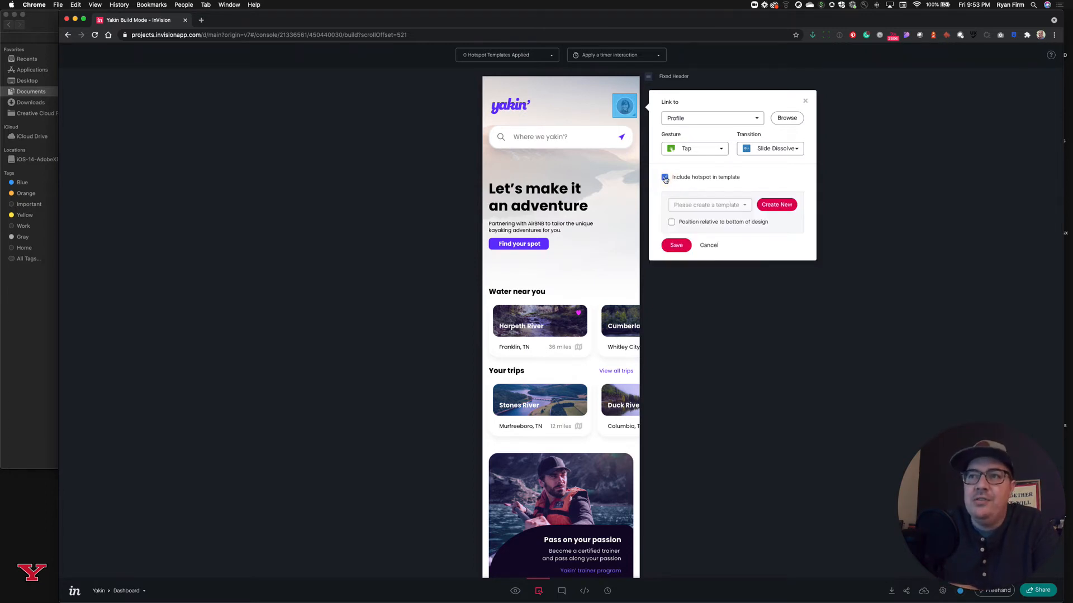
left_click(741, 207)
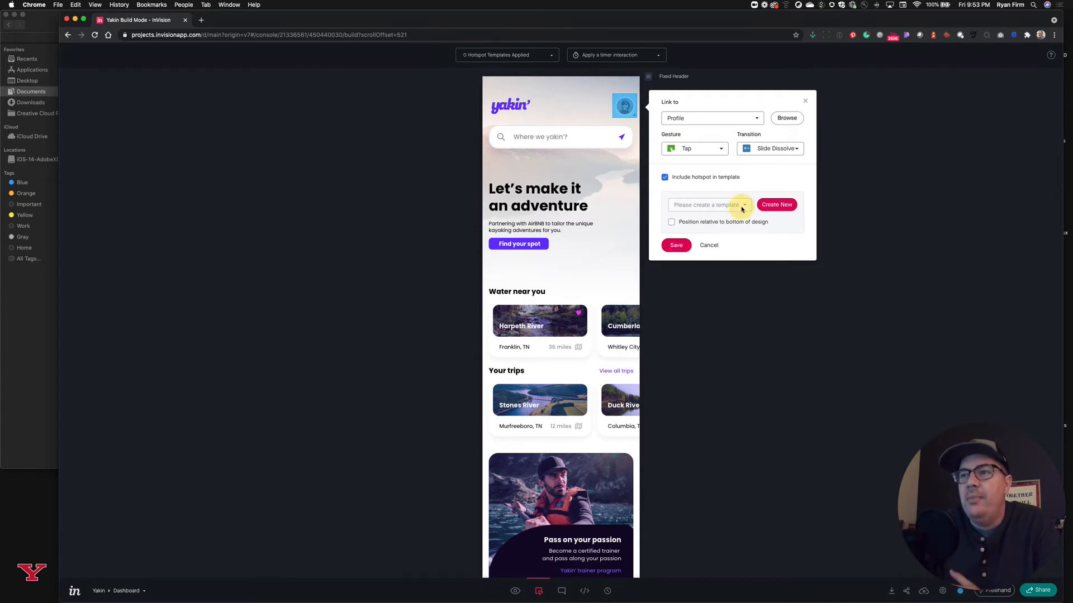
left_click(780, 206)
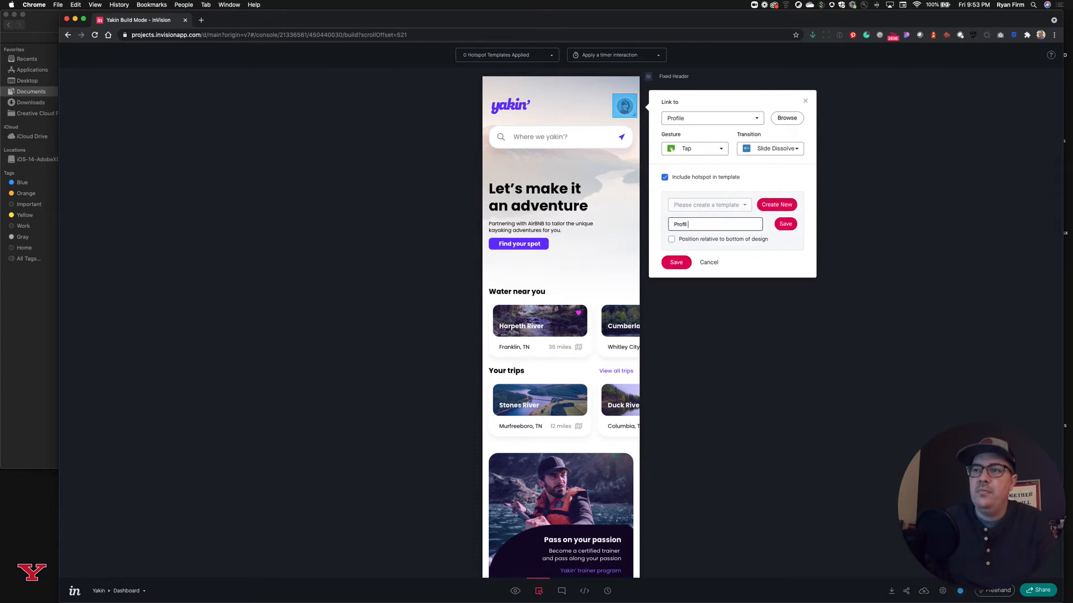
left_click(786, 224)
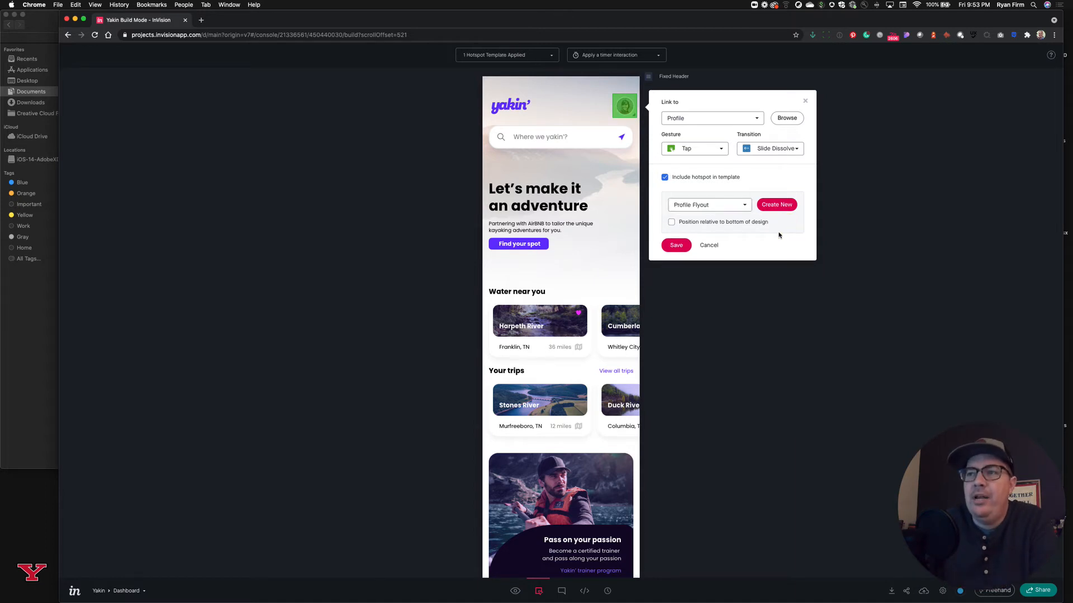
left_click(676, 245)
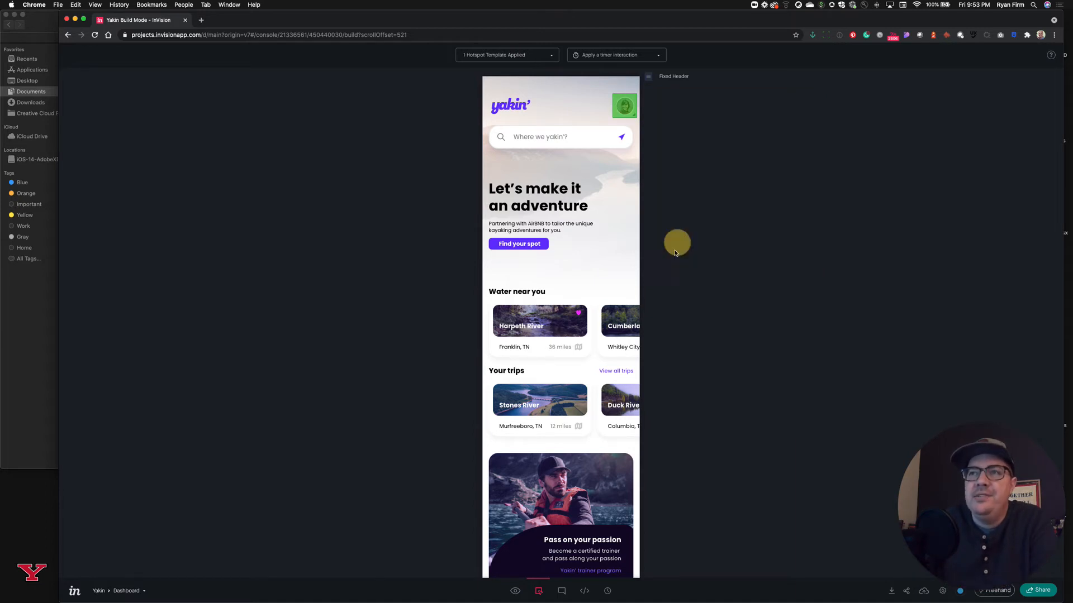
Preview the Dashboard with its new hotspot, viewing the page down to its end and back to the header.
left_click(516, 591)
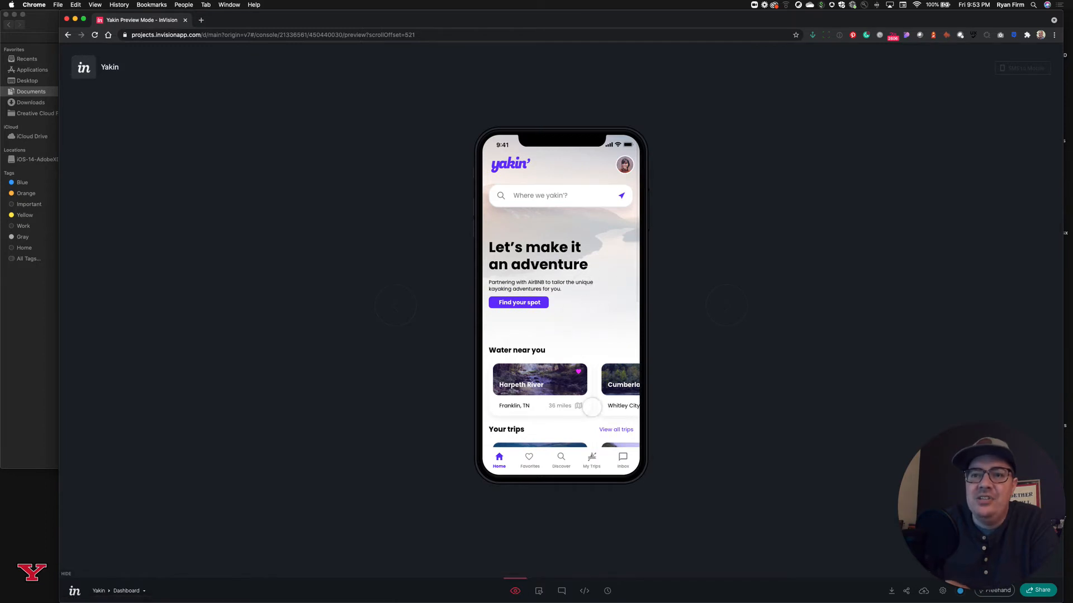
scroll(570, 447, "down", 10)
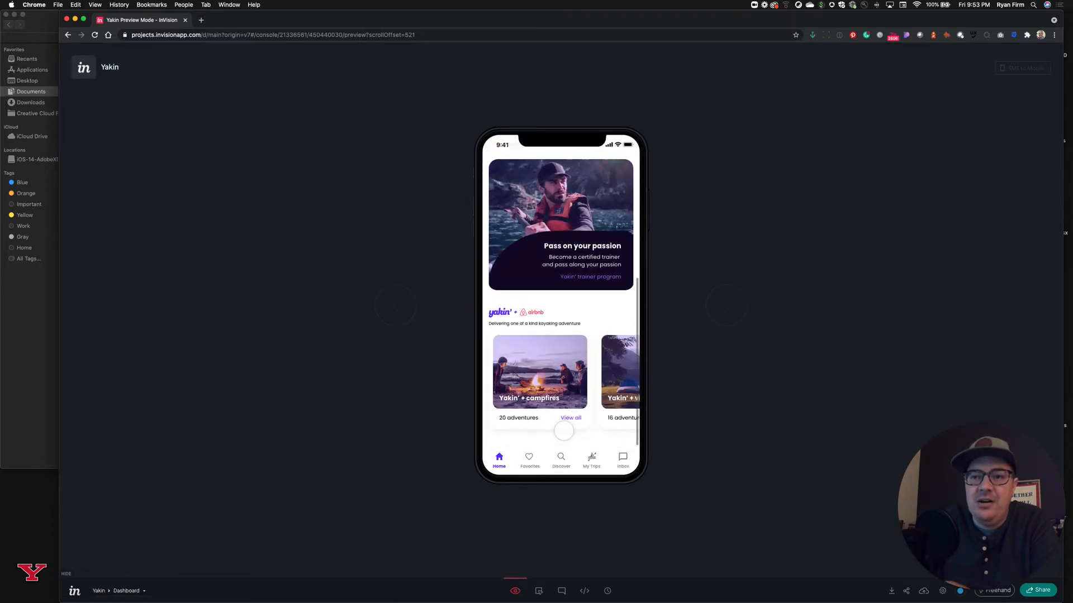
scroll(563, 430, "up", 10)
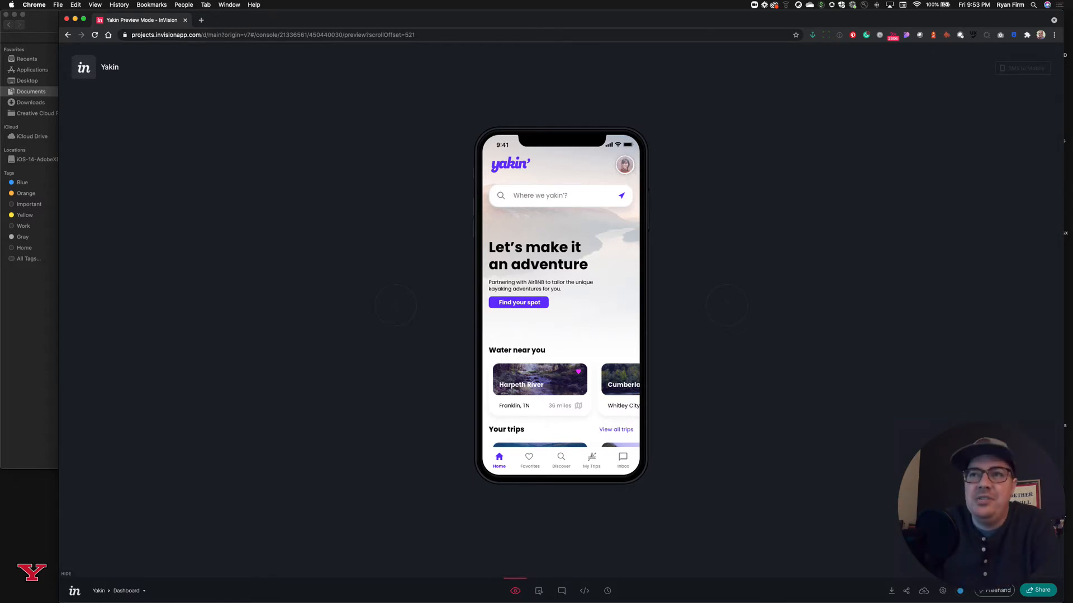
left_click(624, 165)
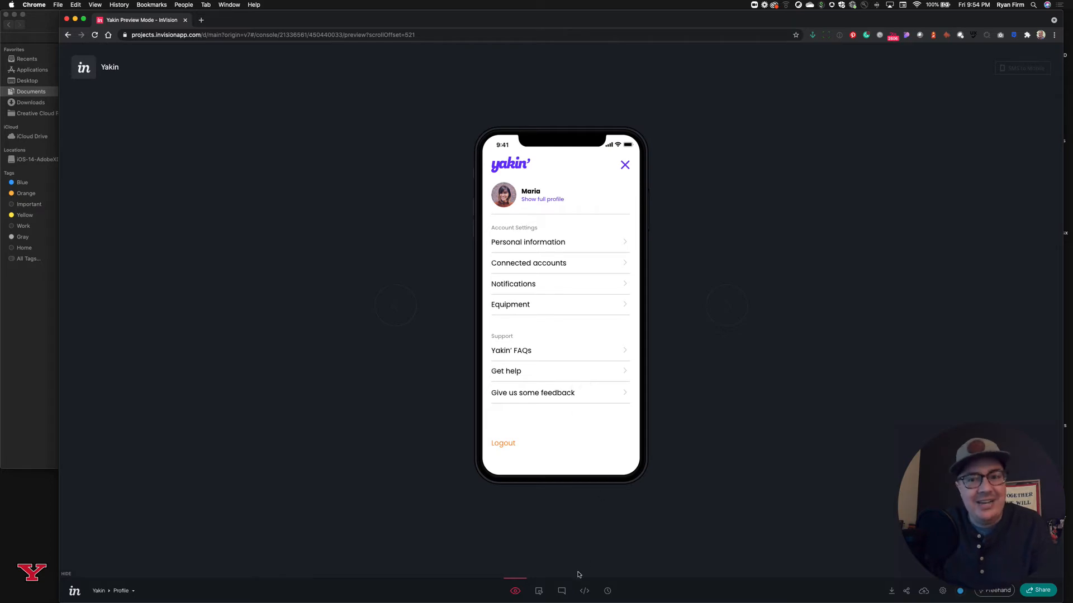
left_click(539, 591)
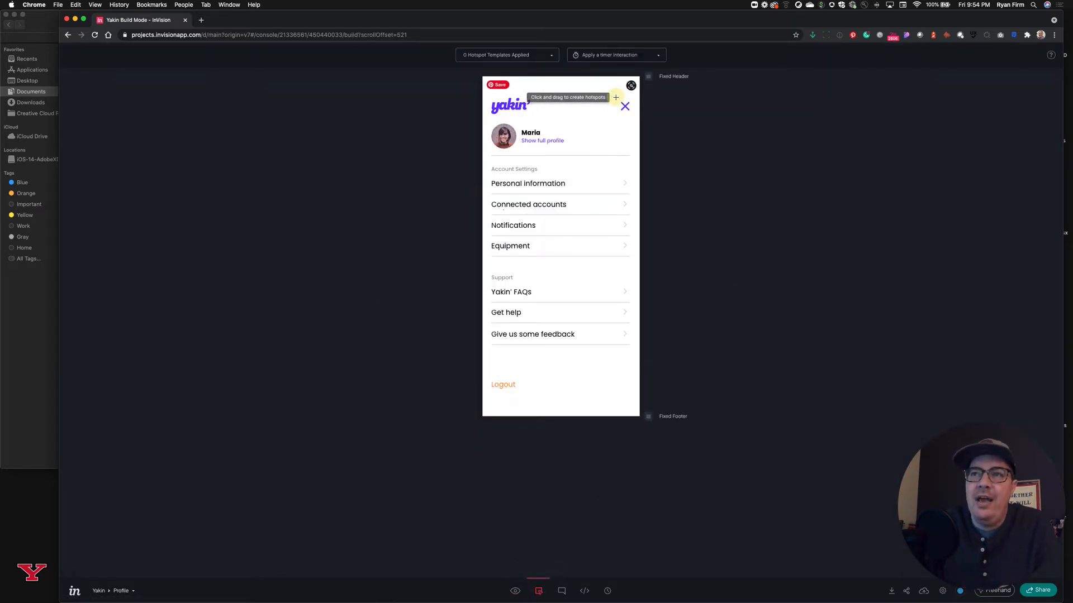
left_click_drag(616, 97, 634, 119)
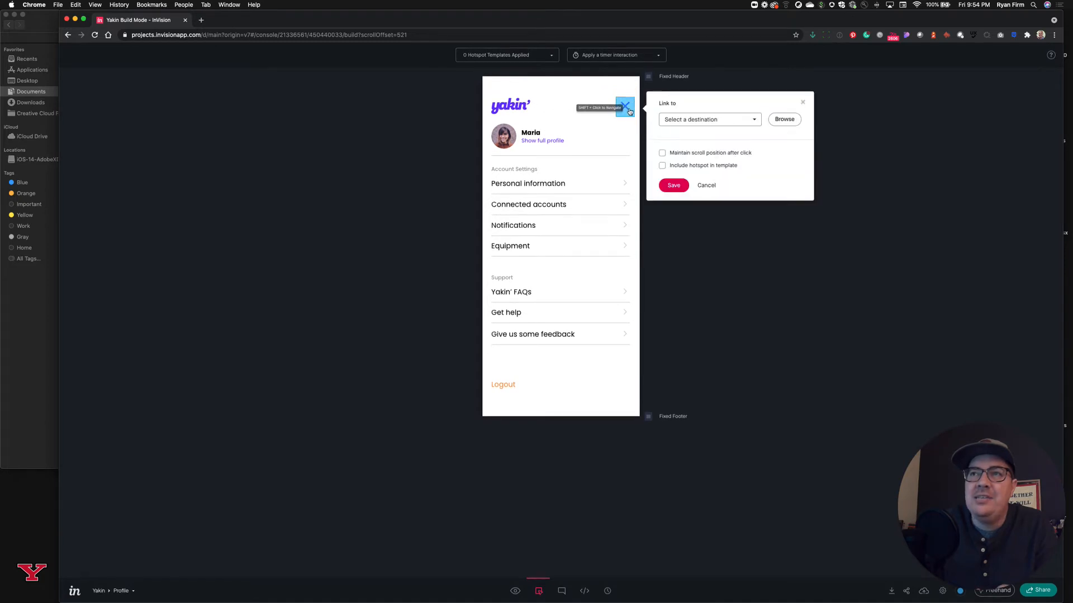
left_click(719, 122)
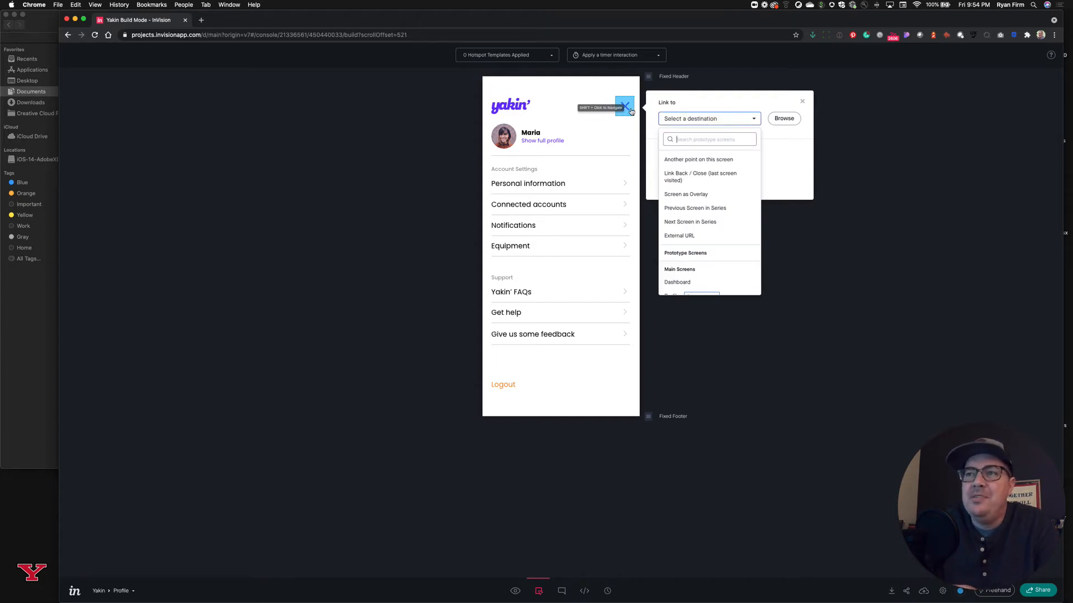
left_click(697, 176)
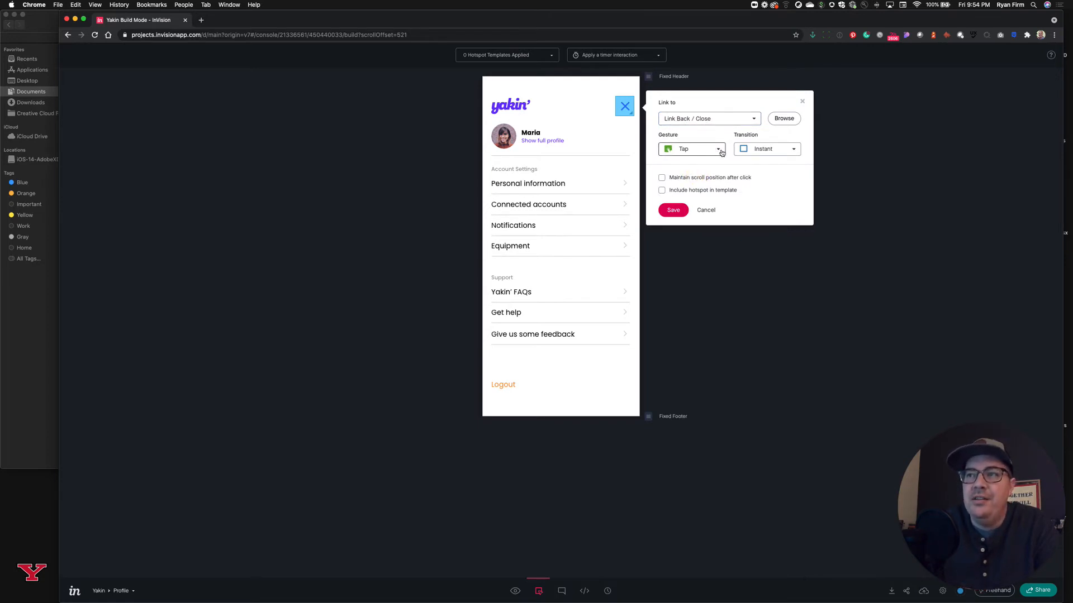
Review the transition options for the close icon hotspot and choose Slide Right.
left_click(782, 150)
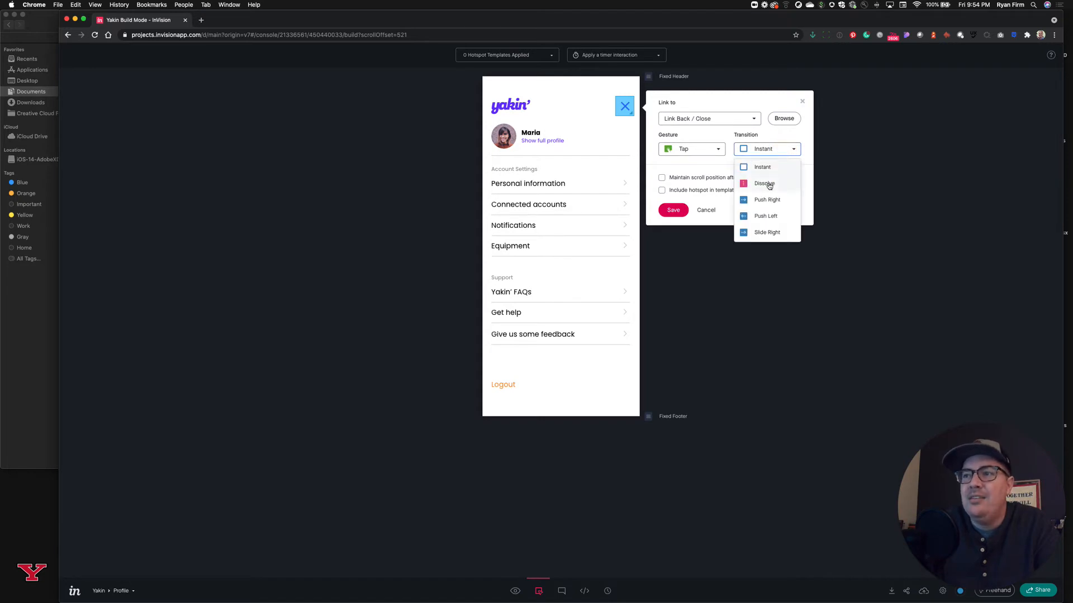
scroll(769, 186, "down", 1)
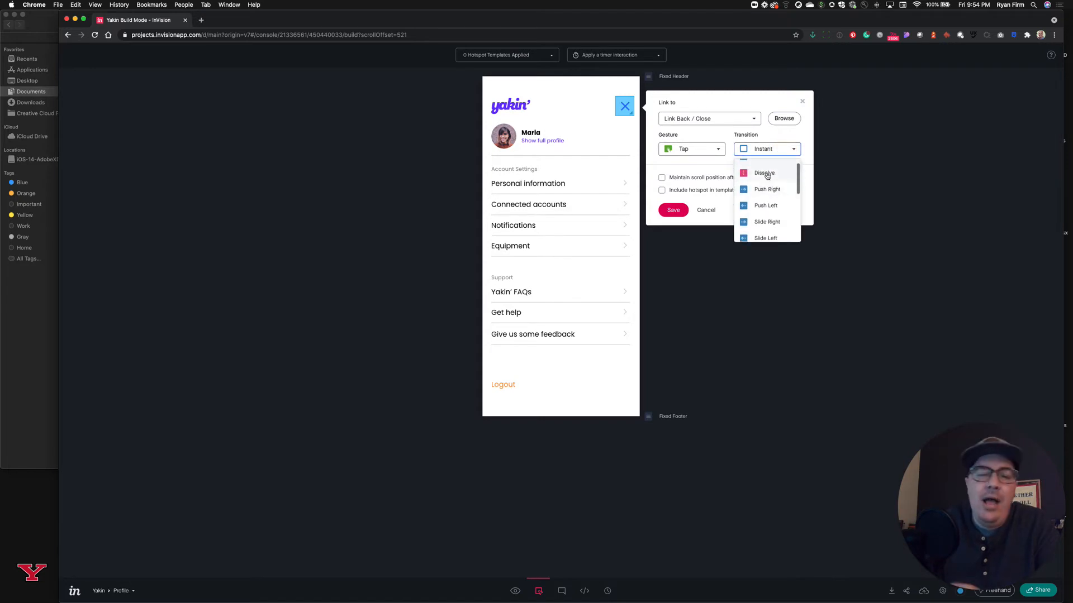
scroll(766, 176, "down", 5)
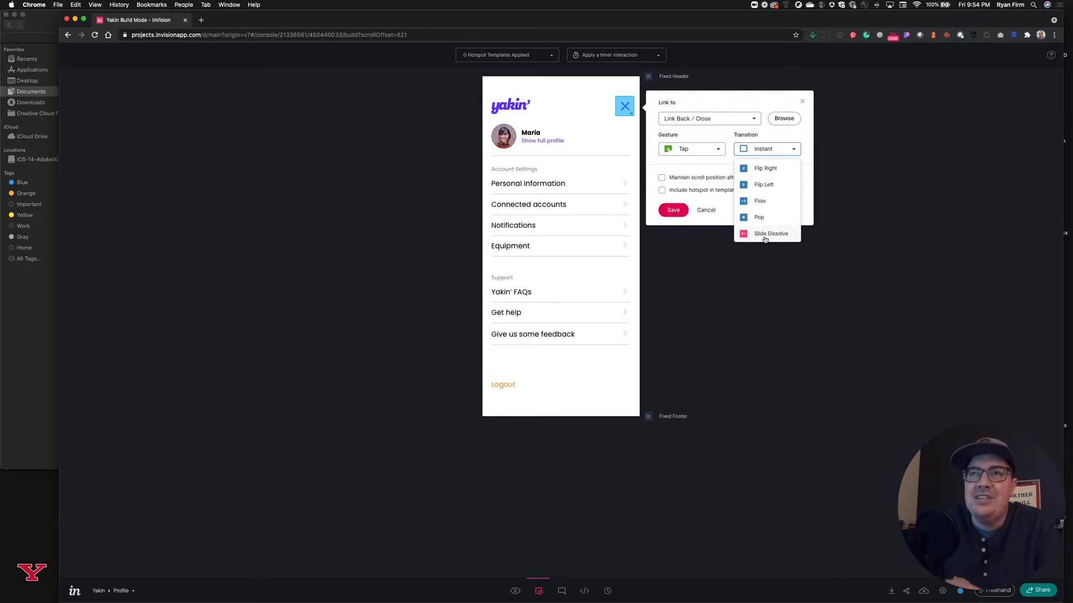
scroll(764, 235, "up", 5)
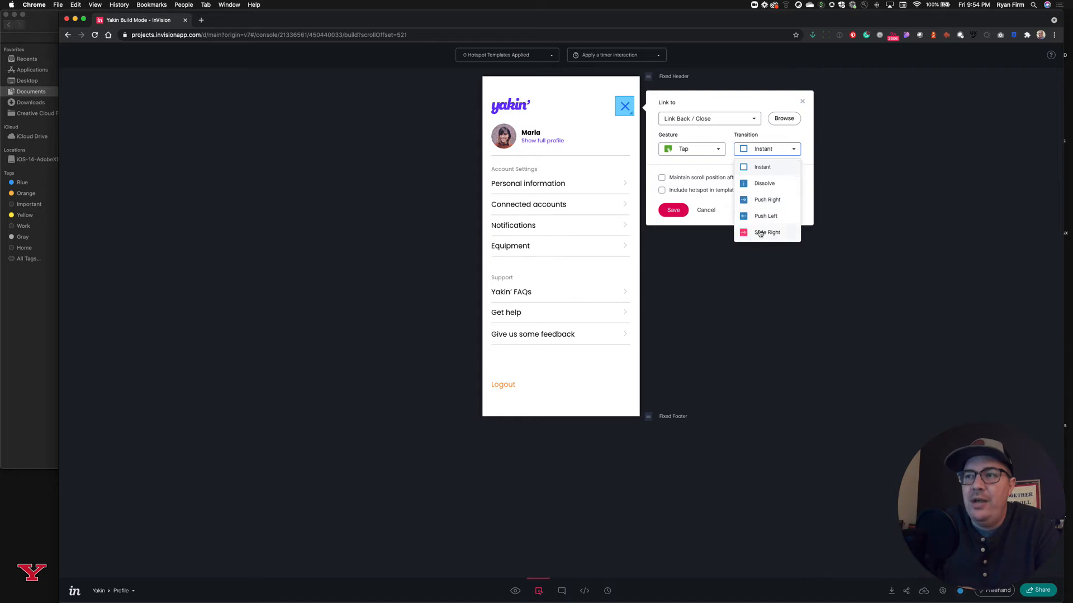
scroll(765, 201, "down", 3)
scroll(759, 176, "up", 3)
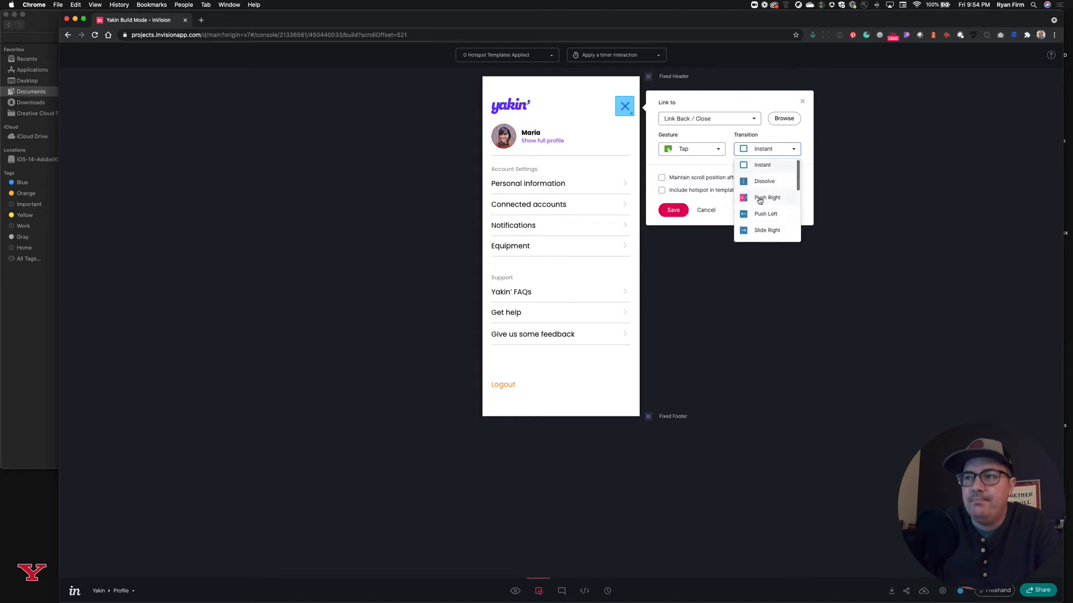
scroll(760, 200, "down", 3)
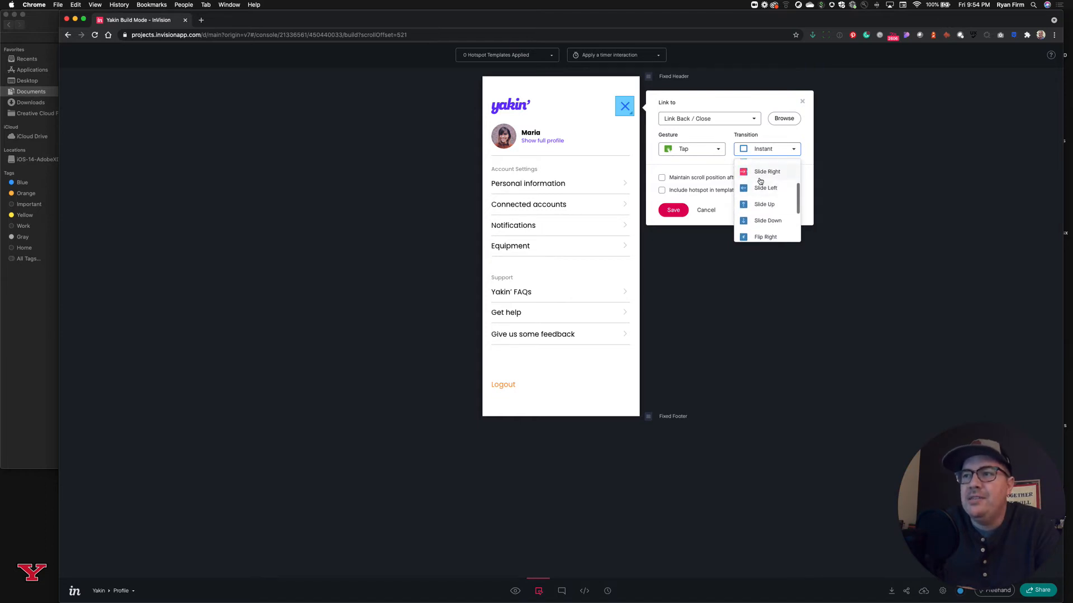
left_click(763, 178)
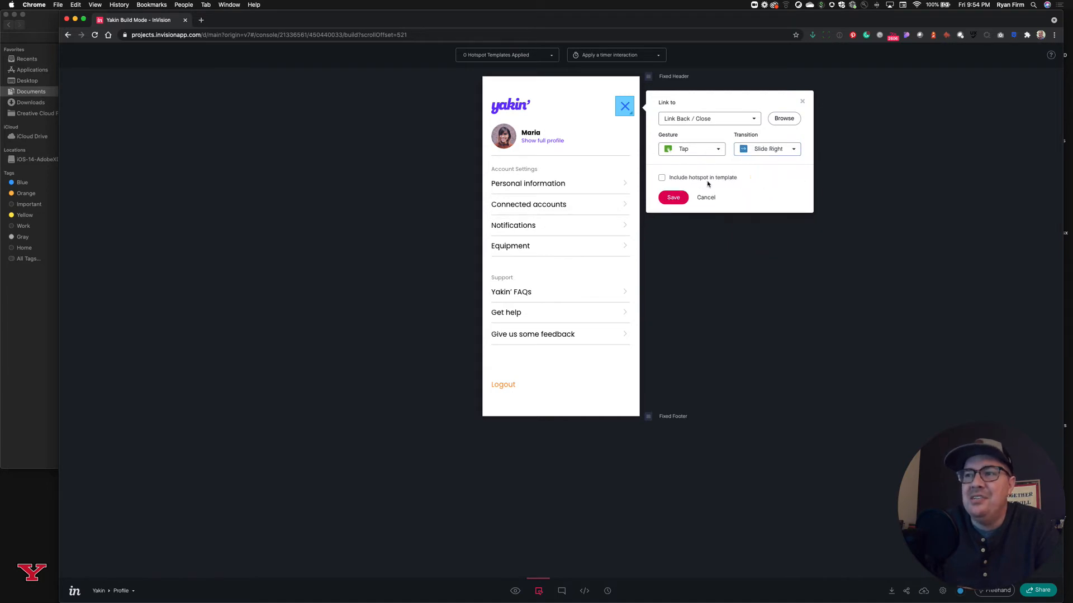
Include the close icon hotspot in a new template named Profile Close and save the hotspot.
left_click(661, 178)
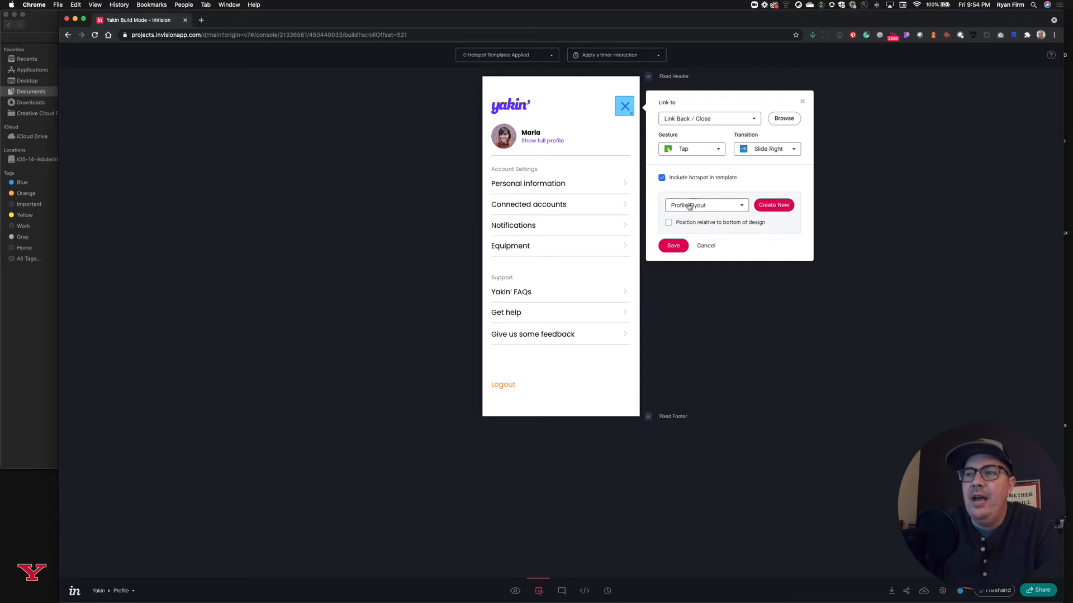
left_click(777, 206)
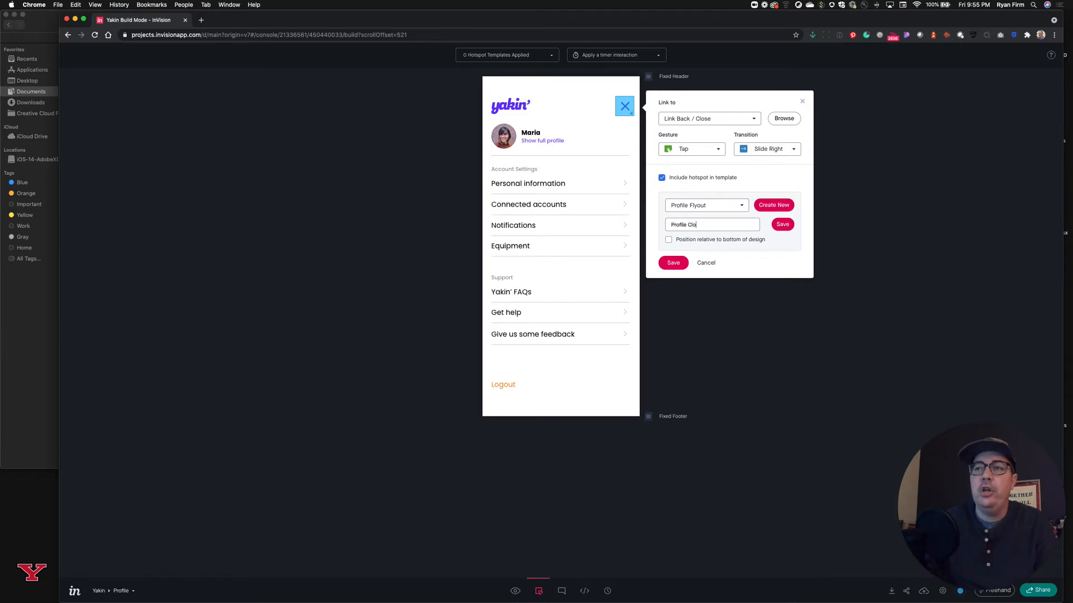
left_click(782, 225)
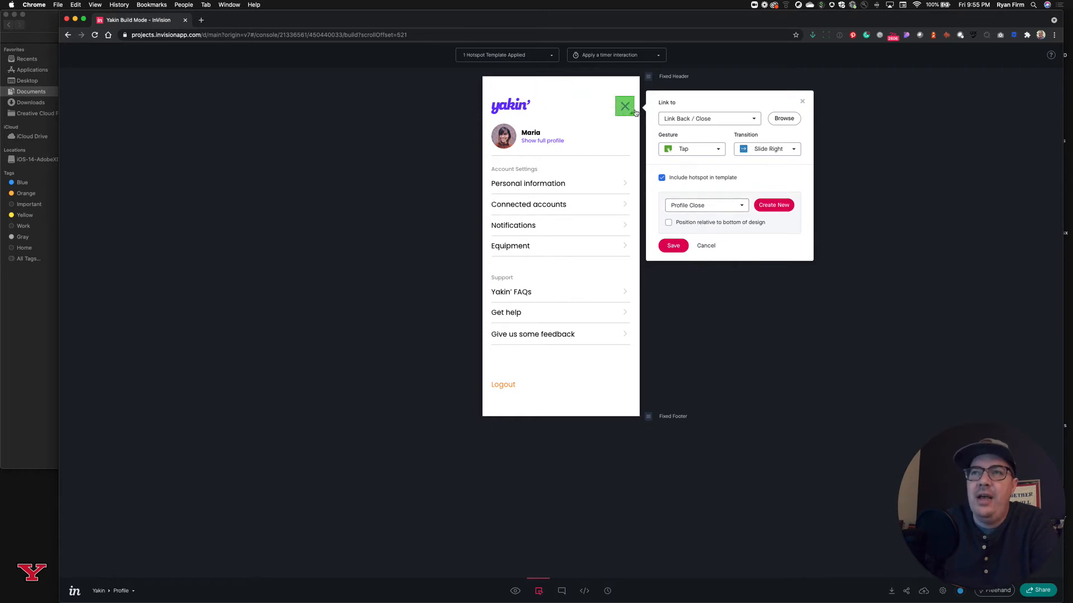
left_click(673, 247)
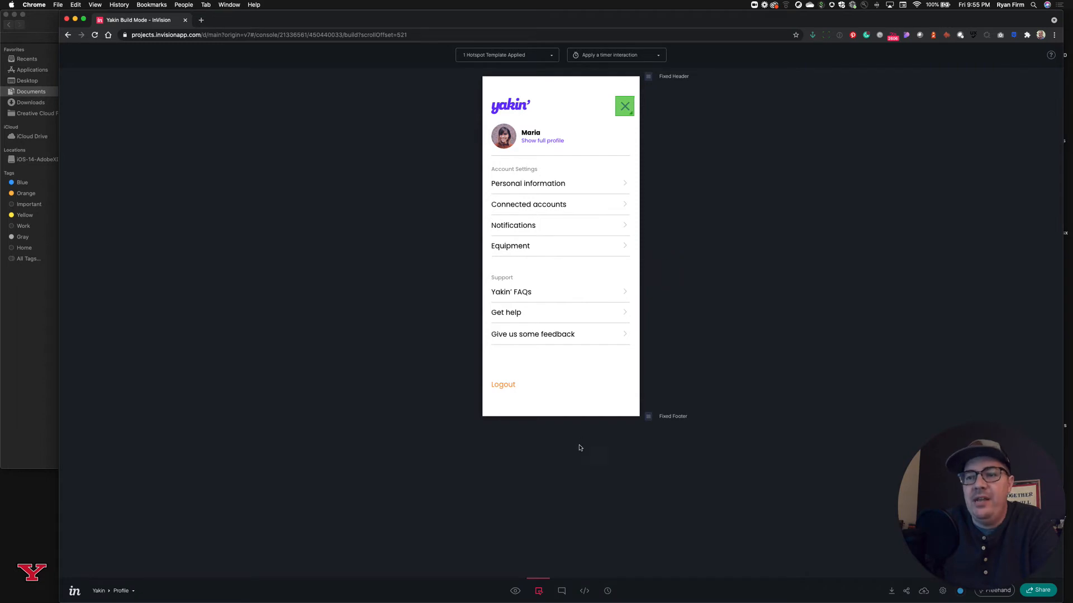
Preview the Profile screen and test closing it to the Dashboard and reopening it from the profile picture.
left_click(515, 591)
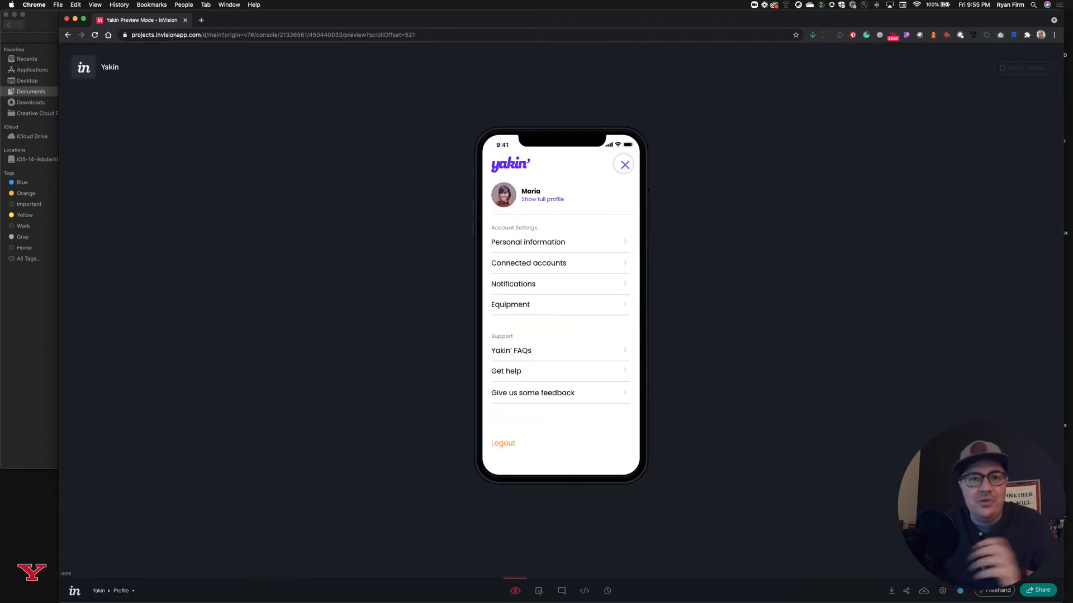
left_click(625, 165)
left_click(625, 165)
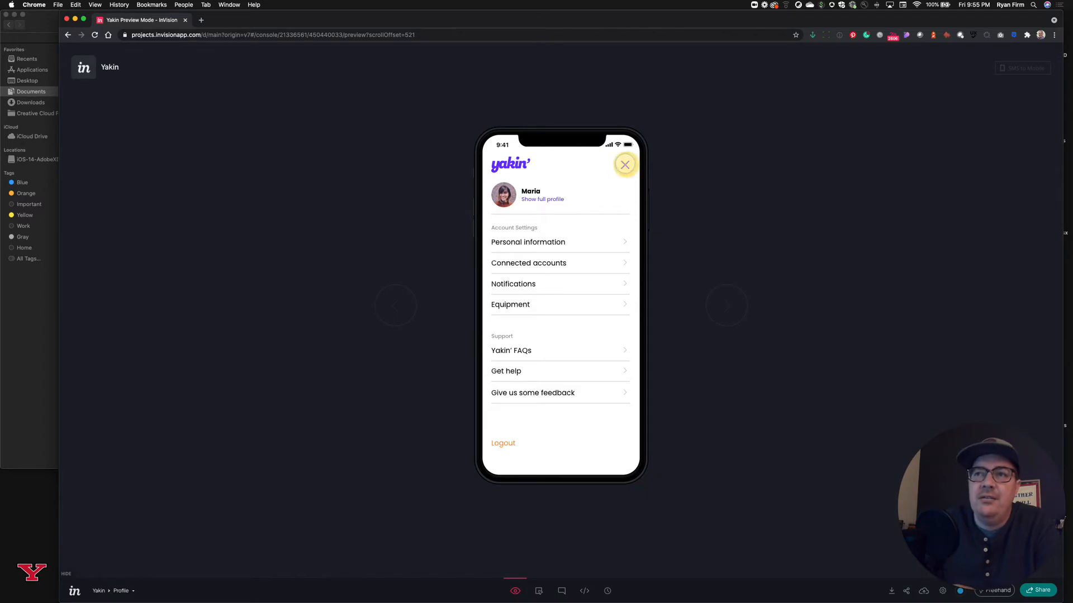
left_click(624, 165)
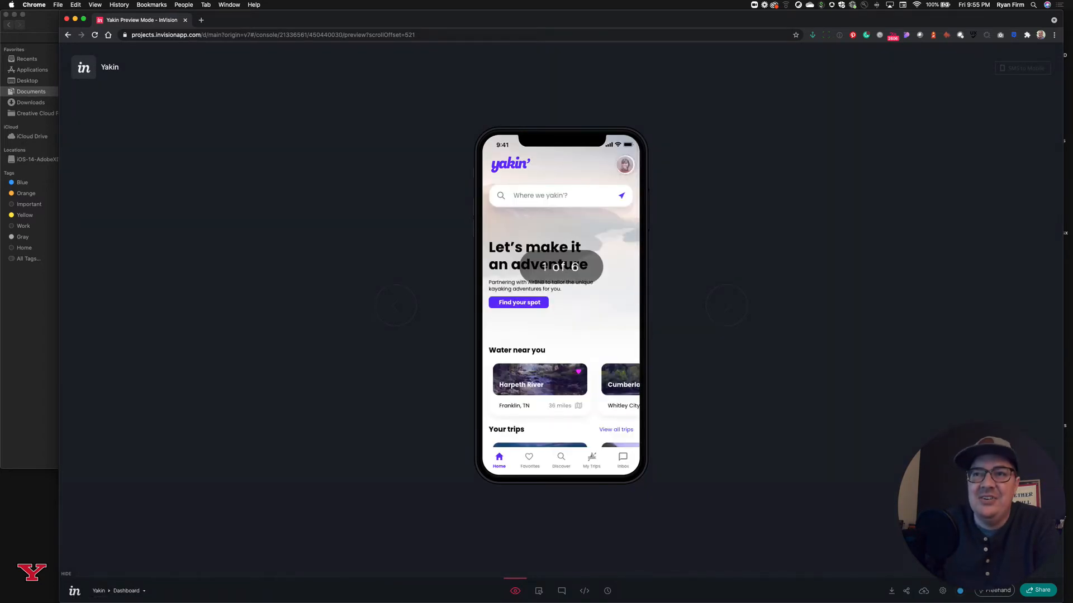
left_click(624, 164)
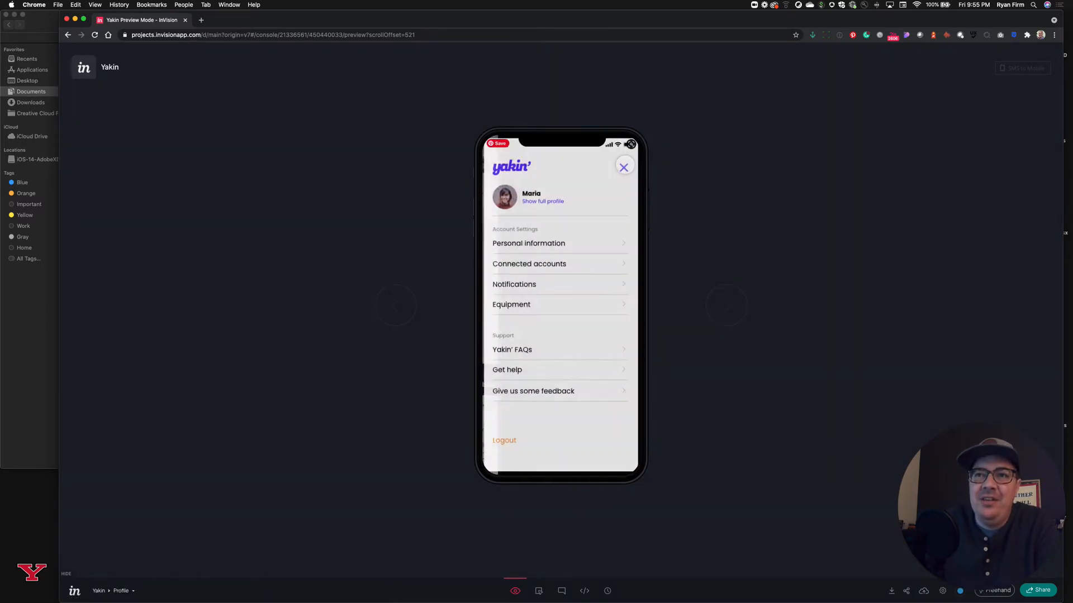
left_click(625, 164)
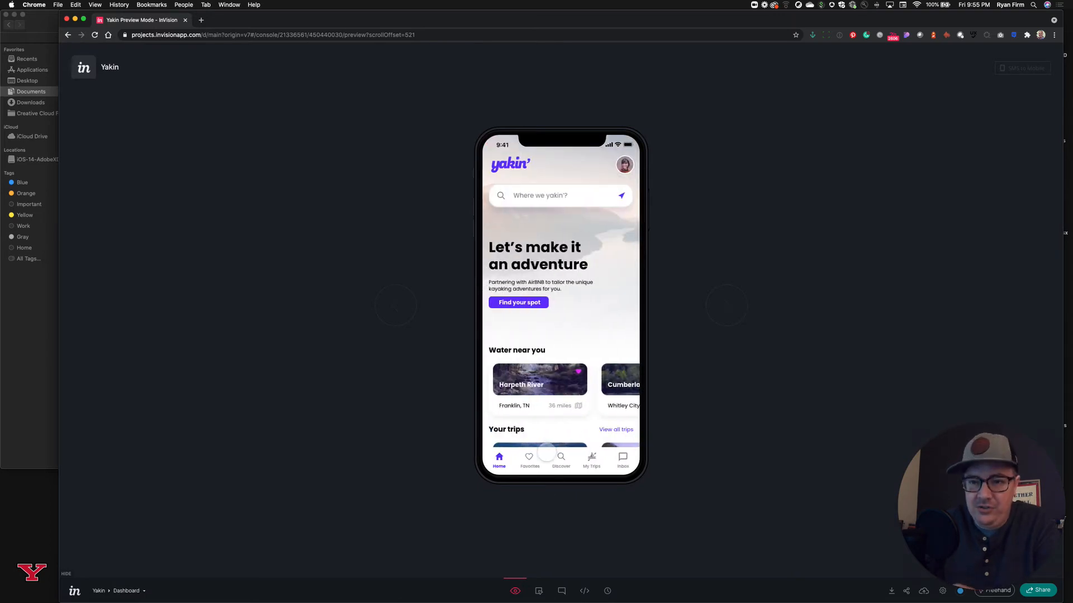
left_click(539, 590)
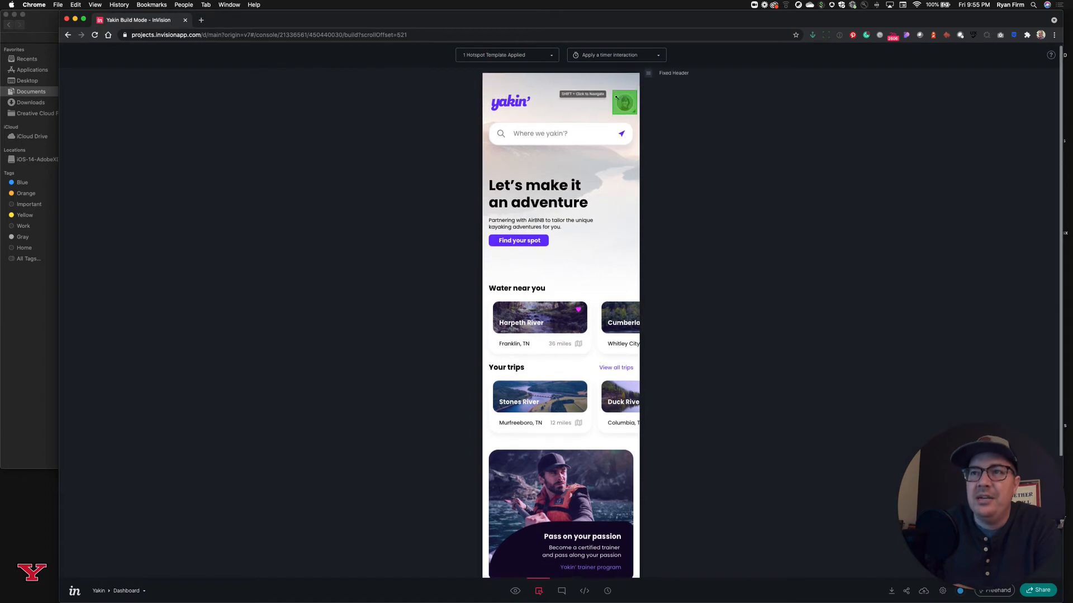
left_click(629, 113)
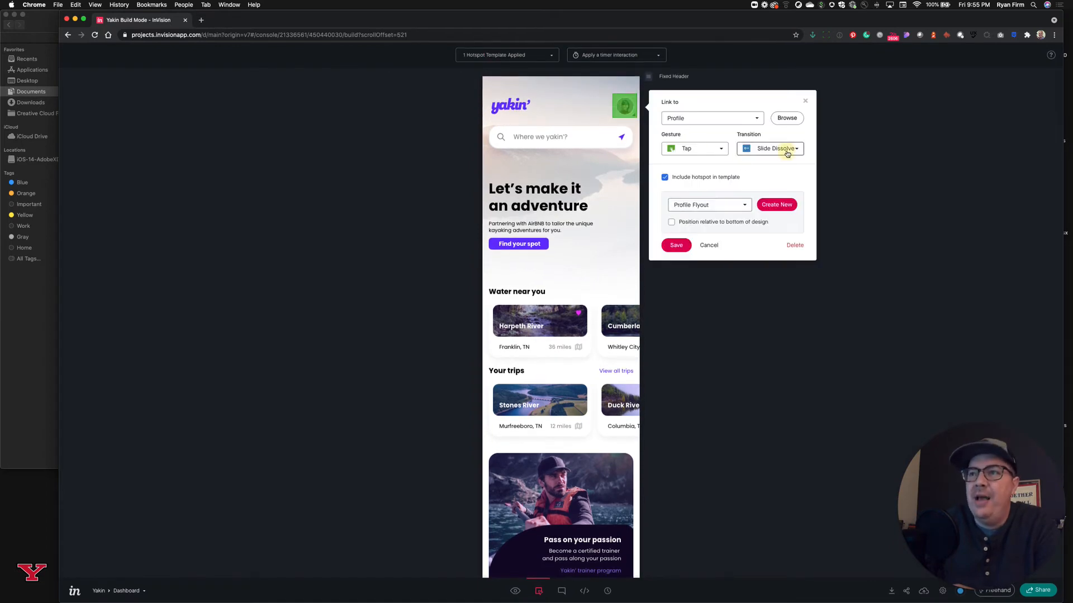
left_click(776, 149)
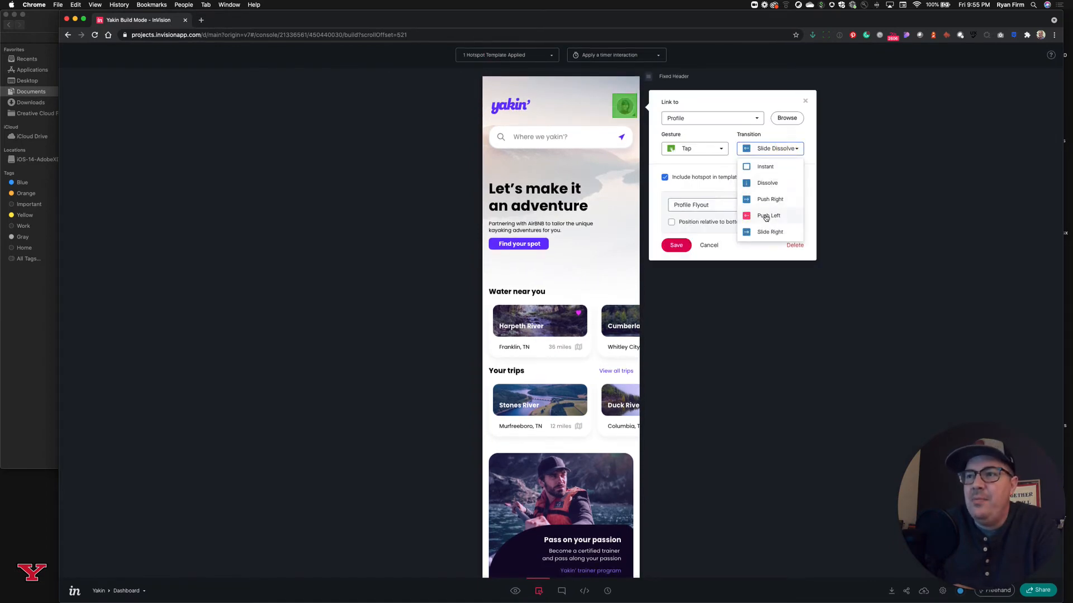
scroll(763, 234, "down", 2)
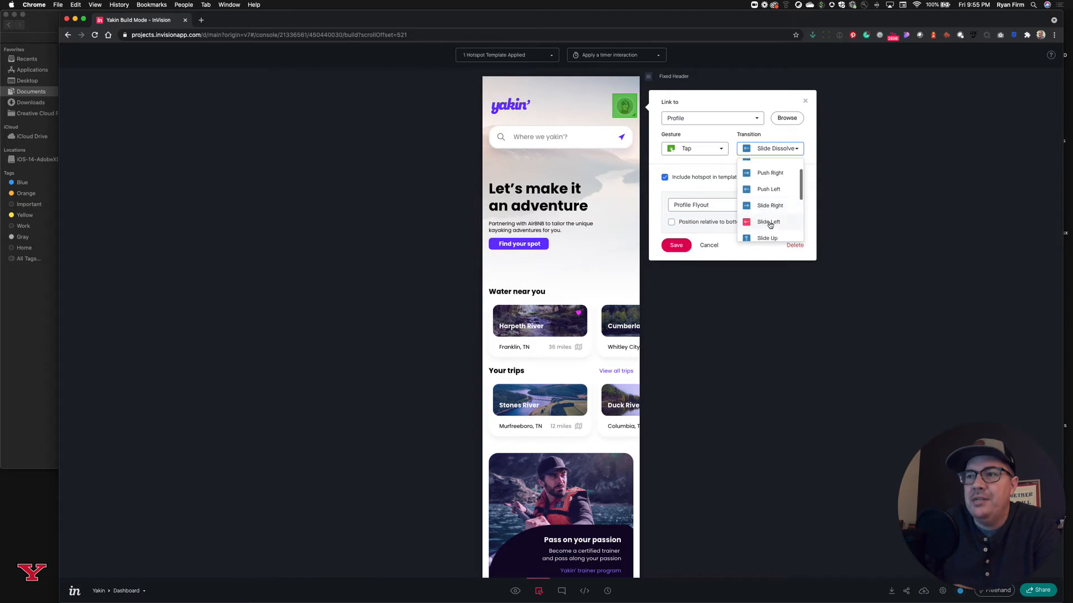
left_click(769, 223)
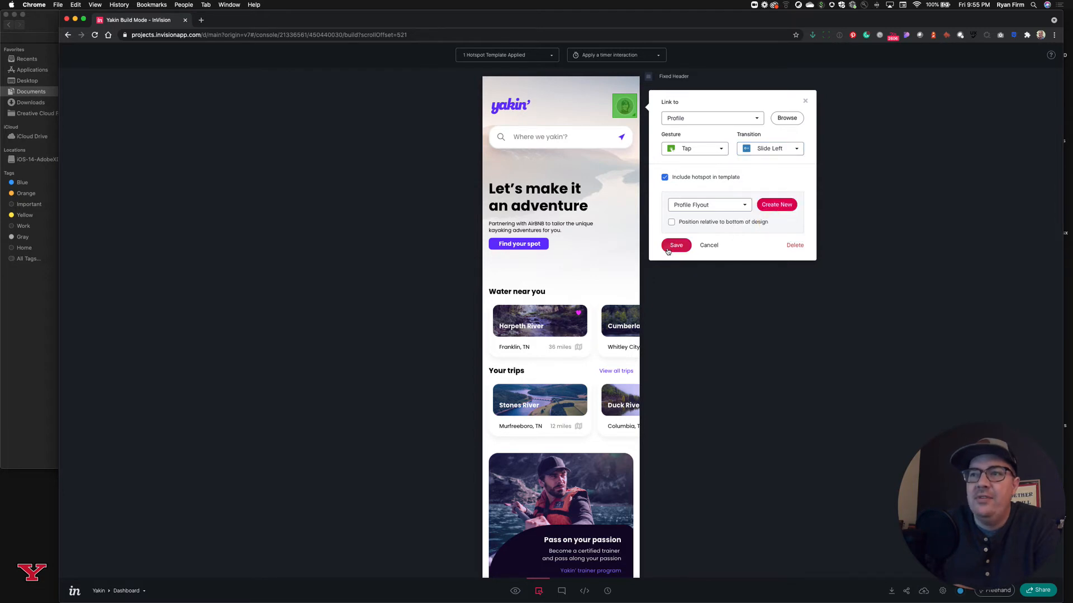
left_click(674, 246)
Preview the Dashboard, open and close the Profile screen repeatedly to check both slide transitions, and return to build mode.
left_click(515, 591)
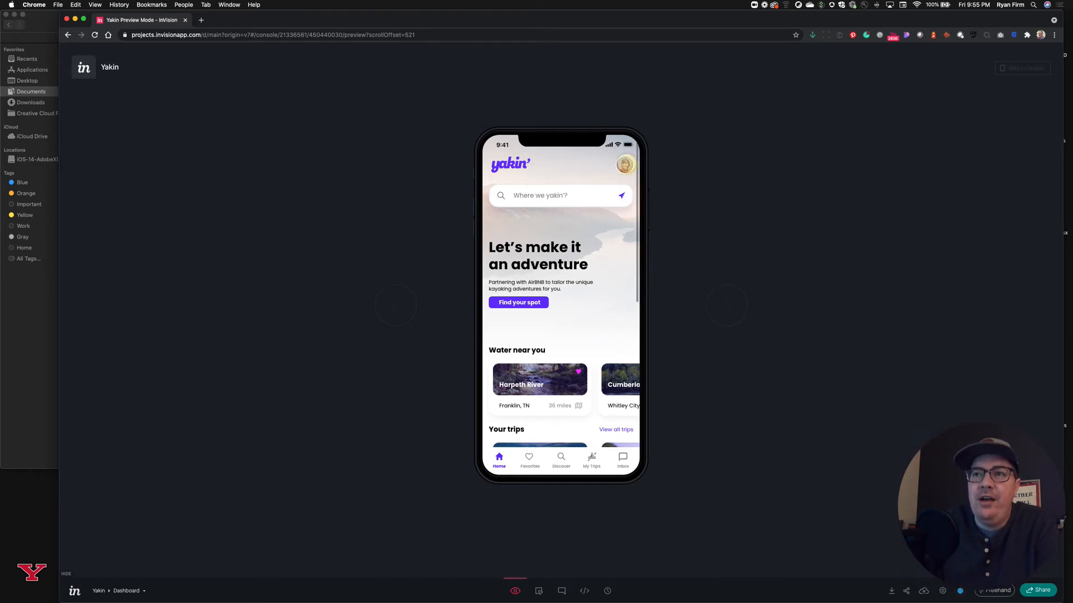
left_click(624, 165)
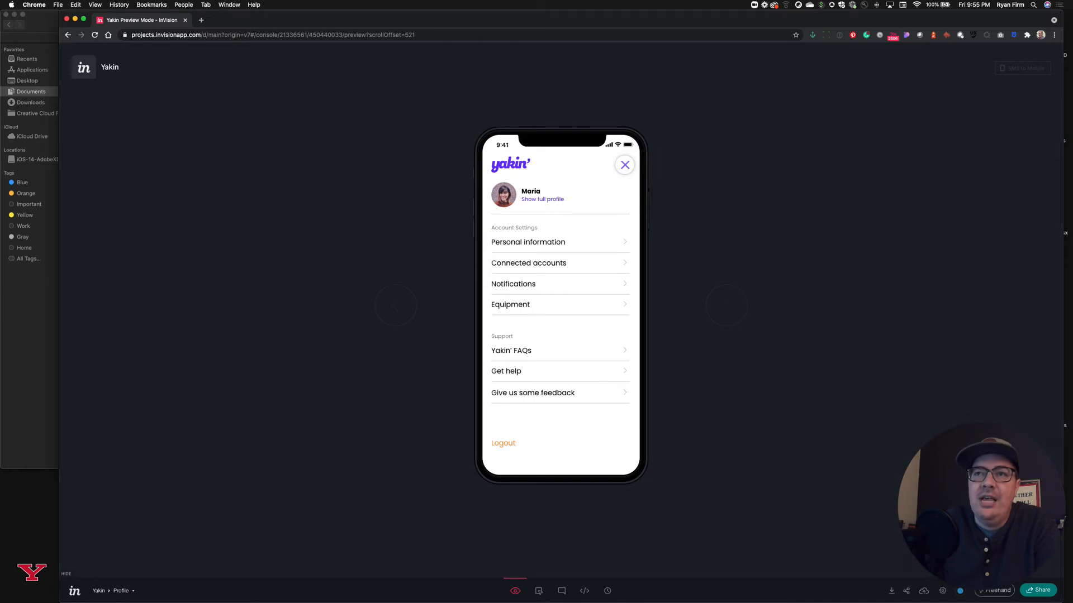
left_click(624, 165)
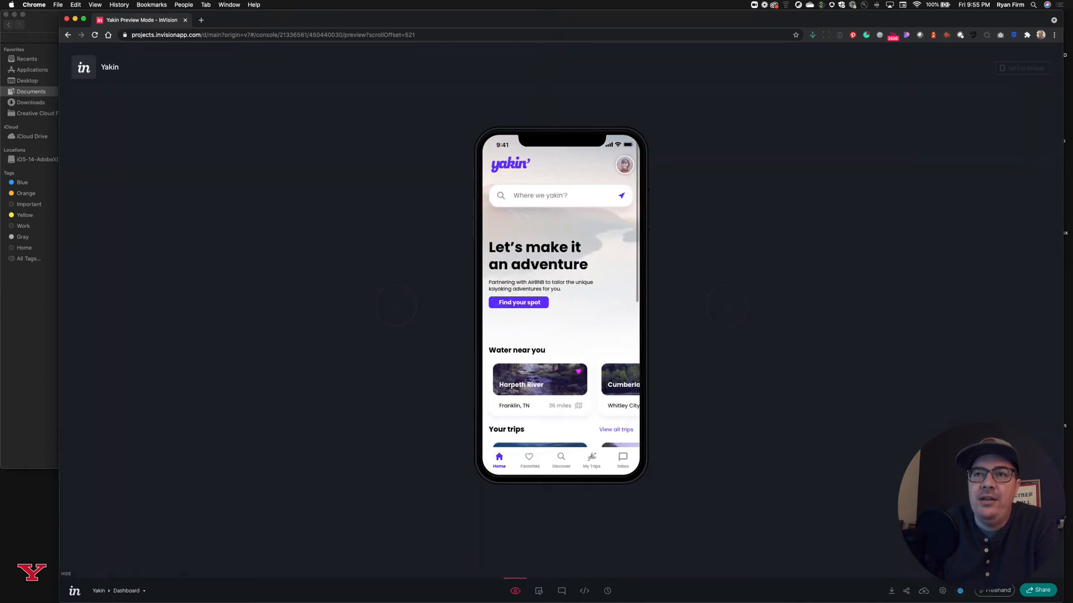
left_click(624, 165)
left_click(624, 165)
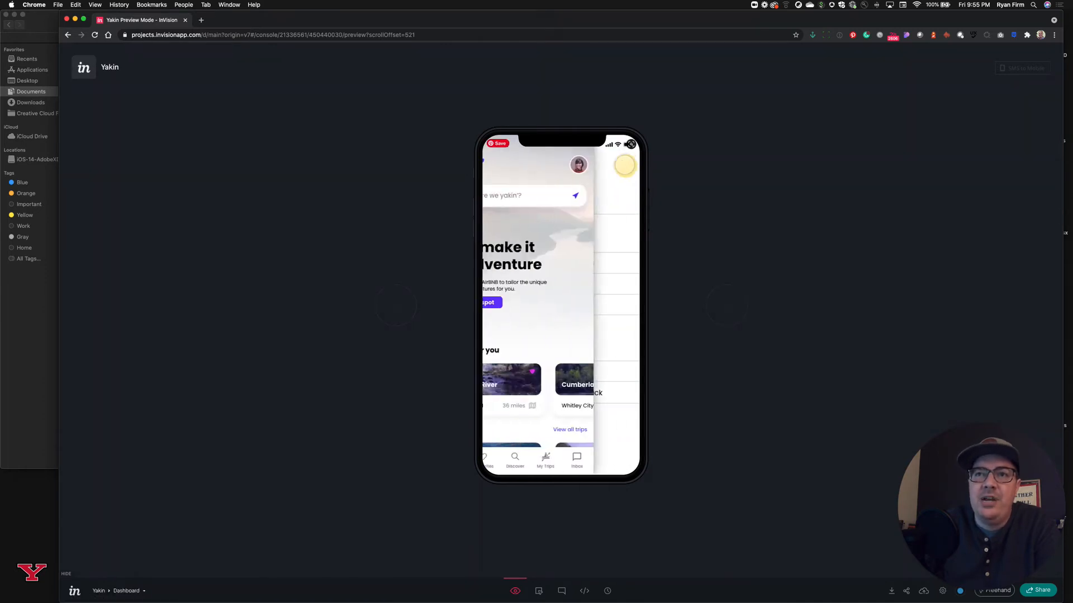
left_click(624, 165)
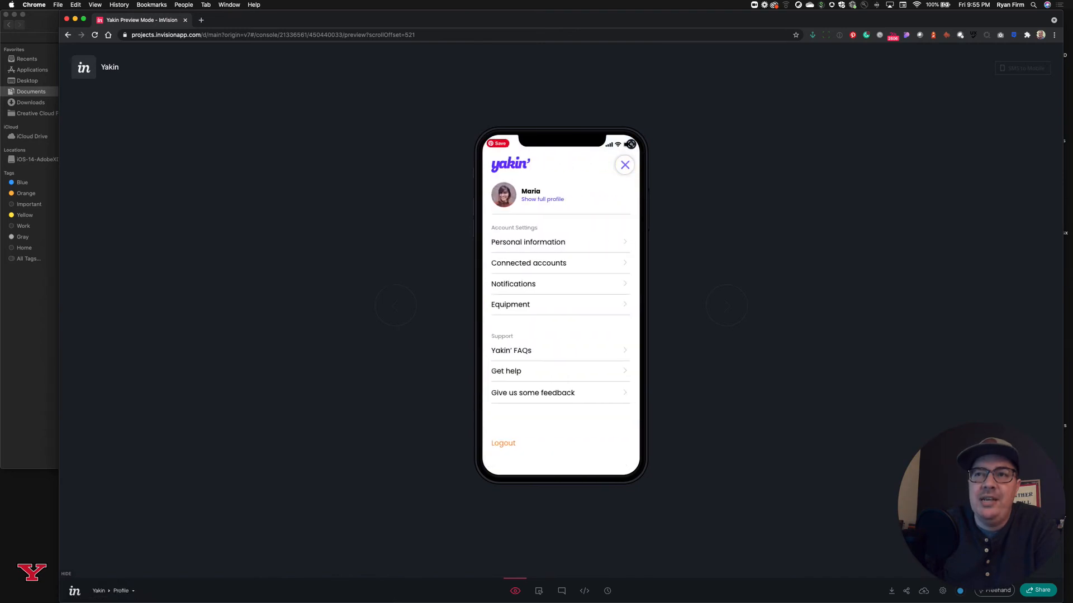
left_click(624, 164)
left_click(624, 165)
left_click(625, 165)
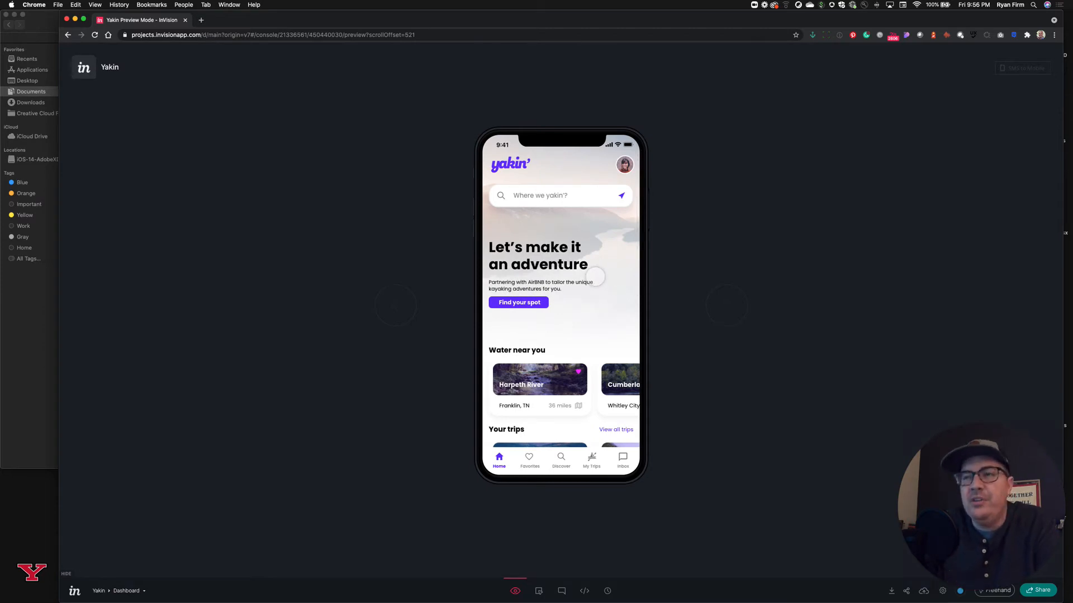
left_click(624, 164)
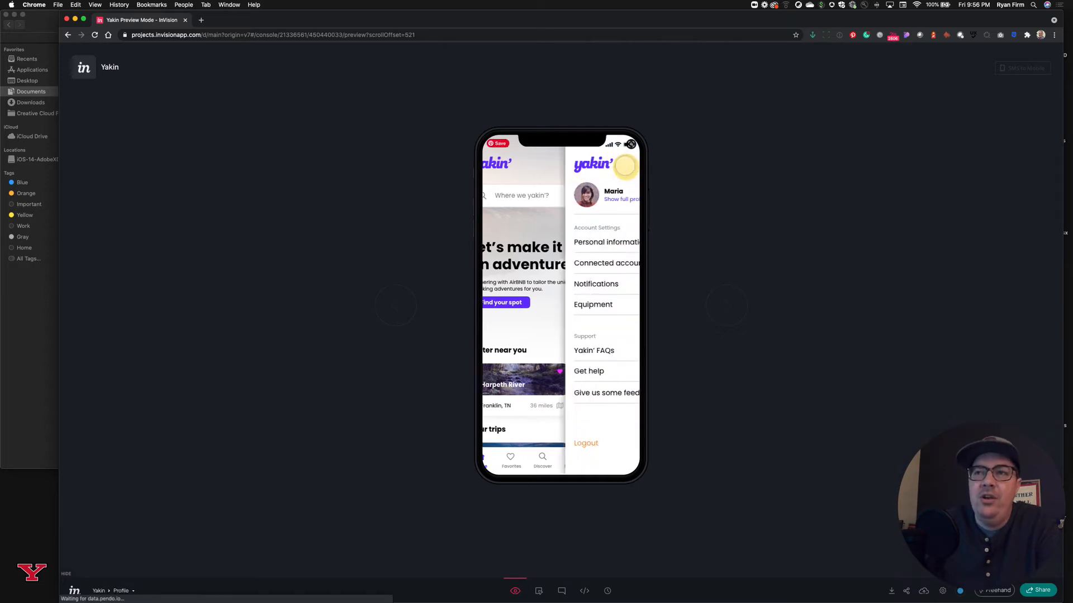
left_click(624, 164)
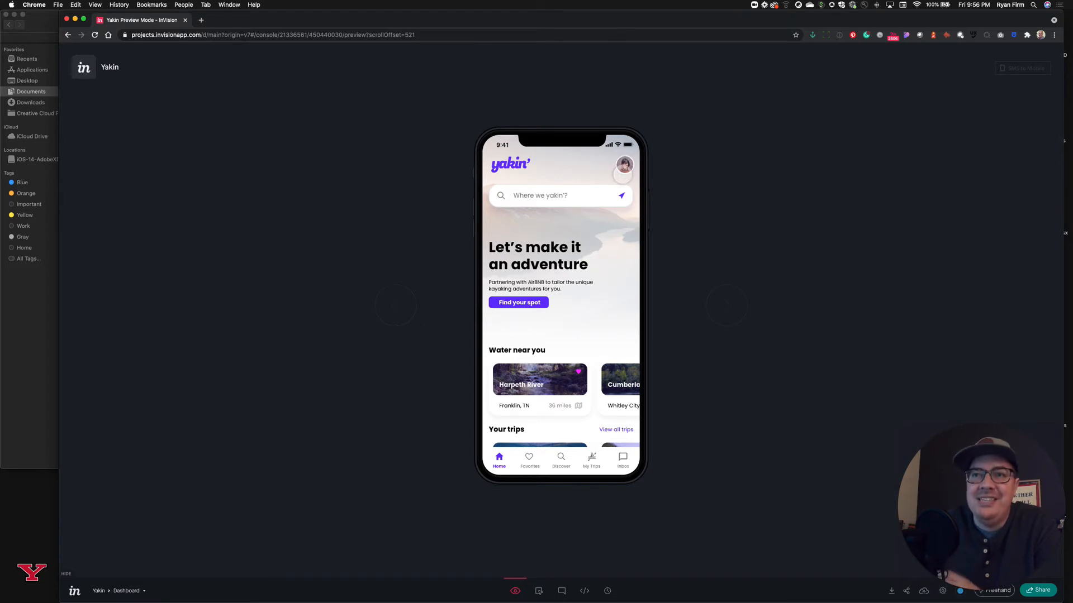
left_click(541, 590)
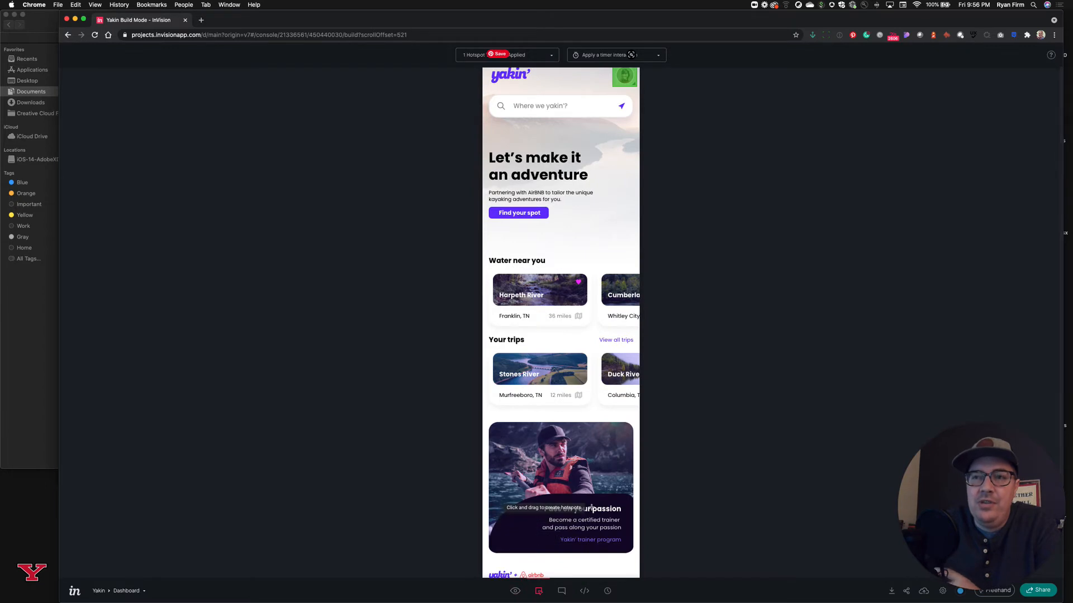
Draw a hotspot over the My Trips icon in the Dashboard footer and link it to the My Trips screen with a Dissolve transition.
scroll(591, 507, "down", 5)
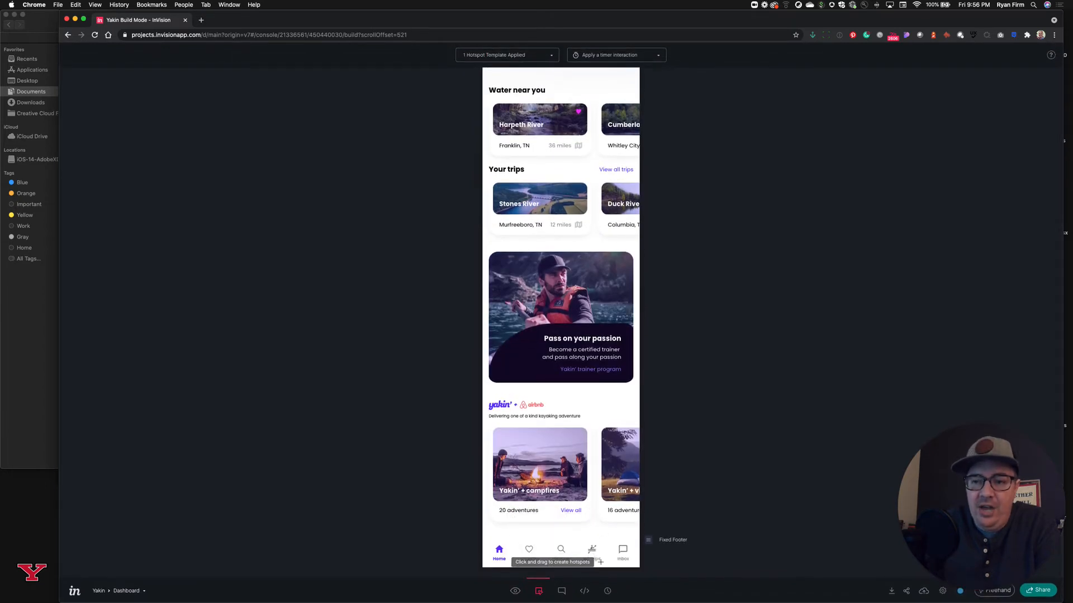
left_click_drag(606, 566, 581, 543)
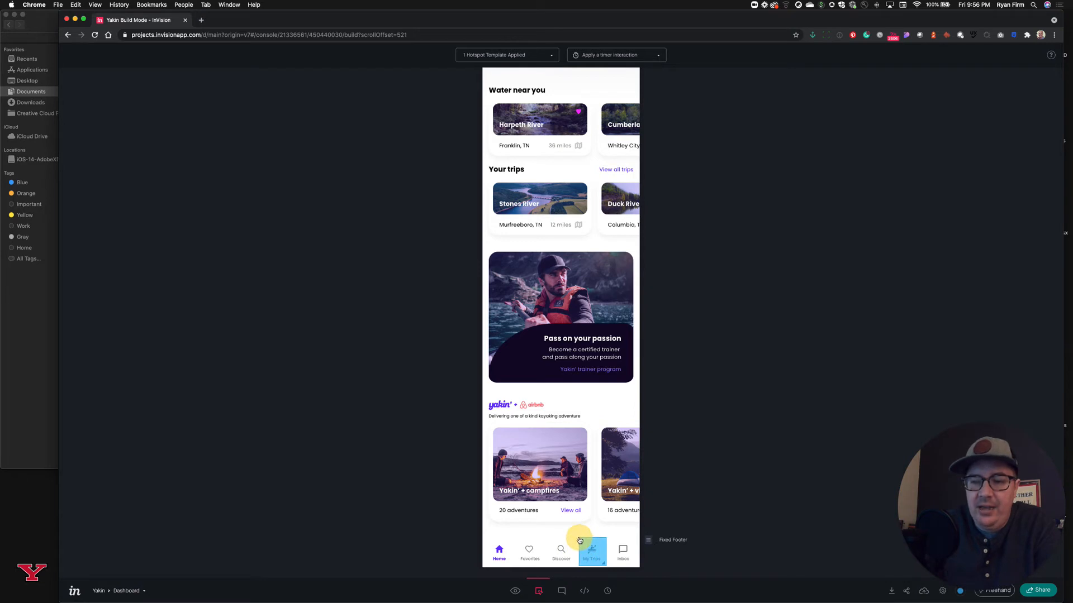
left_click_drag(580, 540, 579, 541)
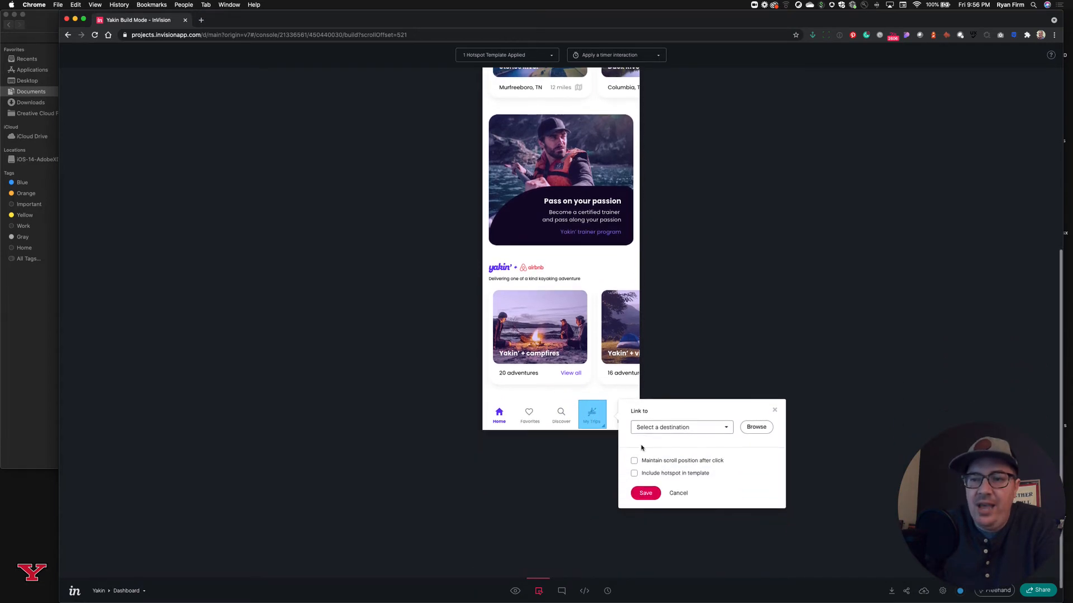
left_click(703, 431)
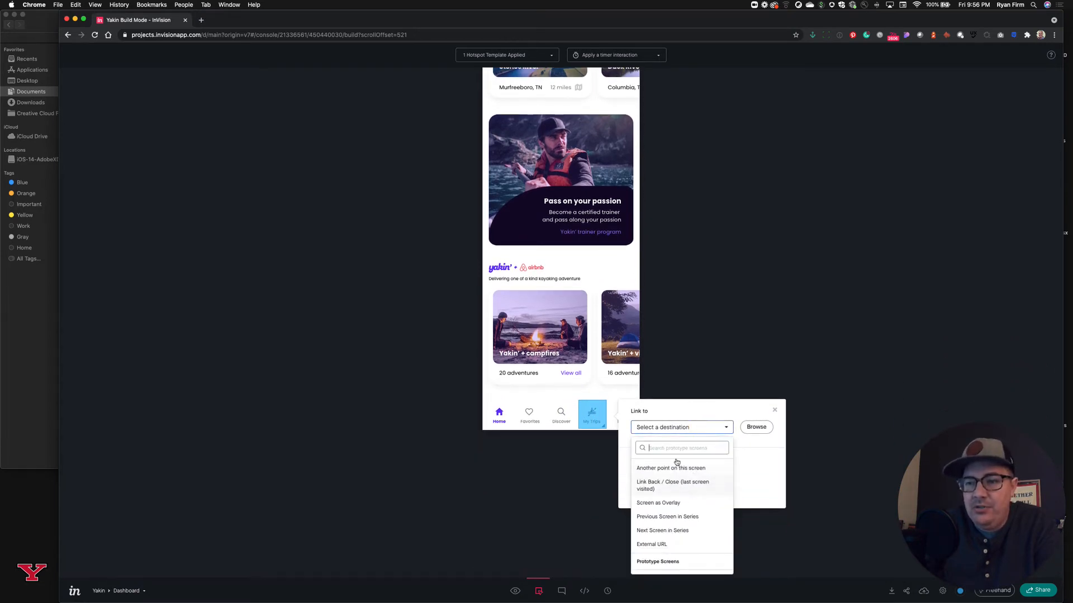
scroll(668, 464, "down", 5)
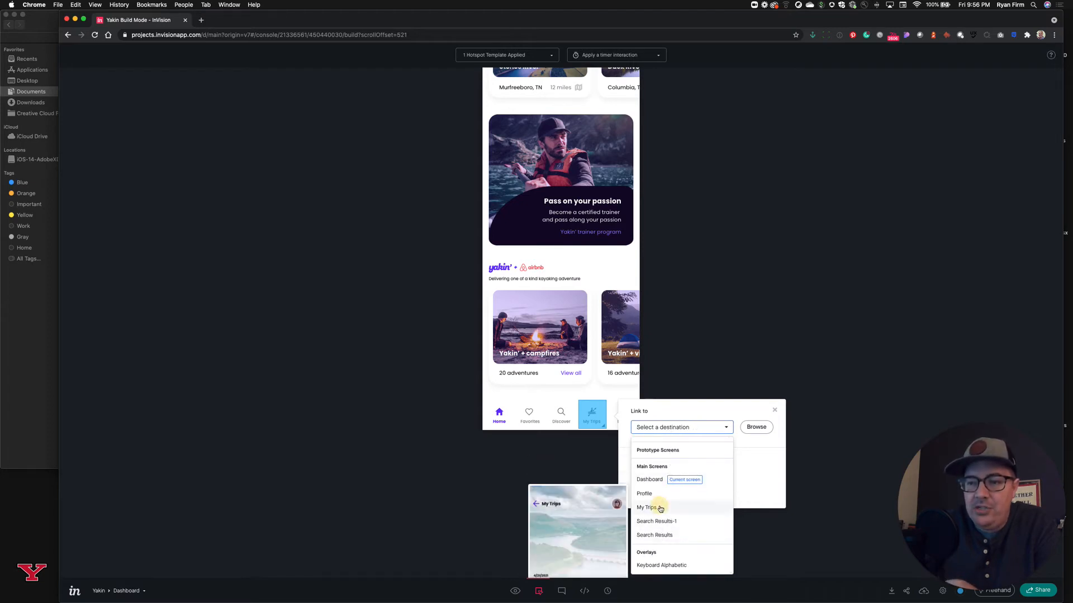
left_click(651, 506)
left_click(757, 460)
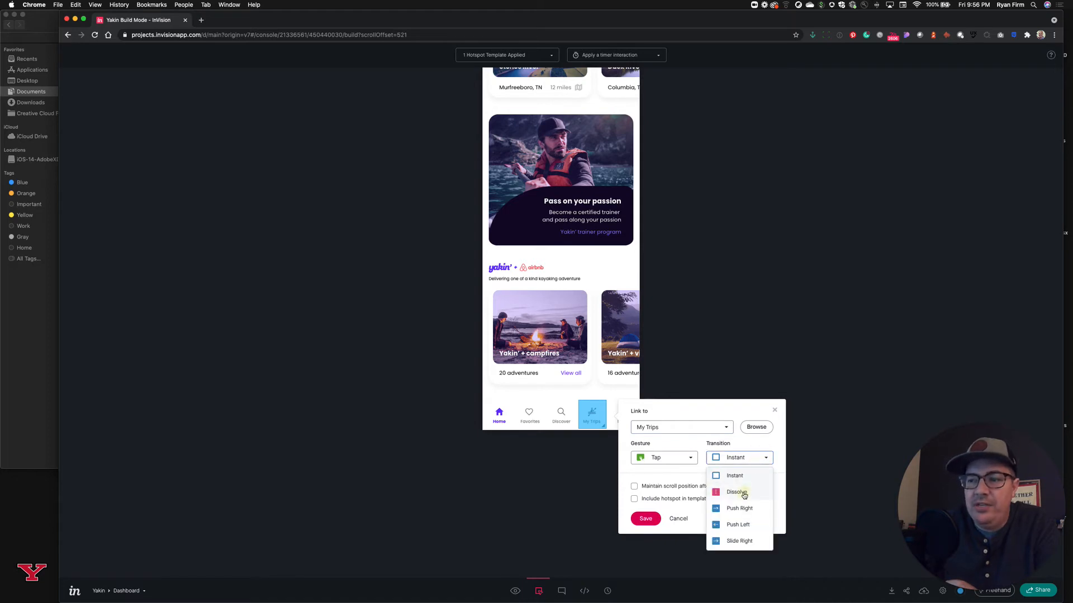
left_click(737, 492)
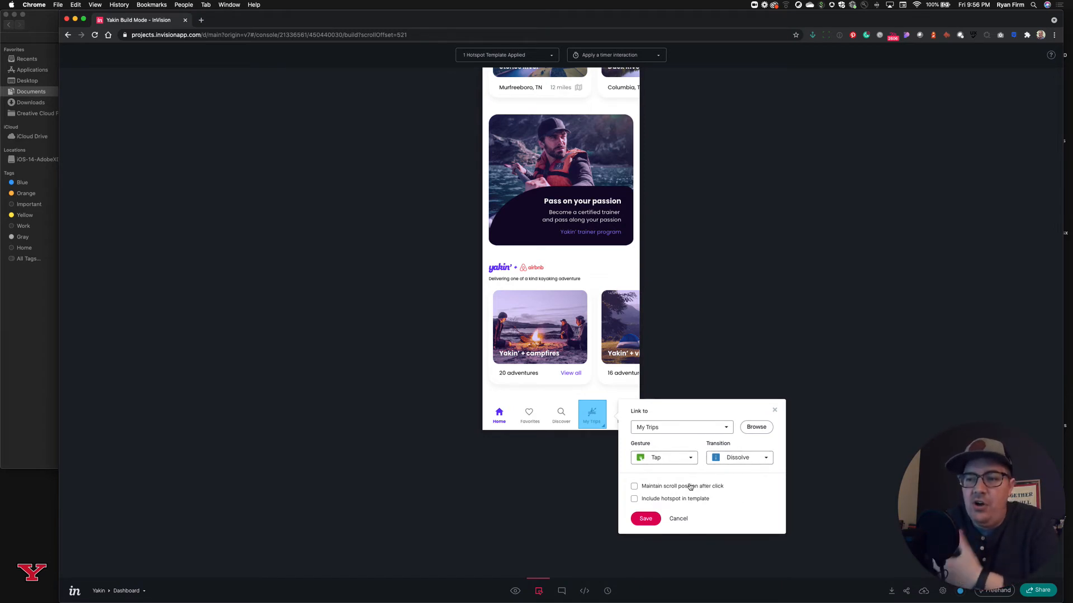
Include the My Trips footer hotspot in a new template named Bottom Navigation and save the hotspot.
left_click(663, 502)
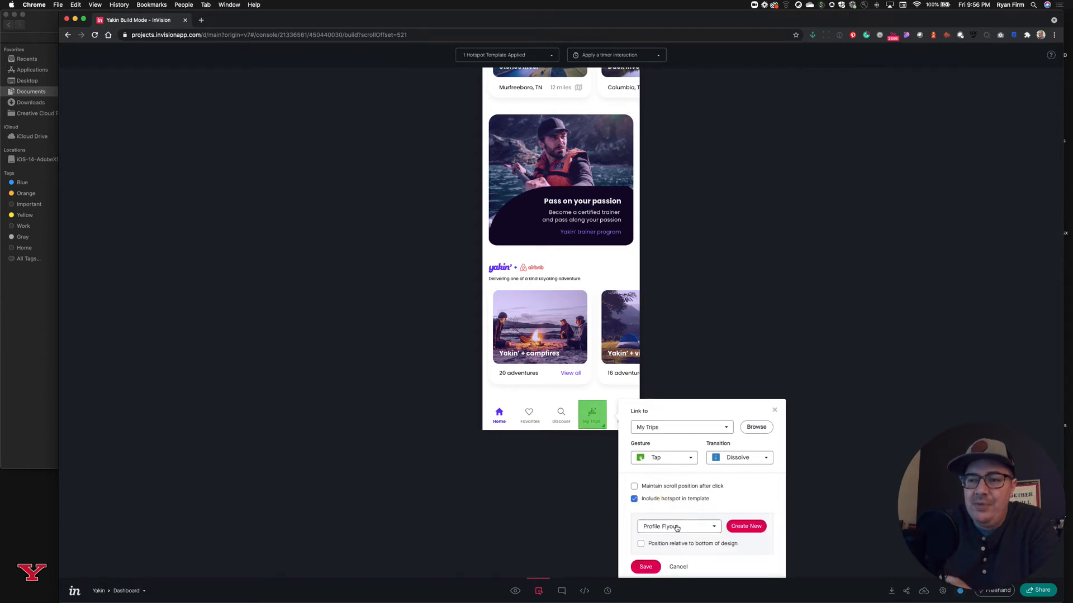
left_click(747, 526)
left_click(669, 546)
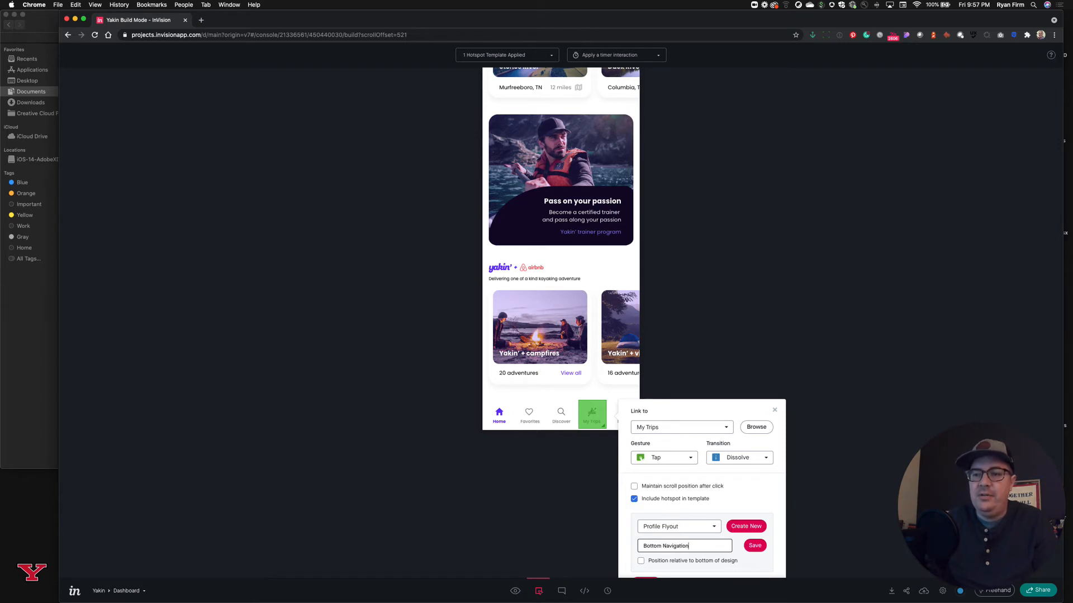
key("Return")
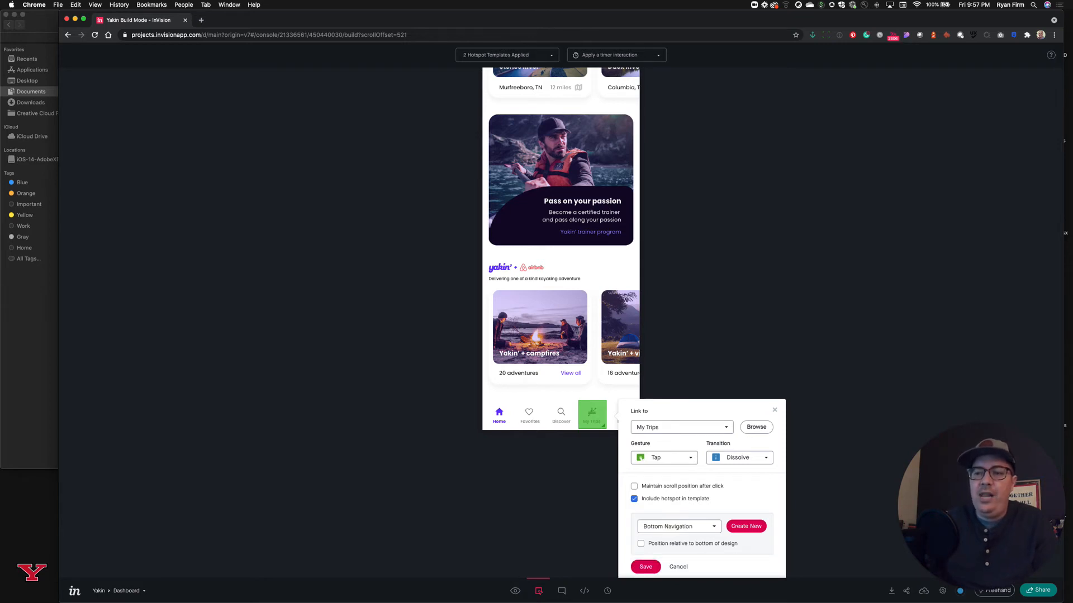
left_click(646, 568)
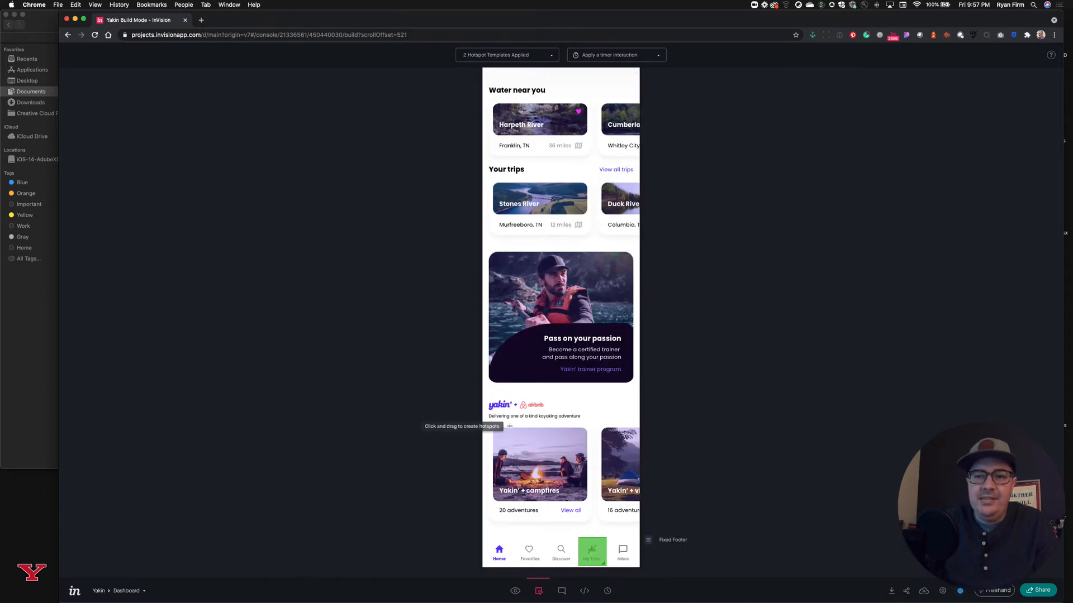
Draw a hotspot over the Home icon in the Dashboard footer and link it to the Dashboard with a Dissolve transition.
left_click_drag(511, 541, 486, 568)
scroll(496, 550, "down", 5)
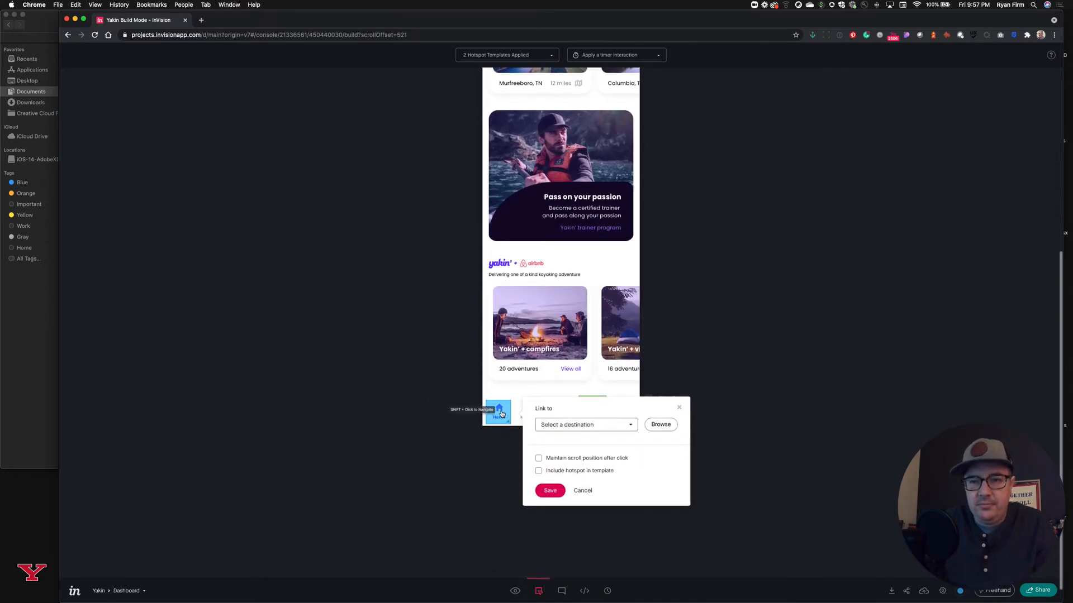
left_click(633, 427)
scroll(589, 497, "down", 1)
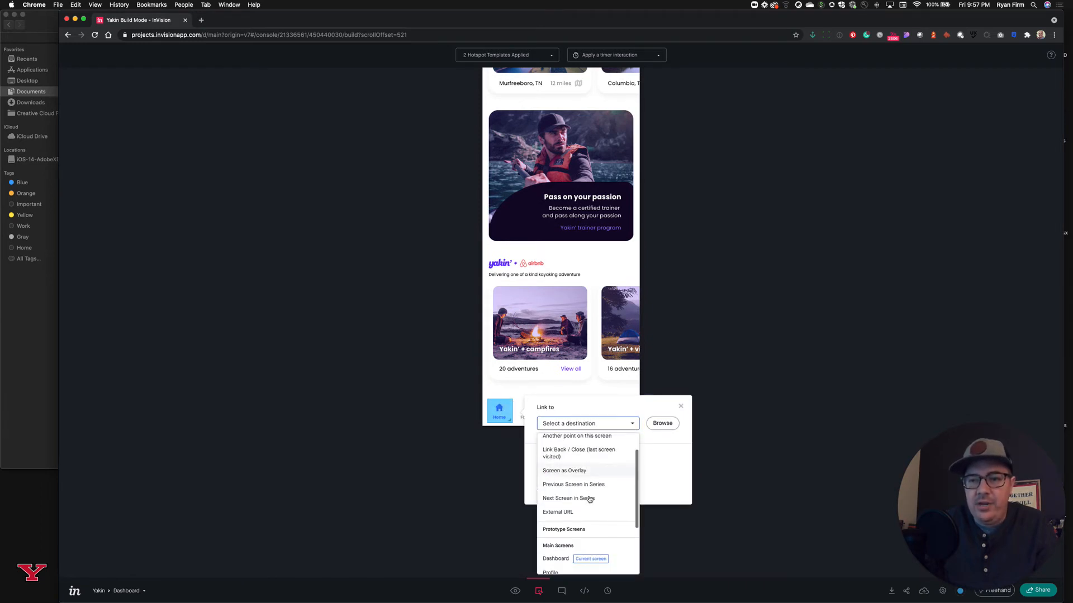
scroll(590, 499, "down", 3)
left_click(557, 490)
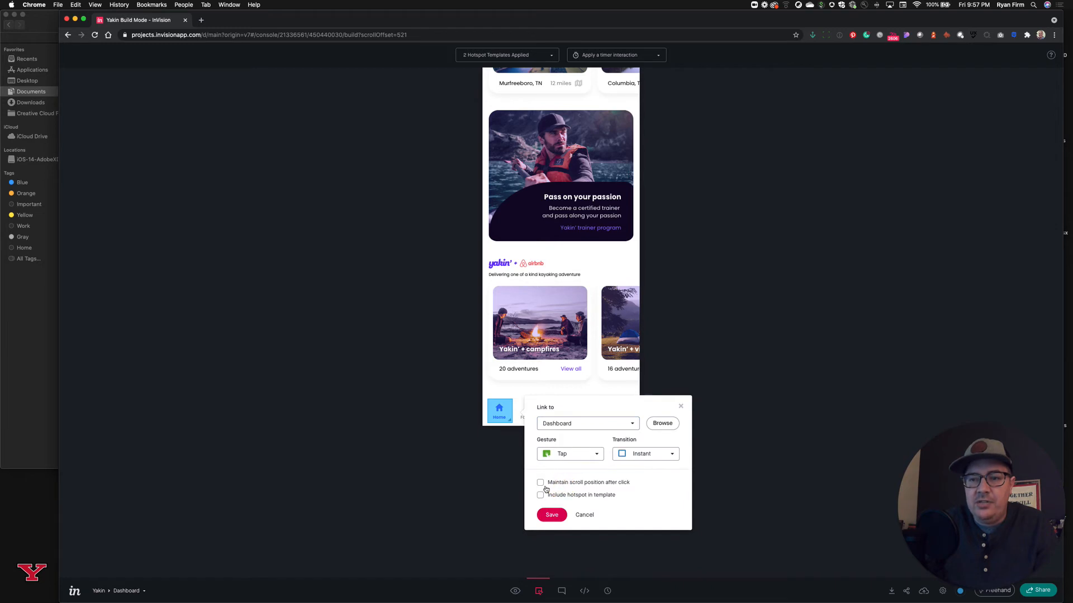
left_click(651, 458)
left_click(643, 488)
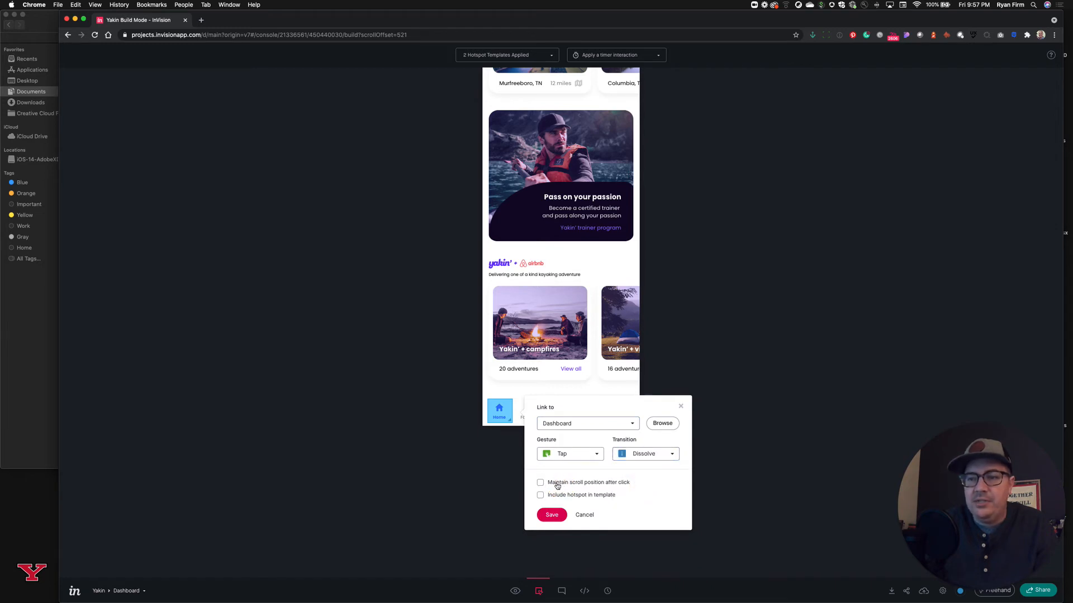
left_click(557, 485)
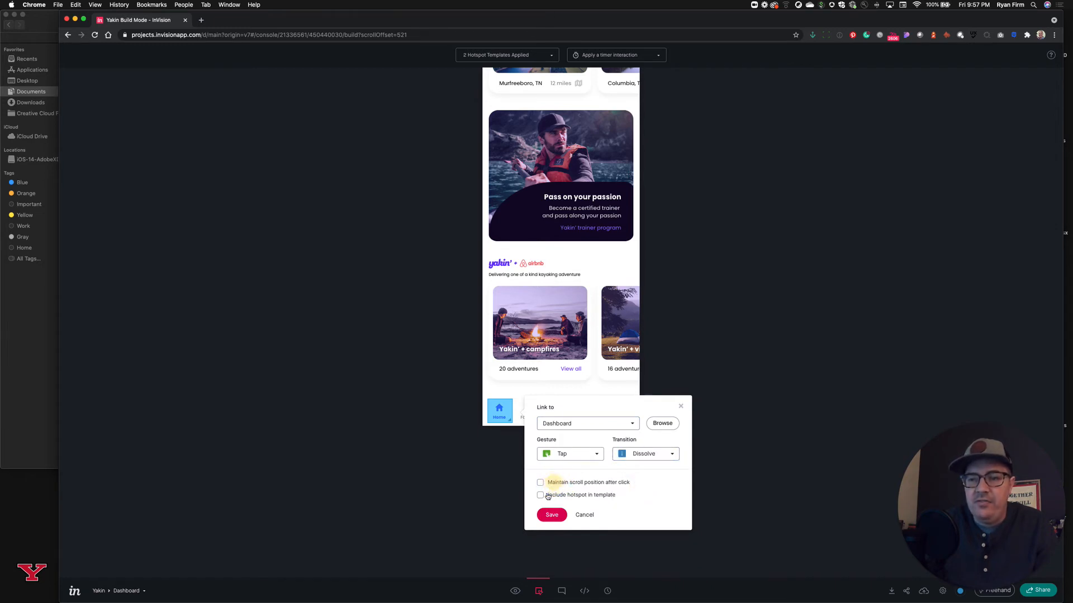
Include the Home footer hotspot in the Bottom Navigation template and save the hotspot.
left_click(547, 496)
left_click(609, 524)
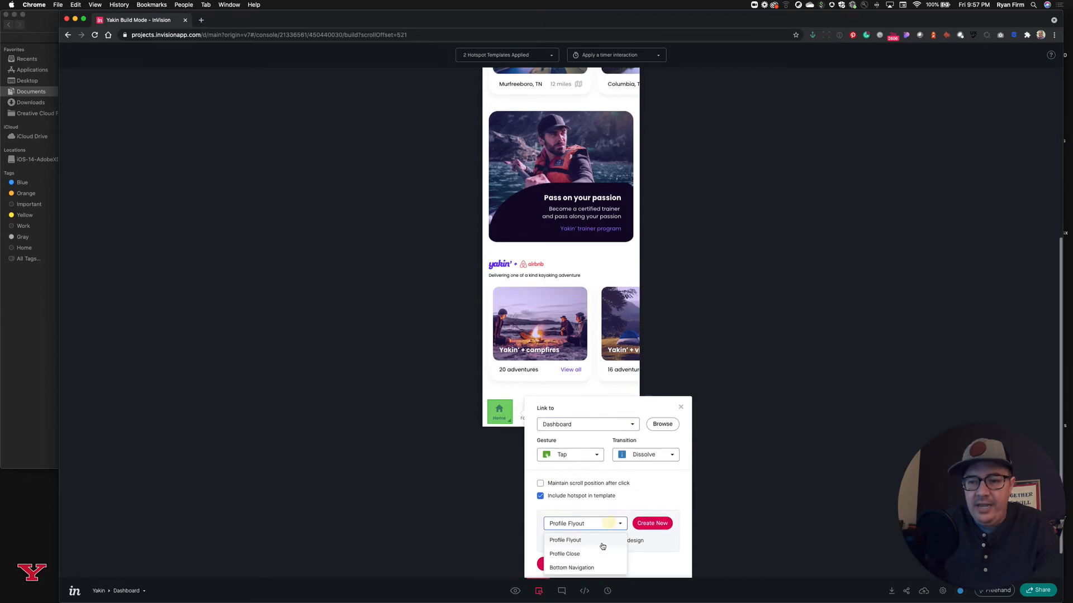
scroll(584, 553, "down", 1)
left_click(581, 537)
left_click(548, 531)
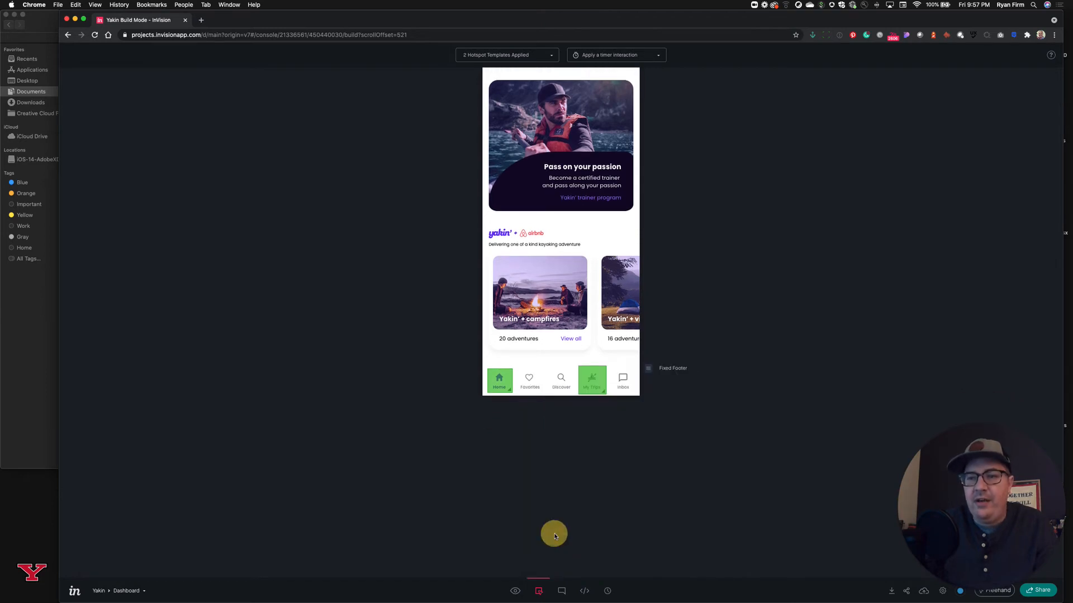
Preview the Dashboard and test opening the My Trips screen from the footer.
scroll(564, 514, "up", 5)
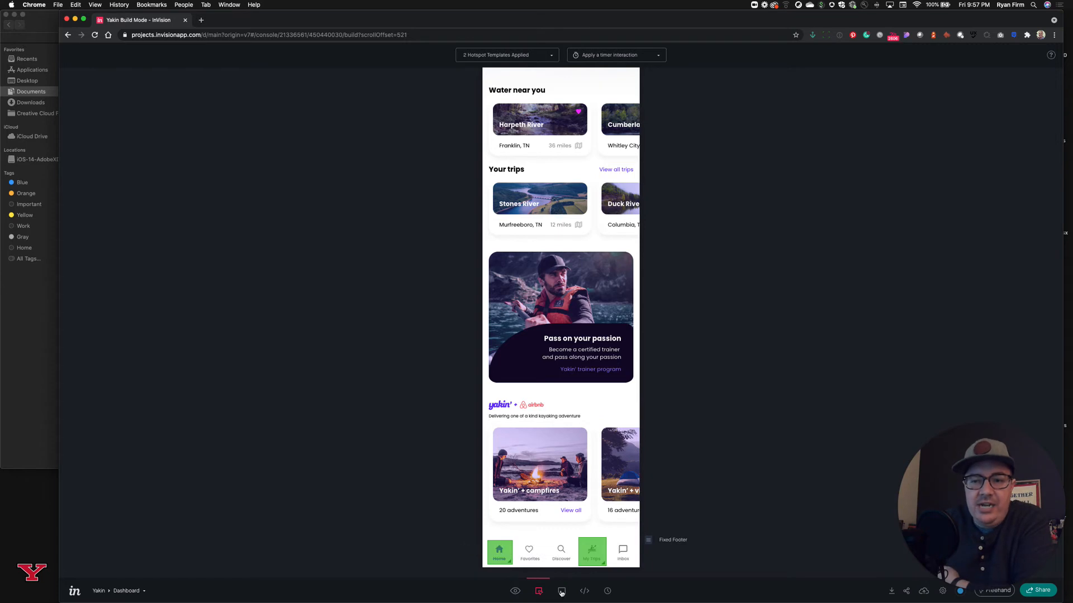
left_click(515, 592)
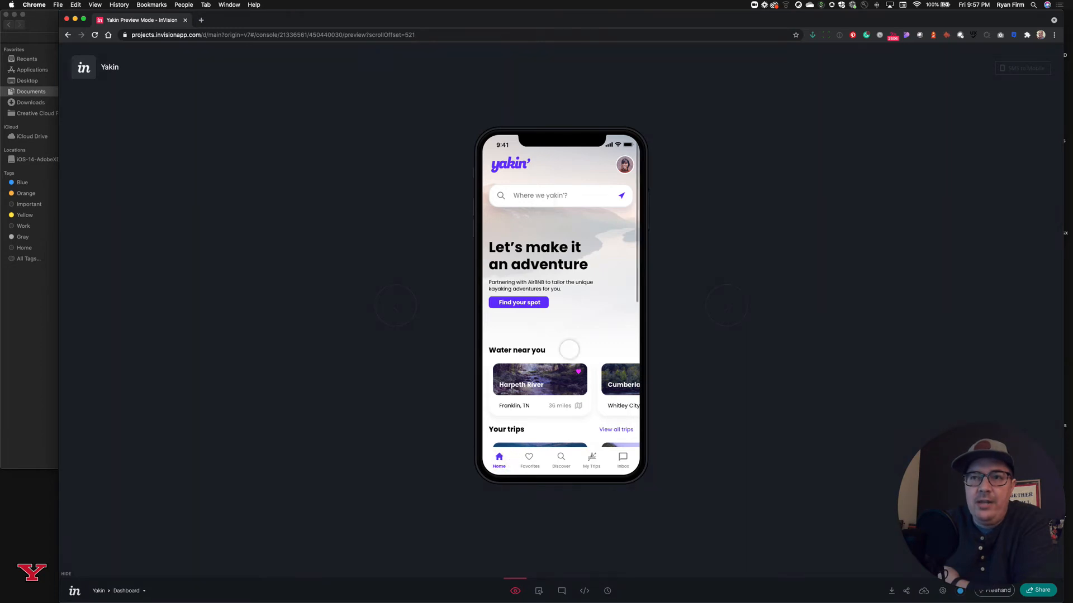
left_click(592, 459)
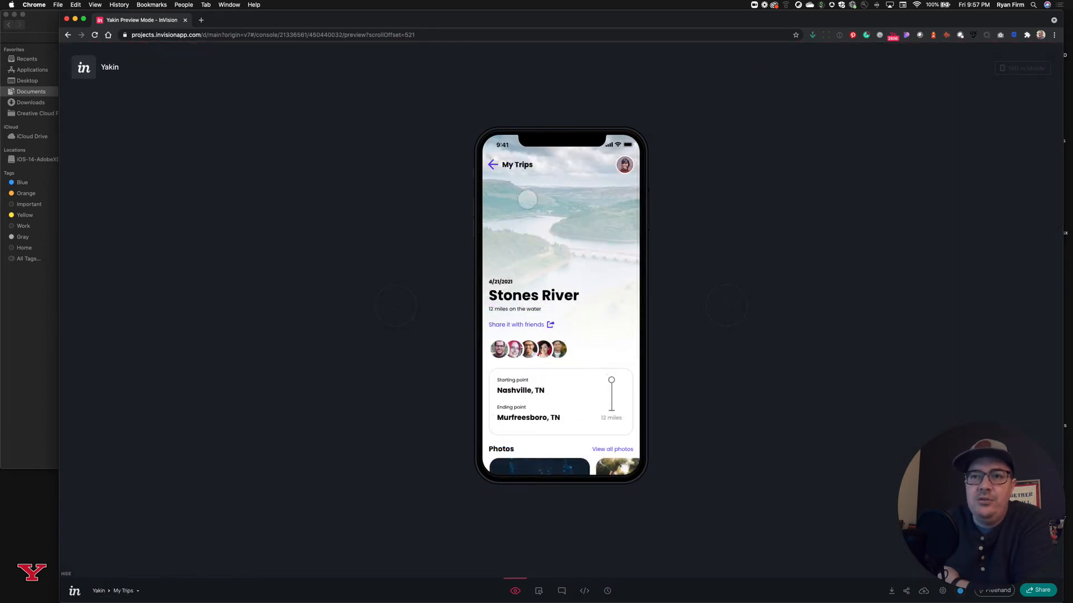
In build mode, add a hotspot over the My Trips back arrow, linked to Link Back / Close with a Slide Right transition, and save it.
left_click(538, 591)
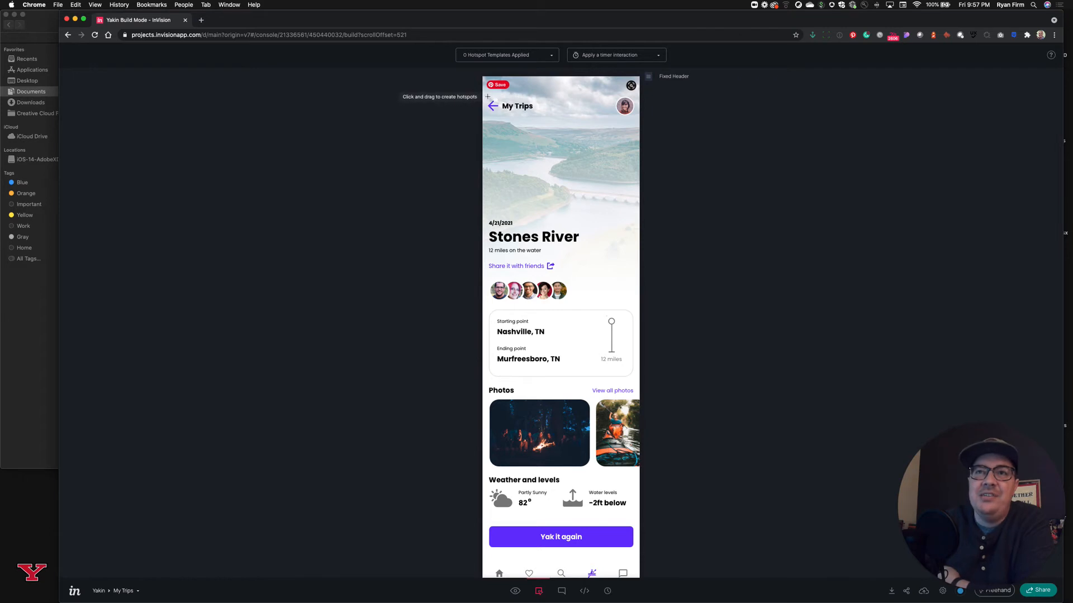
left_click_drag(486, 97, 507, 118)
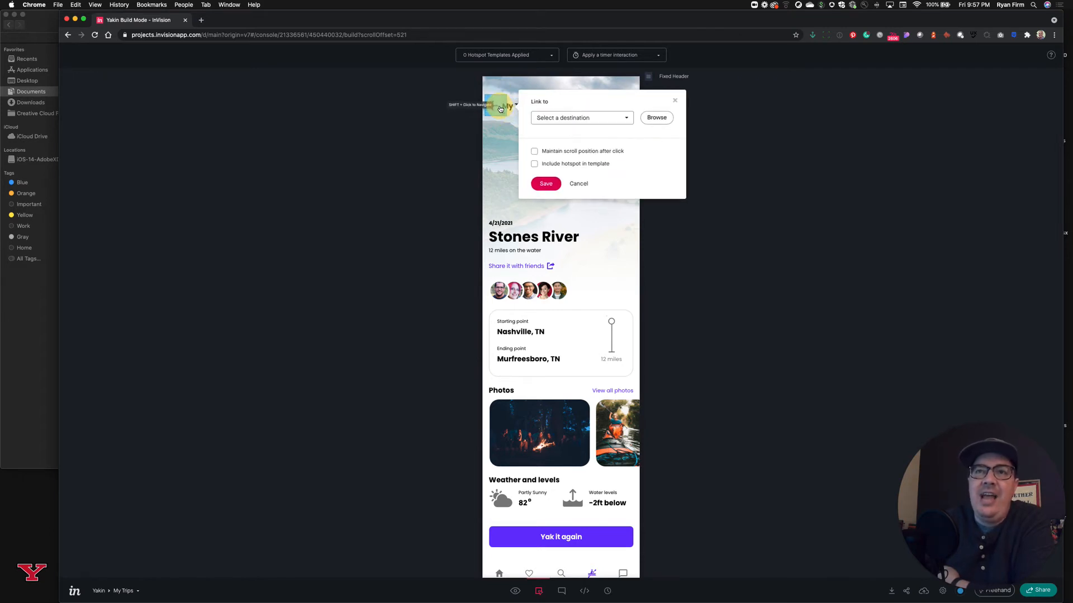
left_click(583, 119)
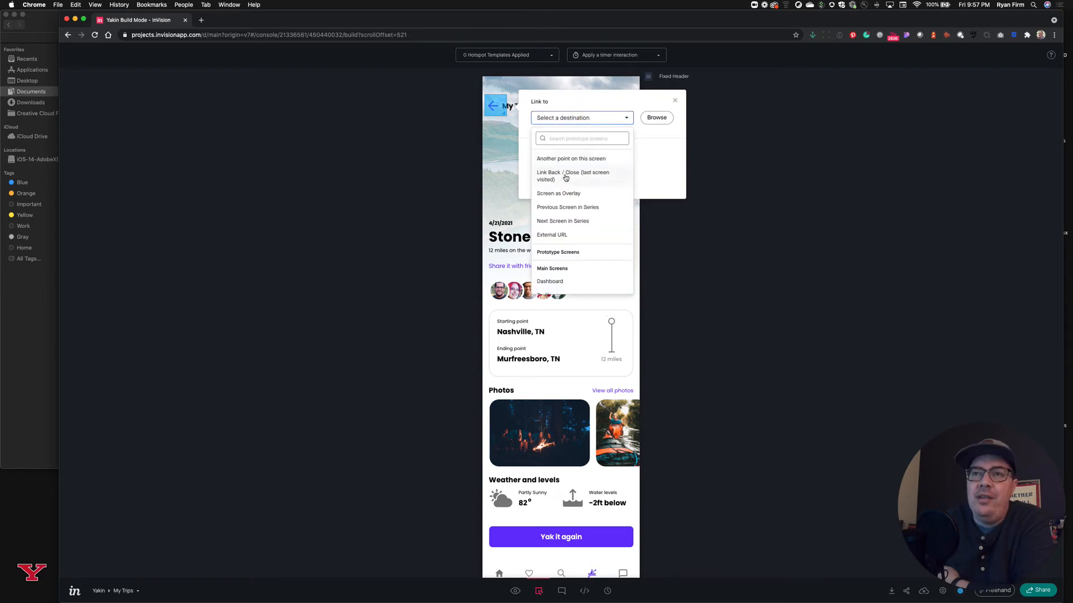
left_click(565, 178)
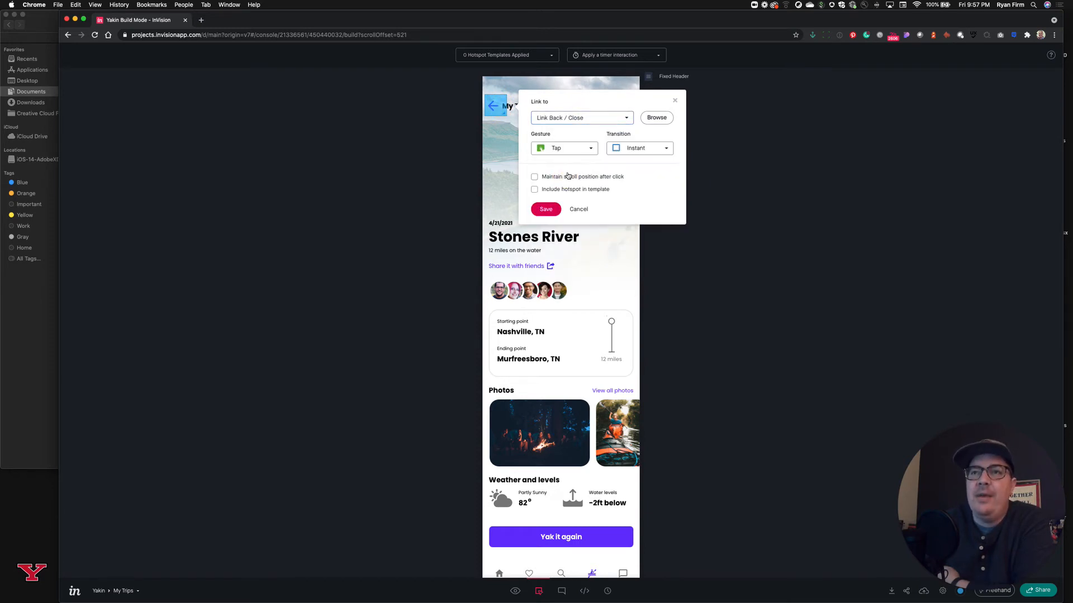
left_click(633, 150)
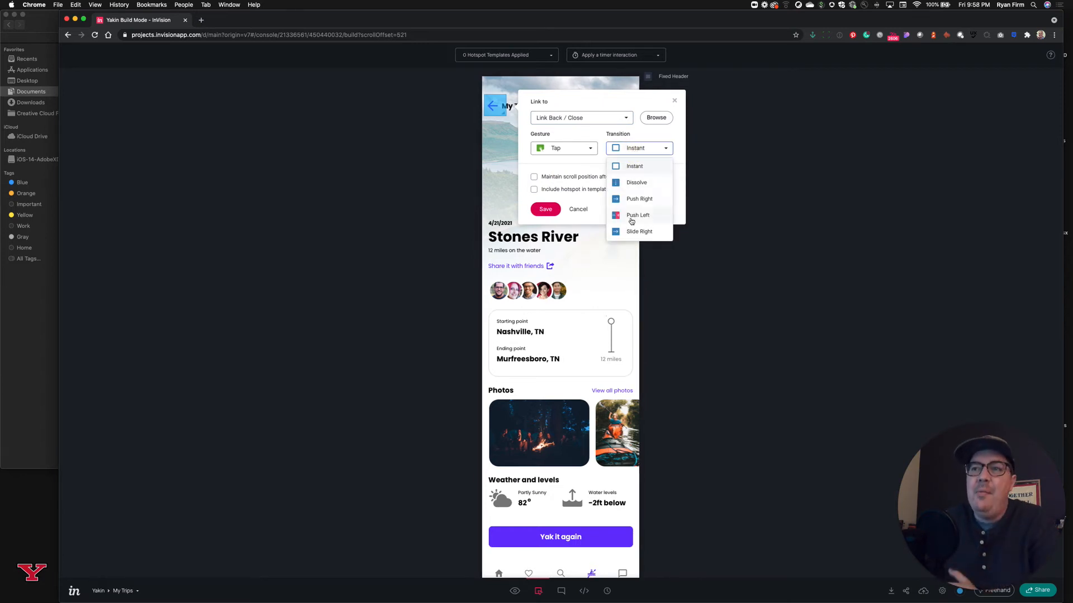
scroll(631, 221, "down", 1)
scroll(630, 226, "down", 1)
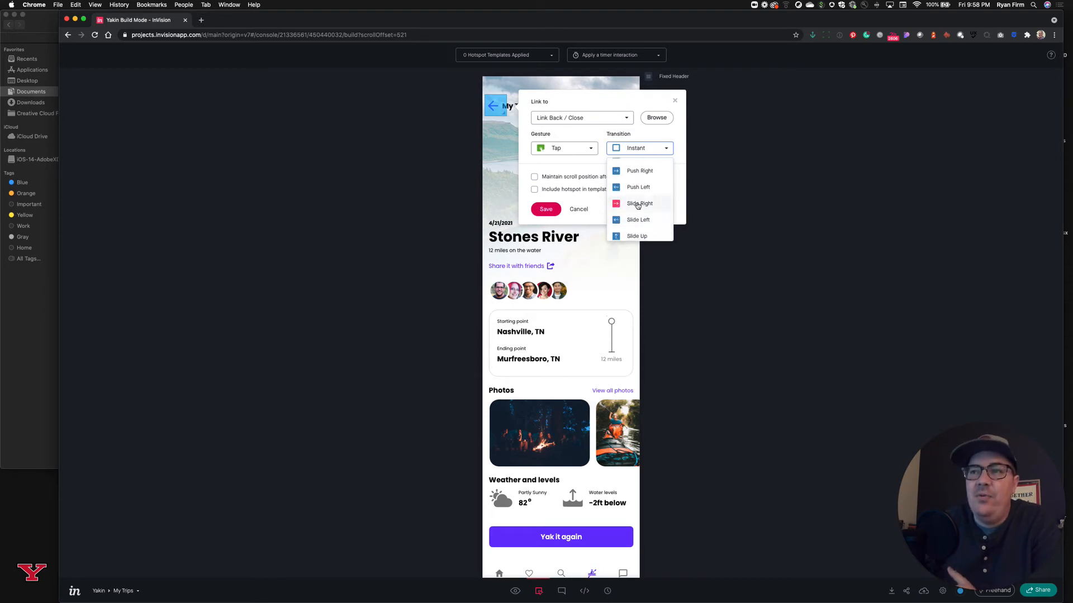
left_click(639, 204)
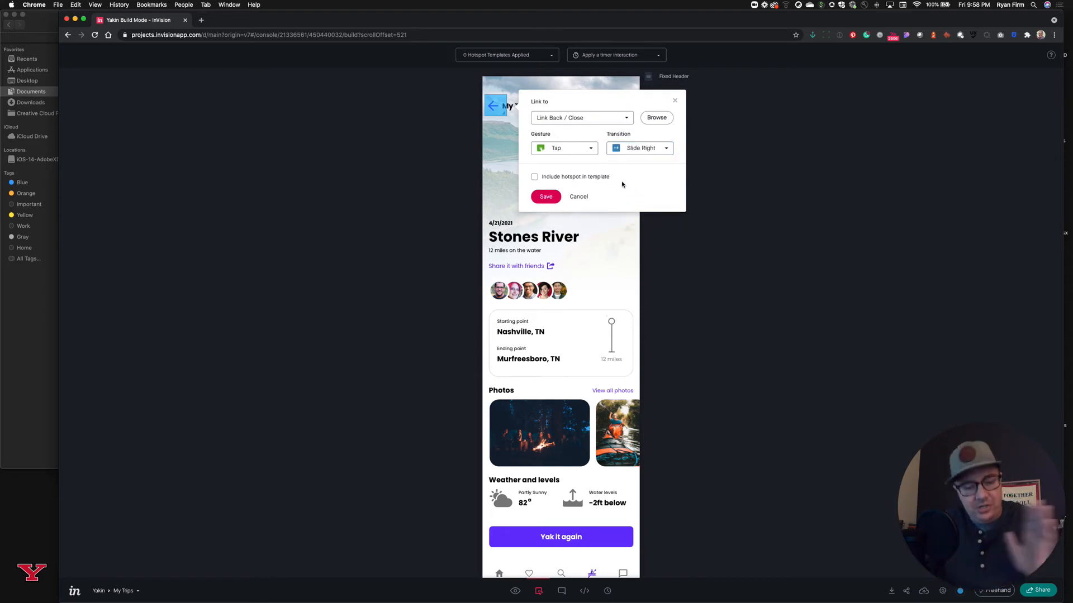
left_click(546, 197)
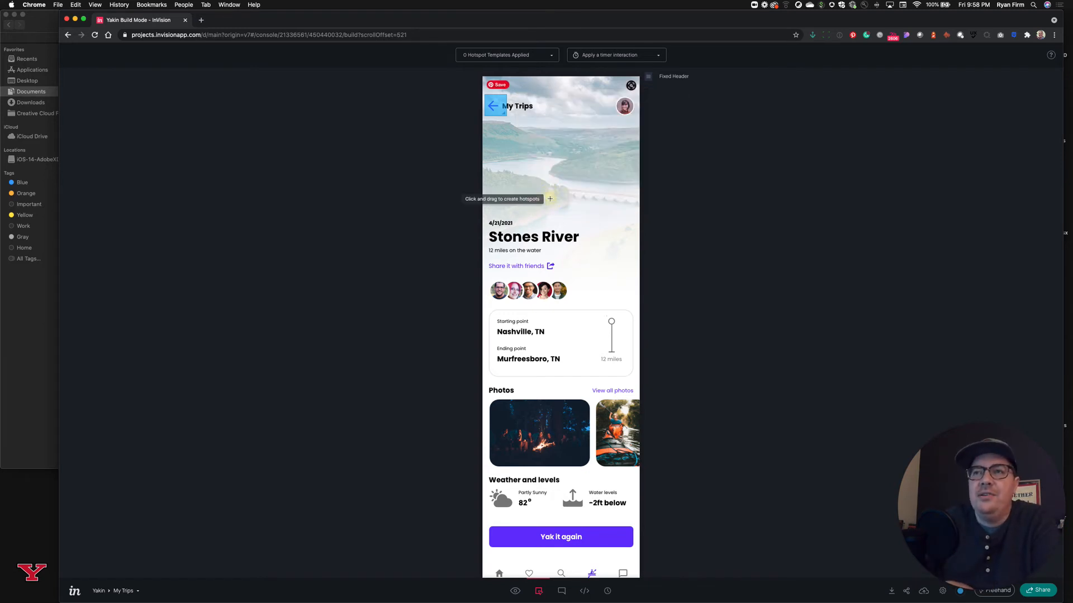
Preview the My Trips screen, navigate back to the Dashboard, and reopen My Trips from the footer icon.
left_click(515, 591)
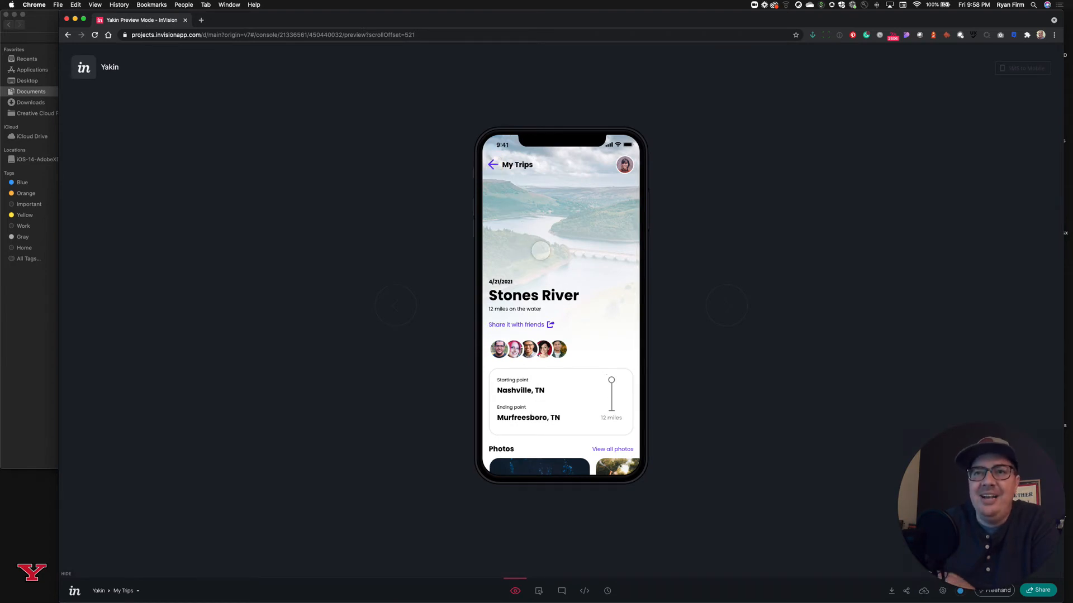
scroll(540, 251, "down", 1)
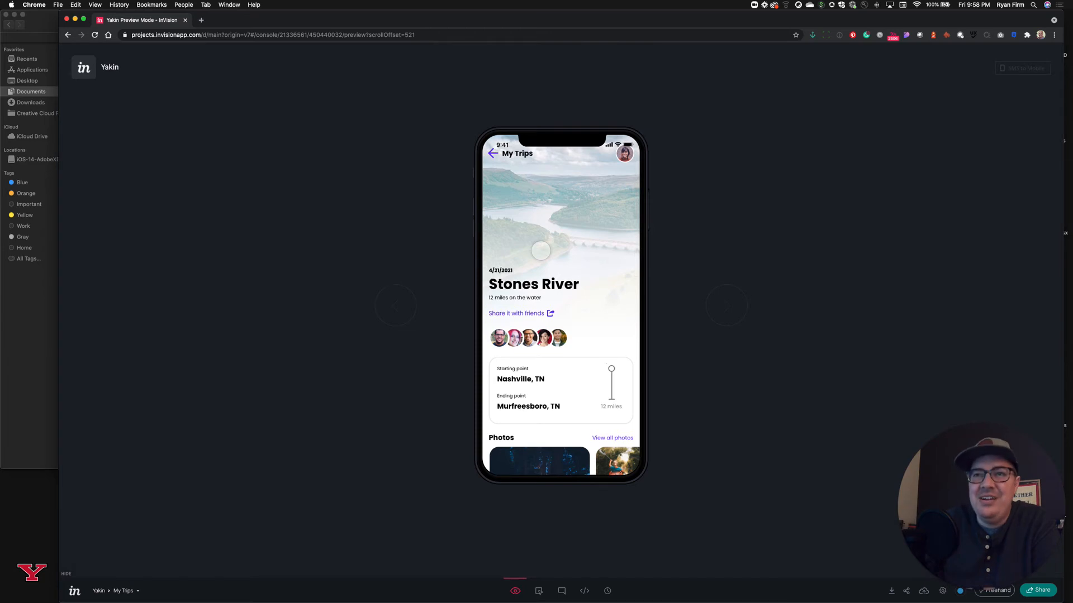
key("Left")
key("Left")
key("Left")
key("Right")
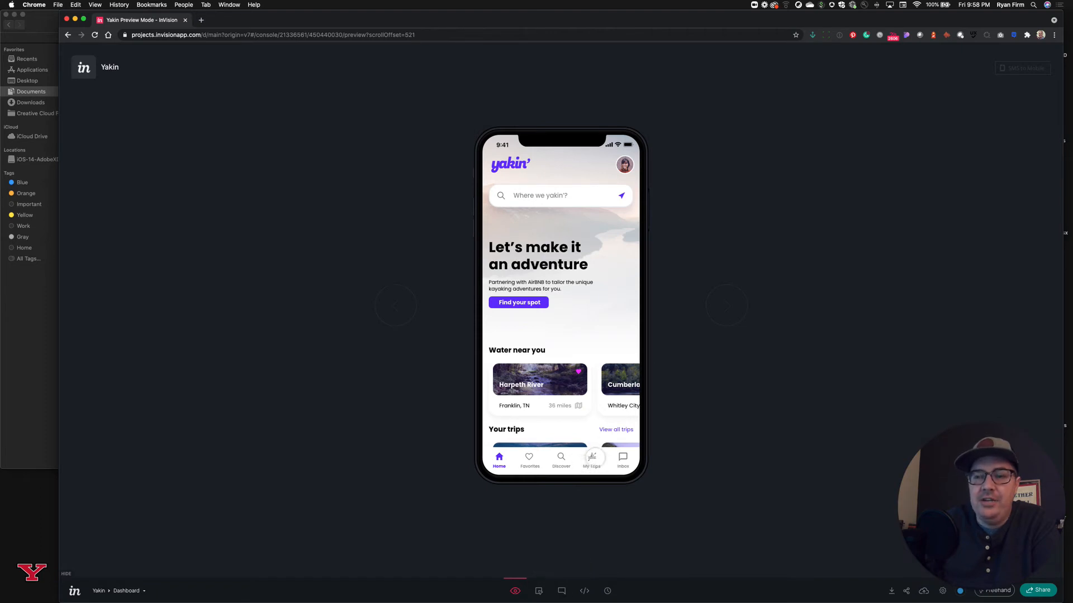
left_click(591, 460)
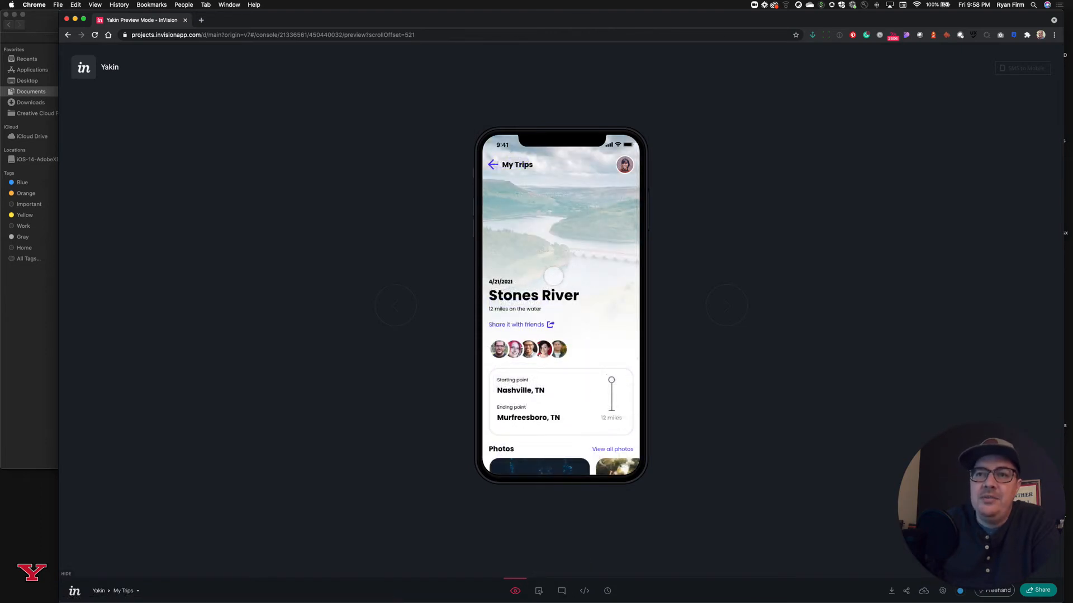
Look through the My Trips preview down to its footer and back up to check how the header and footer scroll.
scroll(520, 295, "down", 5)
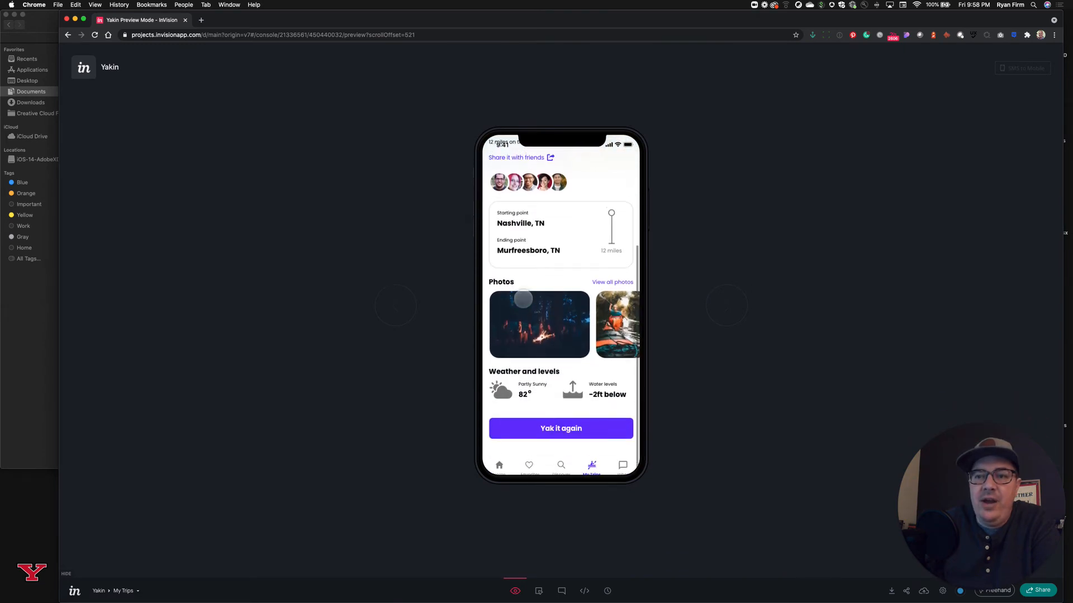
scroll(523, 300, "down", 3)
scroll(523, 298, "up", 8)
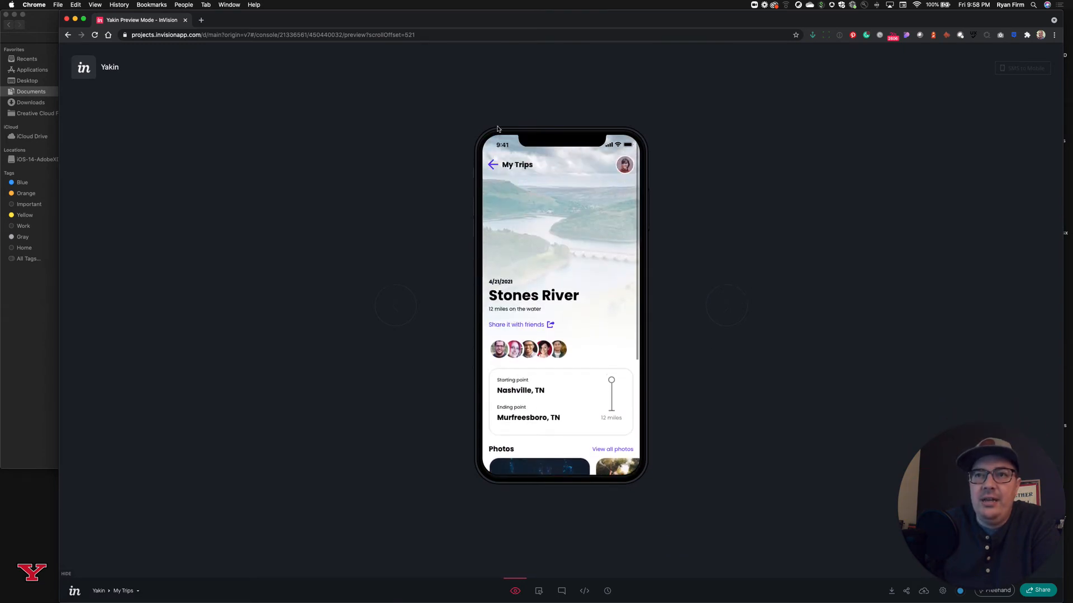
In the preview, follow the My Trips back arrow to the Dashboard, reopen My Trips, and check its footer.
left_click(493, 166)
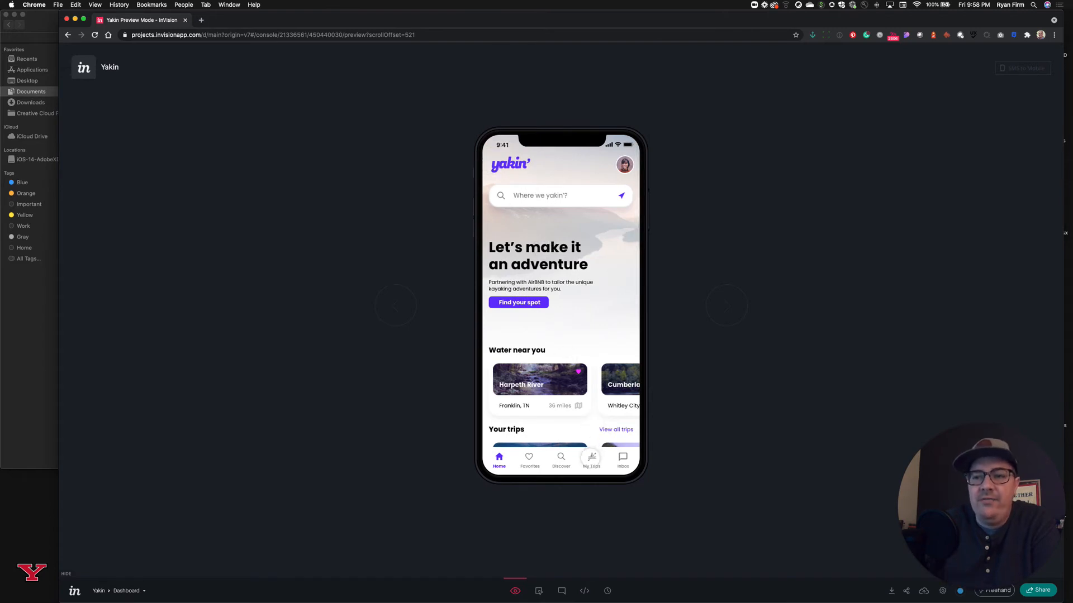
left_click(591, 457)
scroll(557, 559, "down", 5)
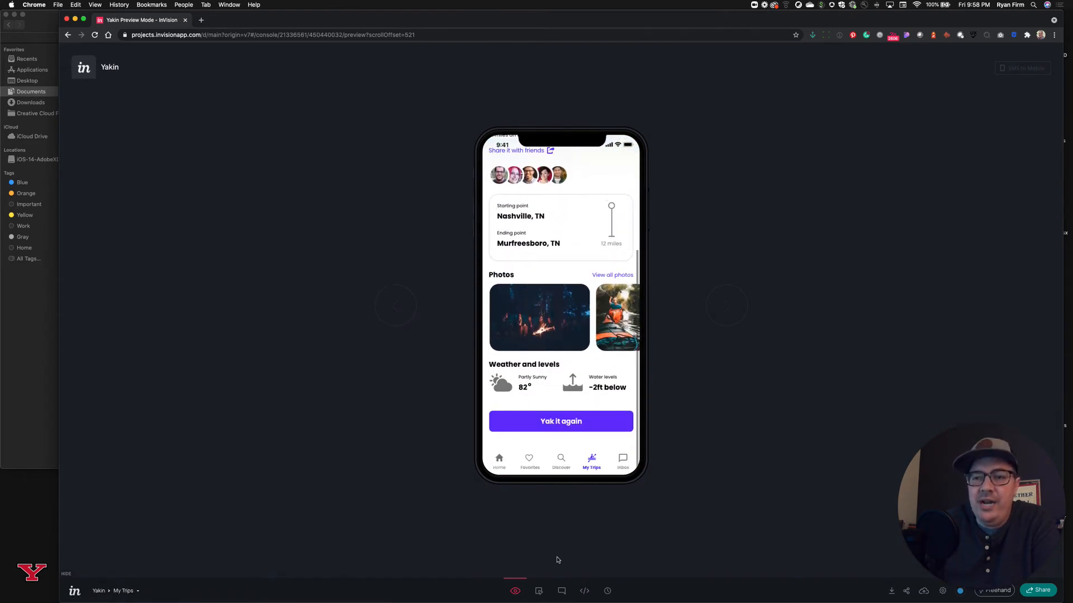
In build mode, set a fixed footer on the My Trips screen that spans the bottom navigation bar.
left_click(538, 591)
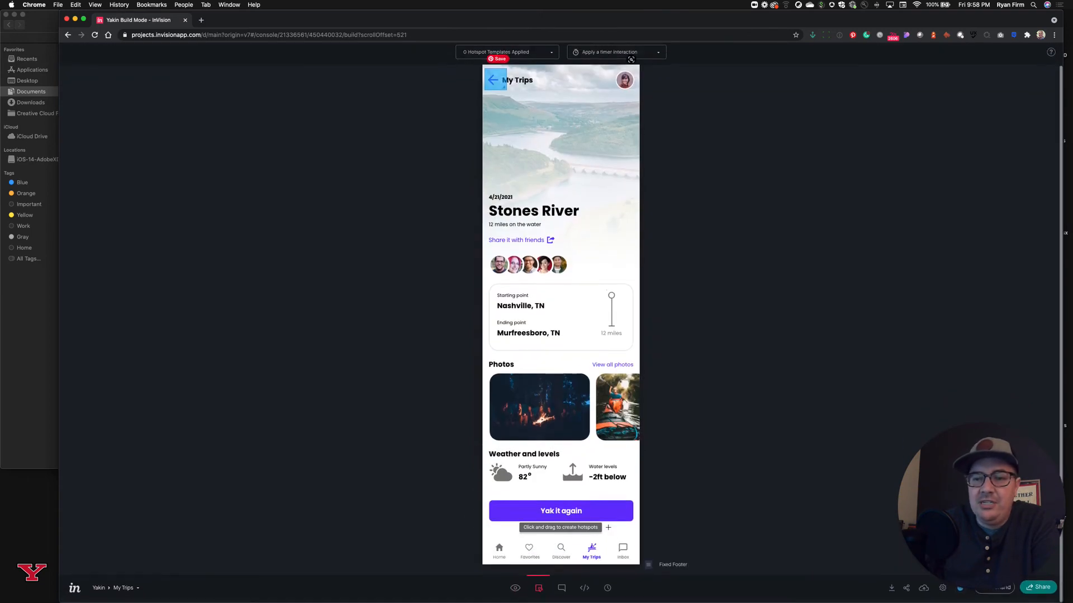
left_click_drag(648, 567, 650, 540)
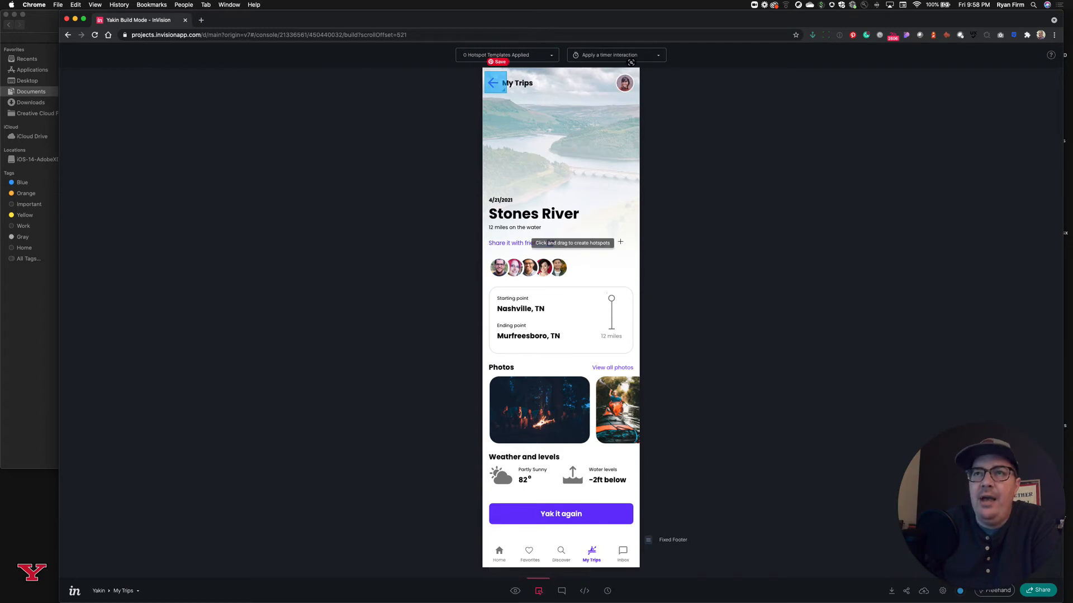
scroll(655, 477, "up", 1)
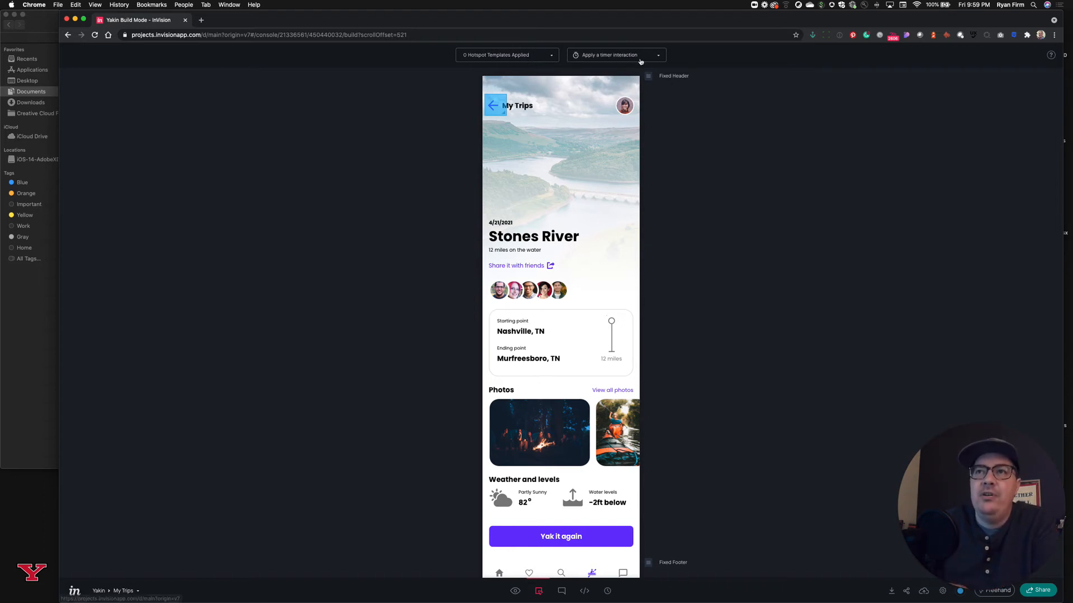
Apply the Profile Flyout and Bottom Navigation hotspot templates to the My Trips screen.
left_click(545, 58)
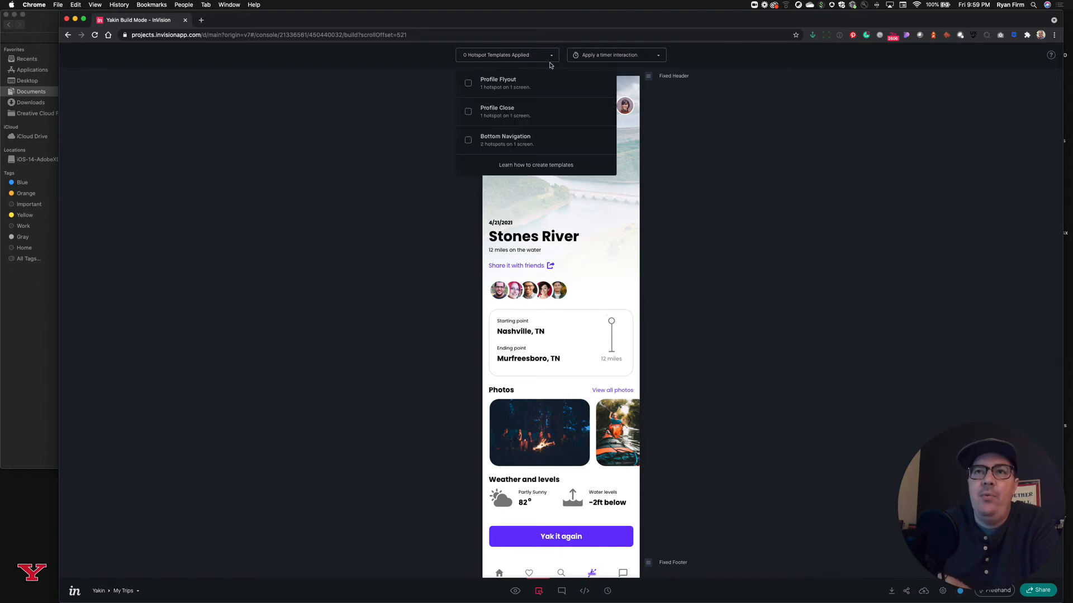
left_click(469, 84)
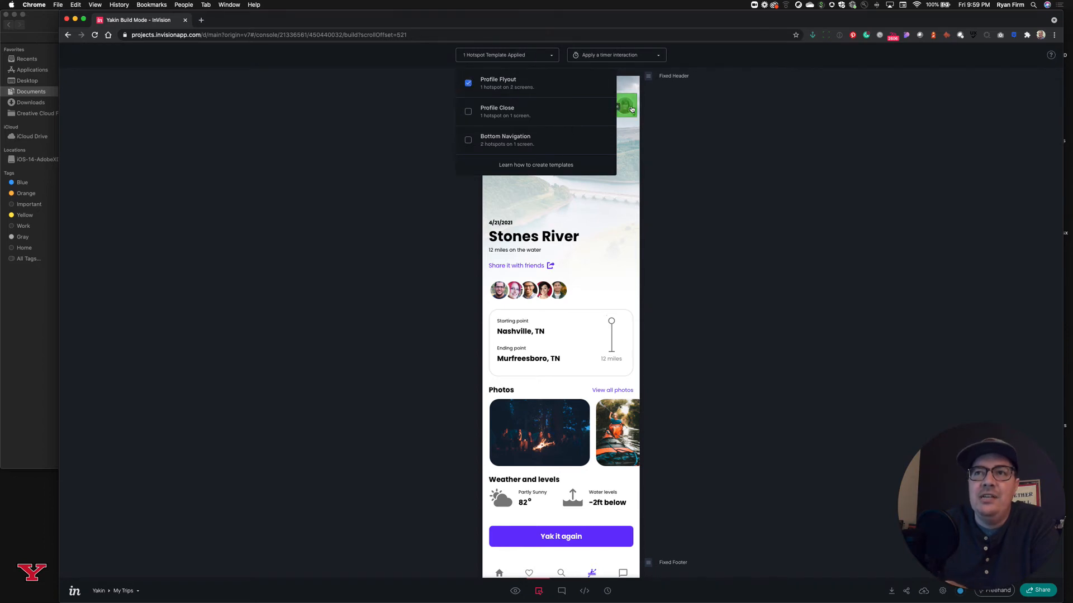
scroll(559, 245, "down", 1)
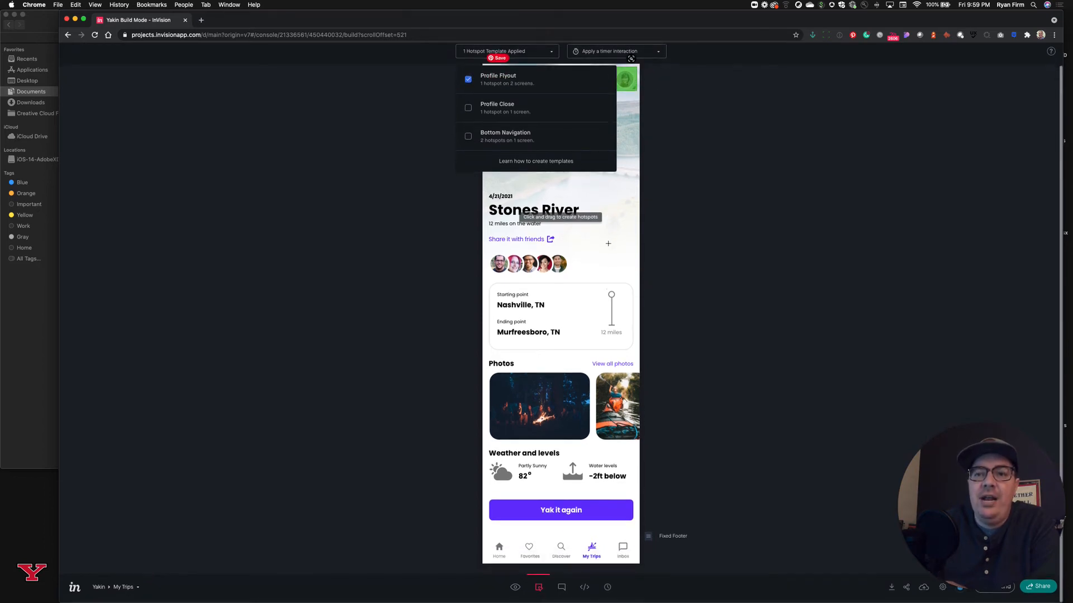
left_click(468, 140)
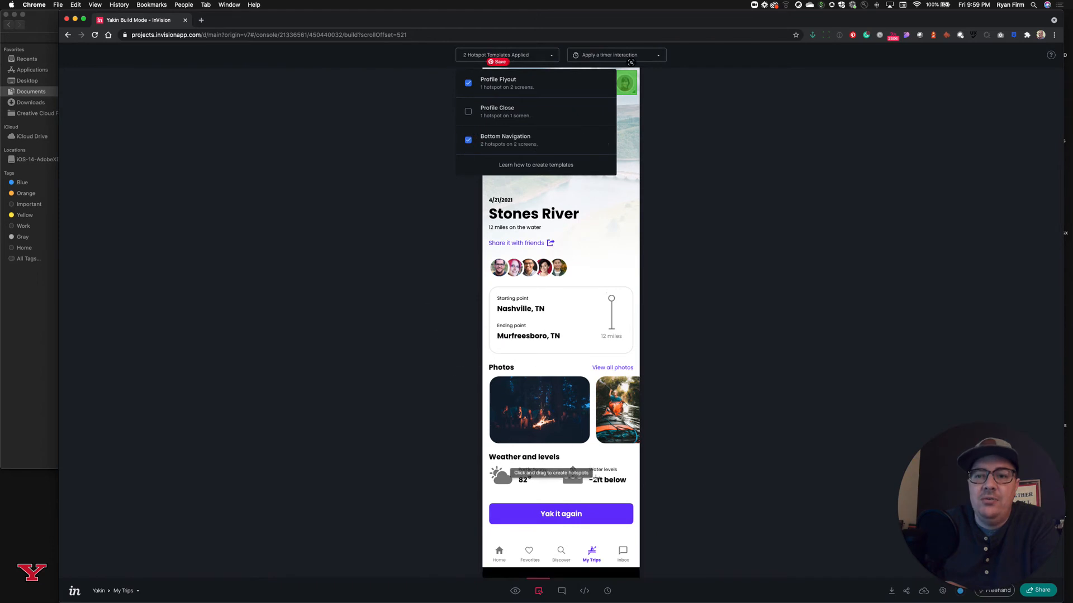
scroll(587, 475, "up", 1)
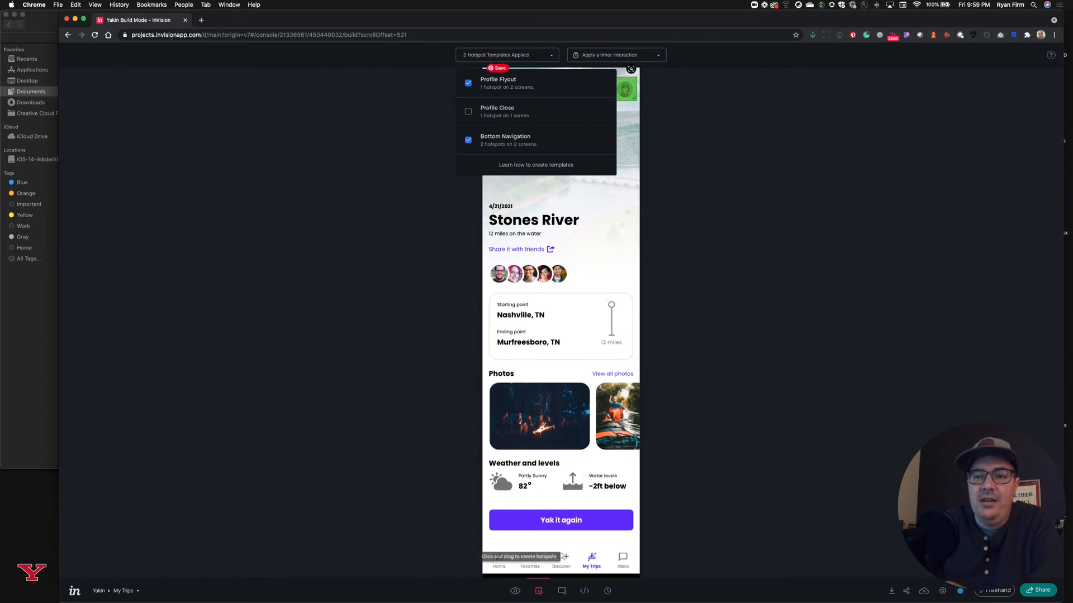
Move the two Bottom Navigation hotspots below the My Trips design up onto the footer's My Trips and Home icons.
scroll(534, 557, "down", 3)
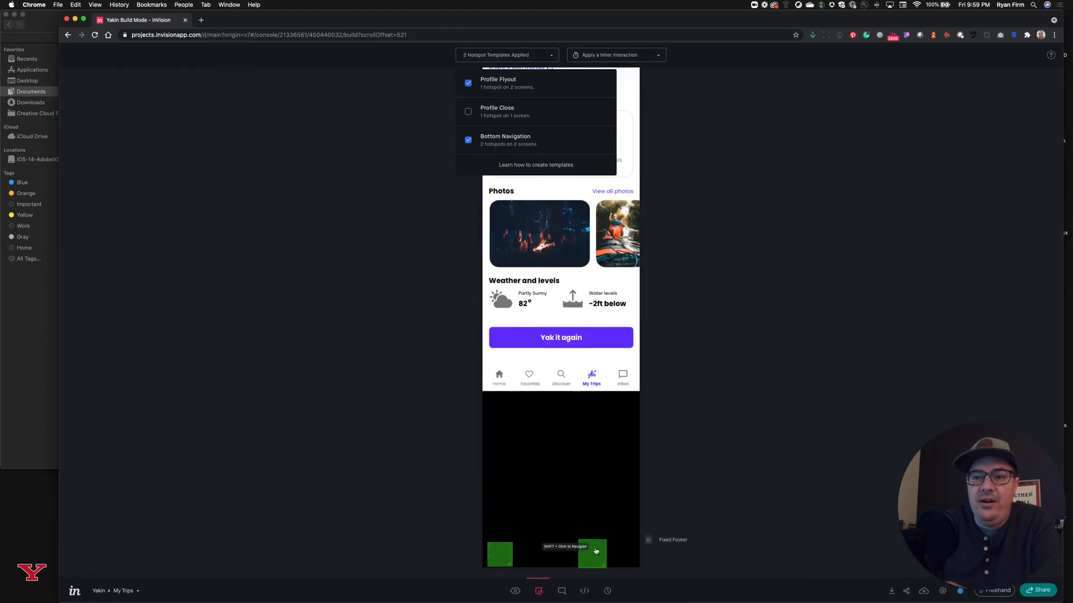
left_click_drag(596, 551, 592, 391)
left_click_drag(503, 556, 508, 403)
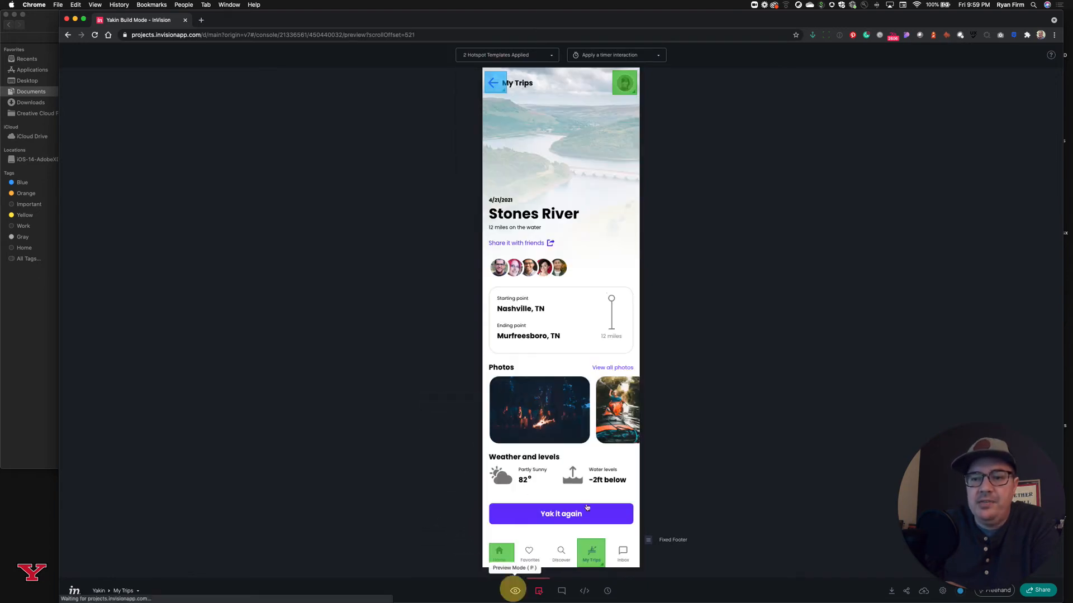
Preview My Trips, go to the Dashboard through the Home icon, and check the Dashboard's footer links.
left_click(515, 591)
left_click(499, 461)
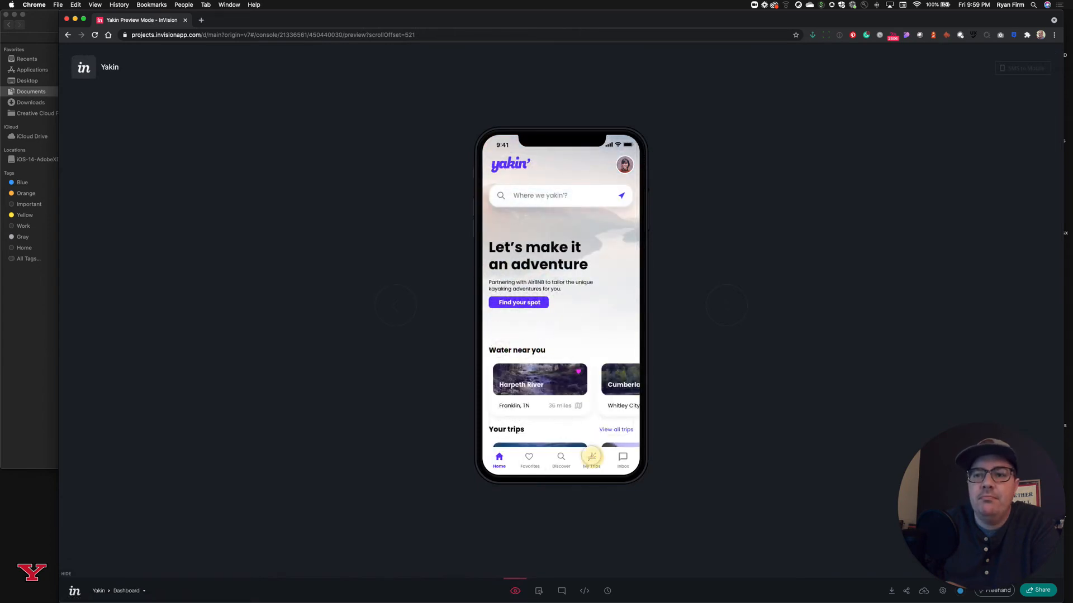
scroll(592, 457, "down", 5)
In build mode on the Dashboard, position the Home hotspot of the Bottom Navigation template relative to the bottom of the design.
left_click(538, 592)
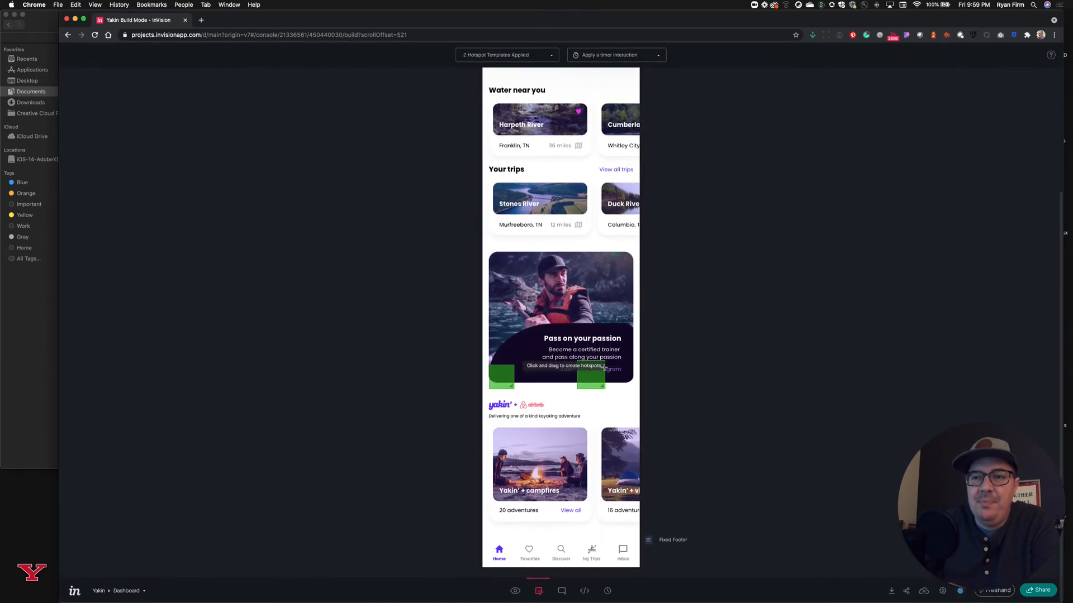
left_click(586, 379)
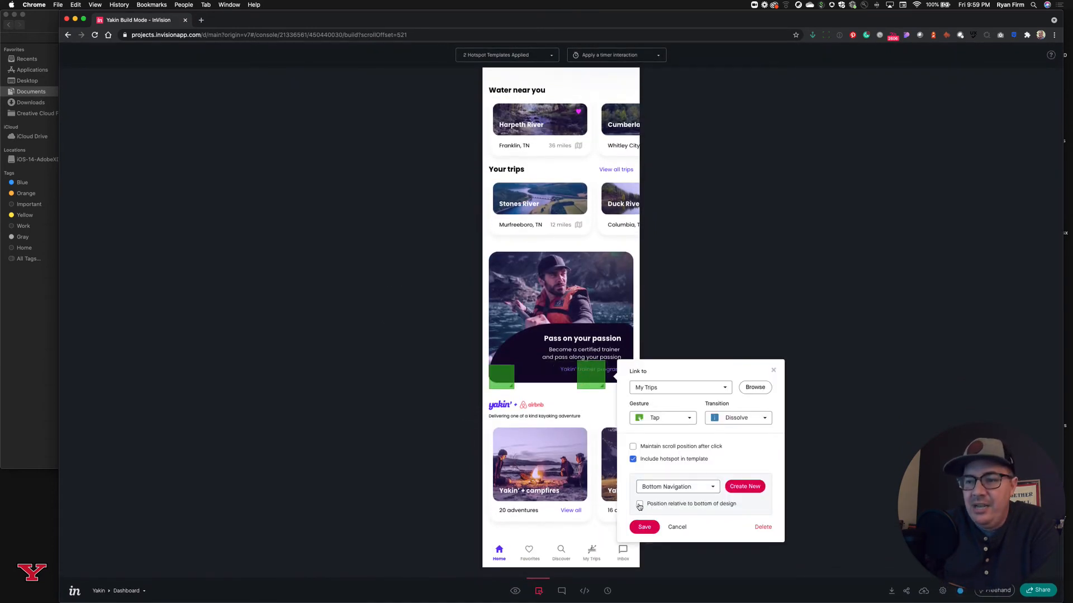
left_click(502, 374)
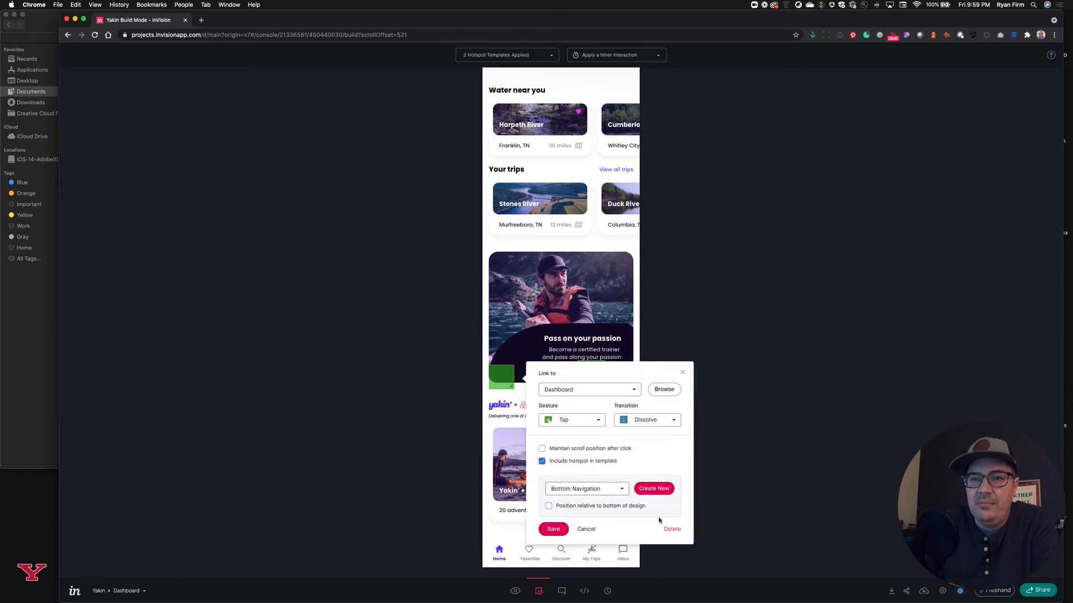
left_click(550, 507)
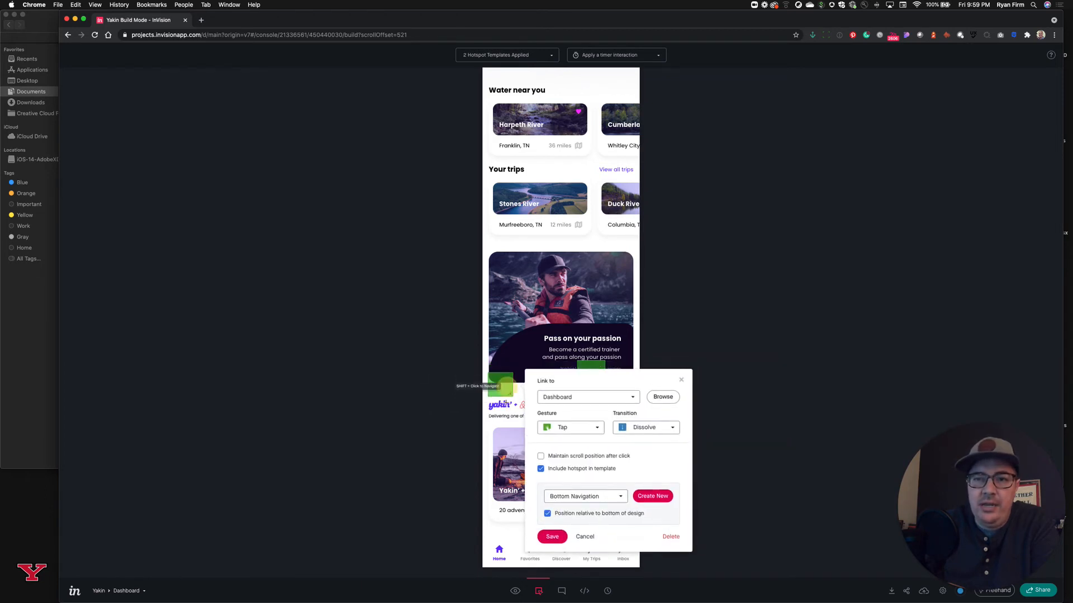
Move the misplaced Bottom Navigation hotspots down onto the Home and My Trips icons in the Dashboard footer.
left_click_drag(502, 383, 508, 558)
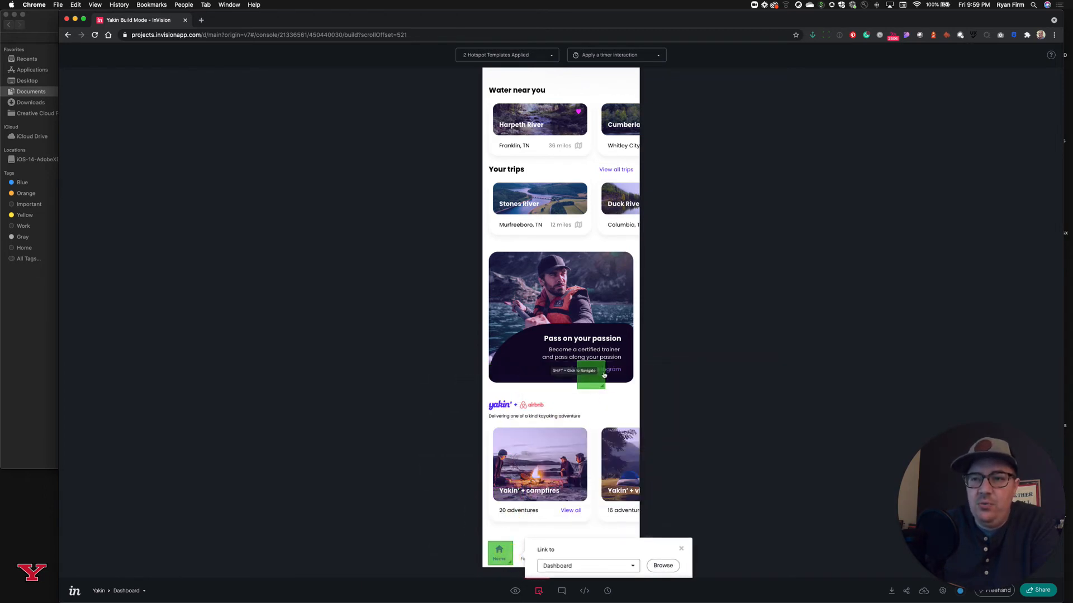
left_click_drag(603, 381, 603, 553)
scroll(605, 549, "down", 2)
left_click(590, 497)
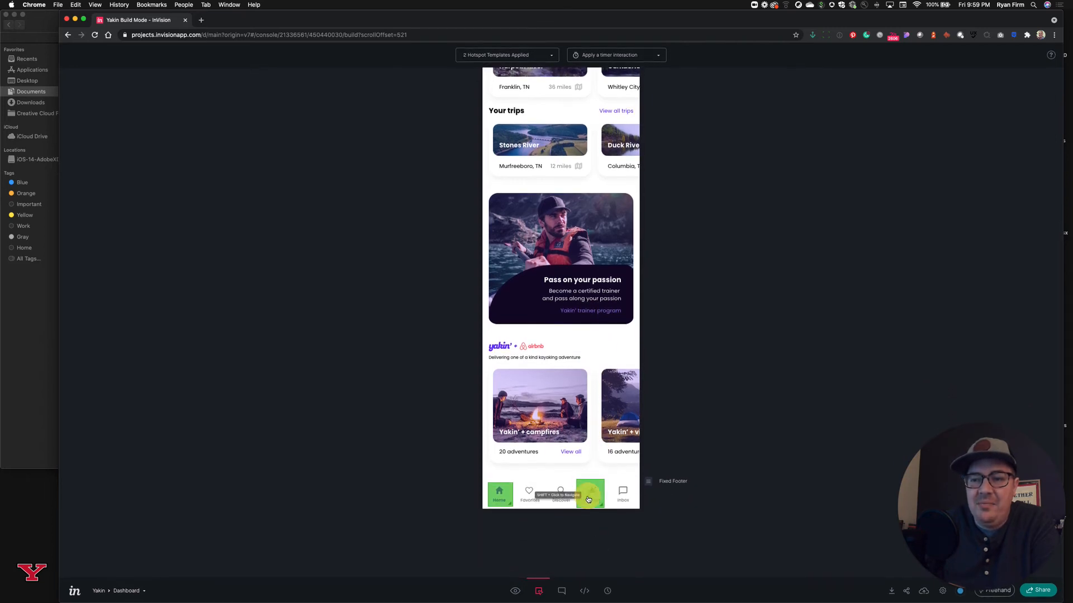
Preview the Dashboard and switch repeatedly between it and My Trips using the footer icons.
left_click(515, 591)
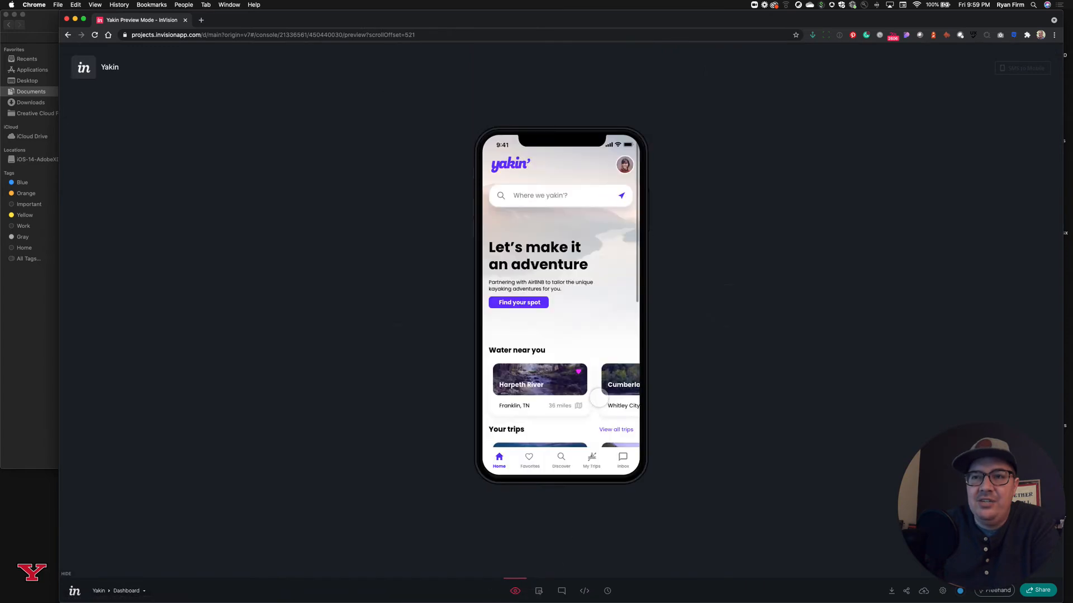
left_click(591, 456)
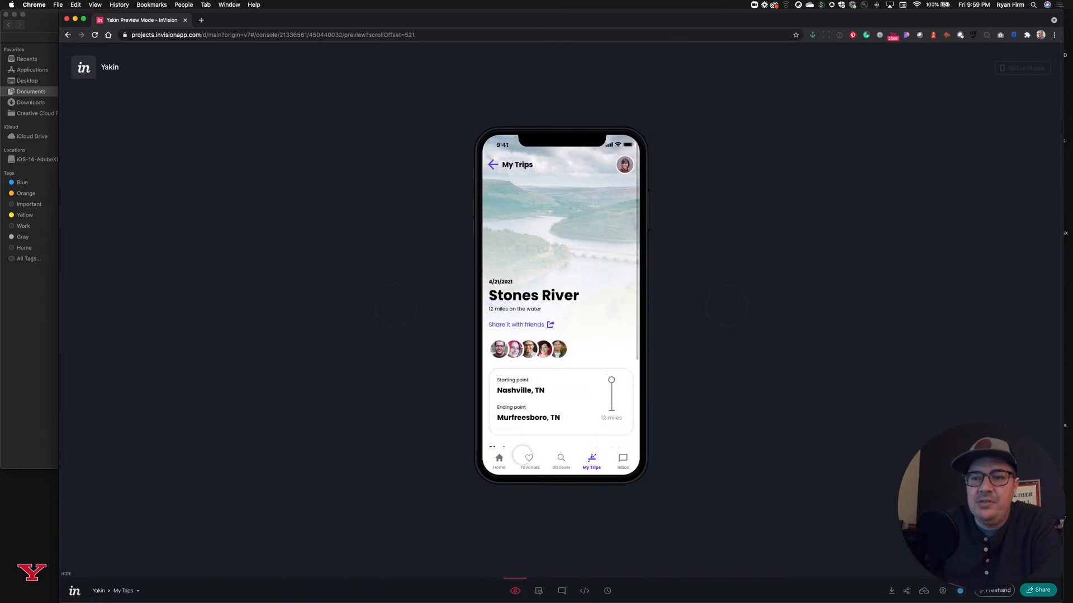
left_click(499, 458)
left_click(593, 456)
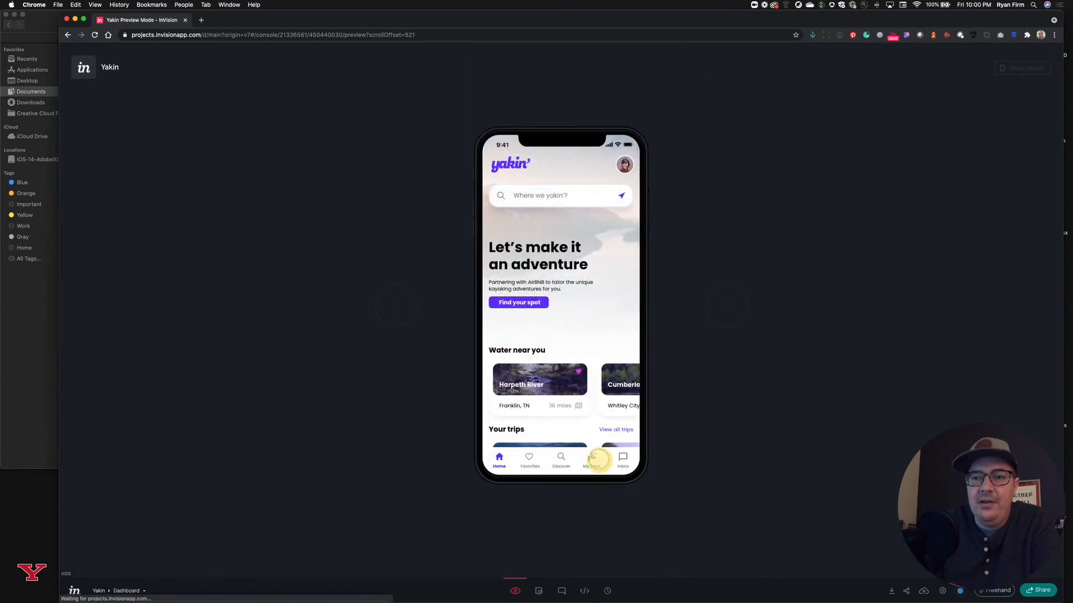
left_click(499, 458)
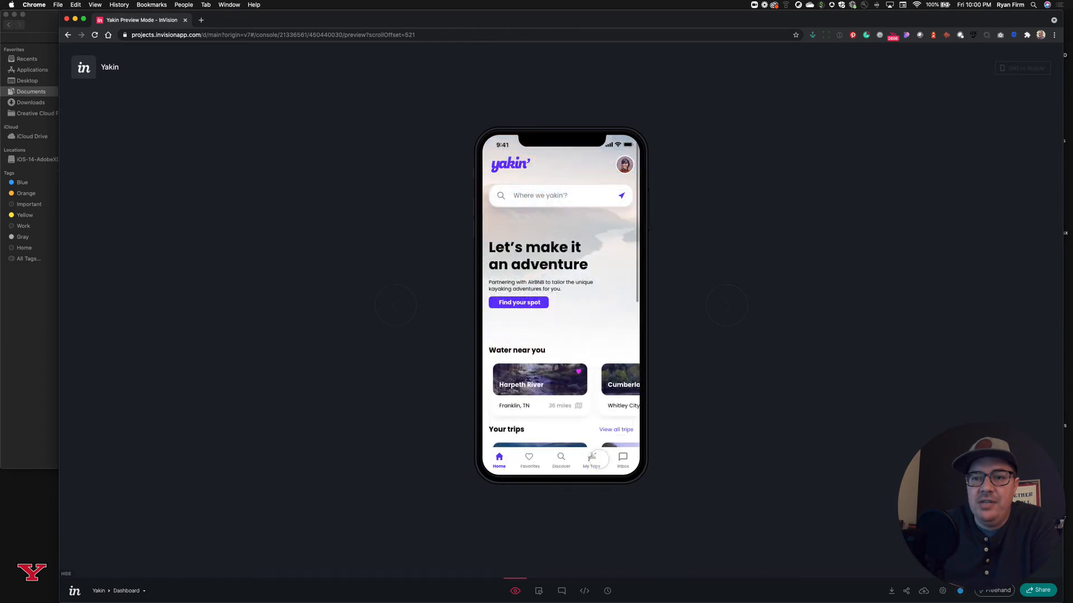
left_click(592, 457)
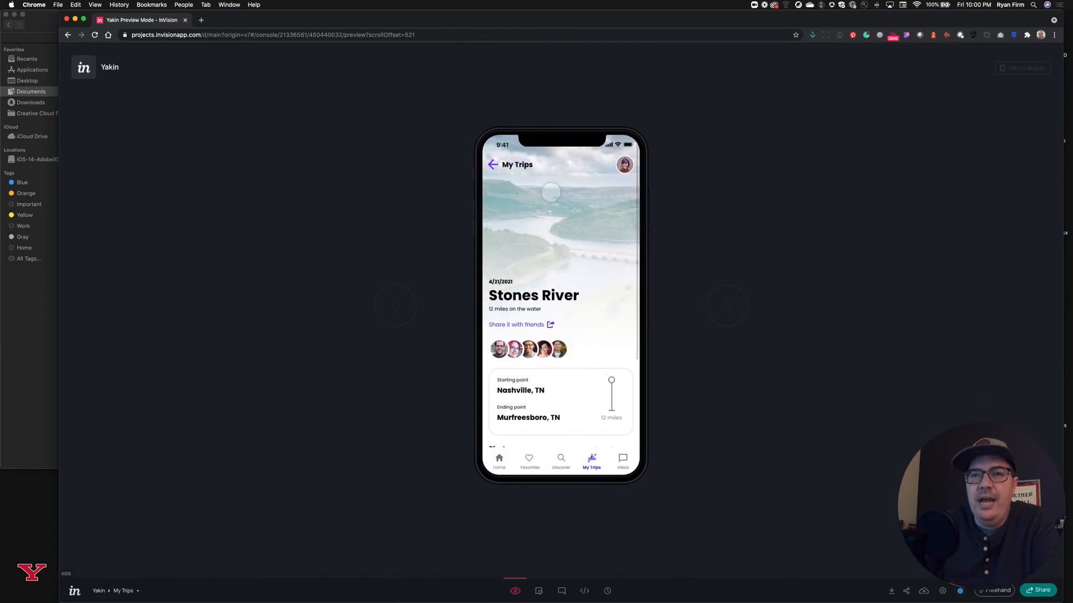
Compare returning to the Dashboard through the My Trips back arrow and through the footer's Home icon, reopening My Trips each time.
left_click(493, 164)
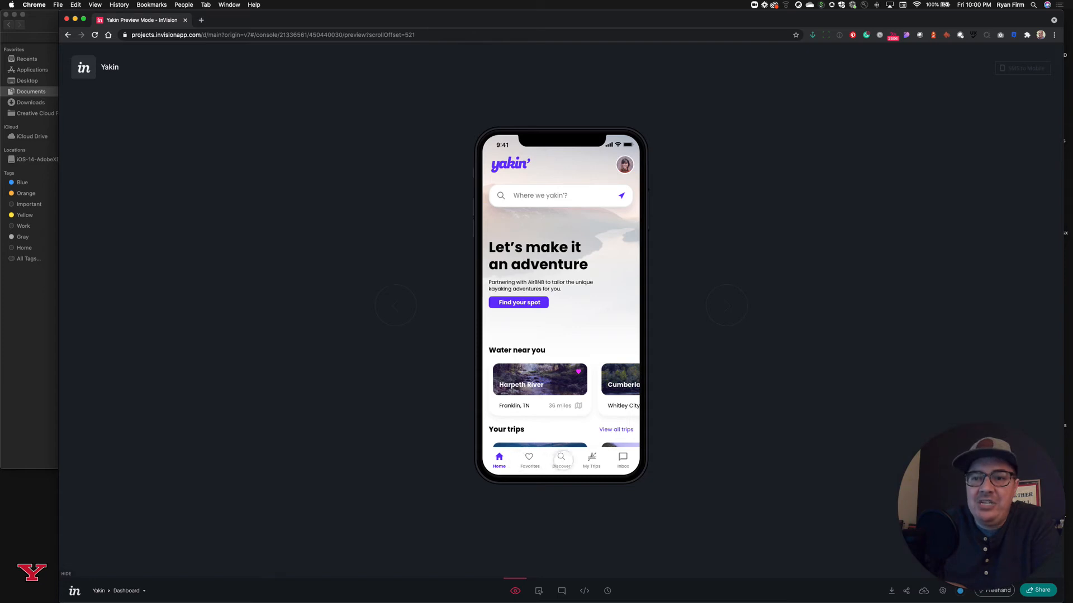
left_click(592, 459)
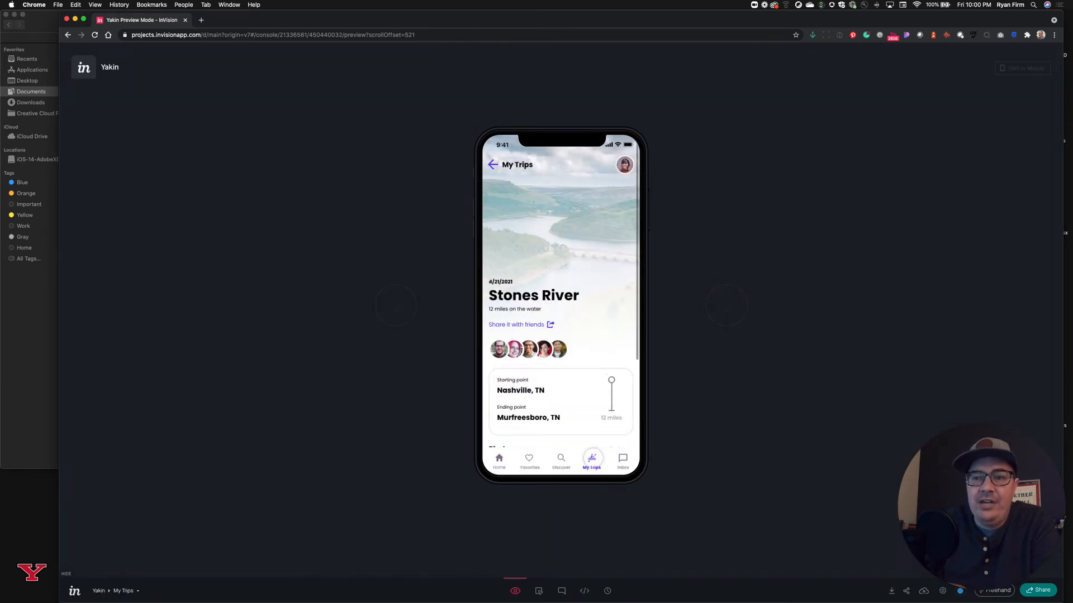
left_click(499, 461)
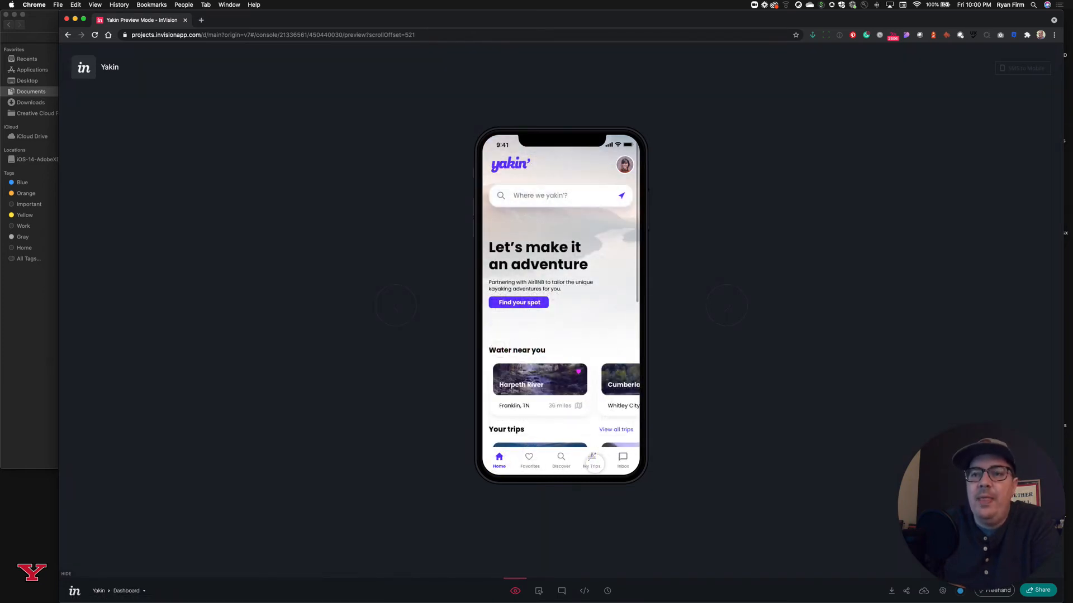
left_click(592, 460)
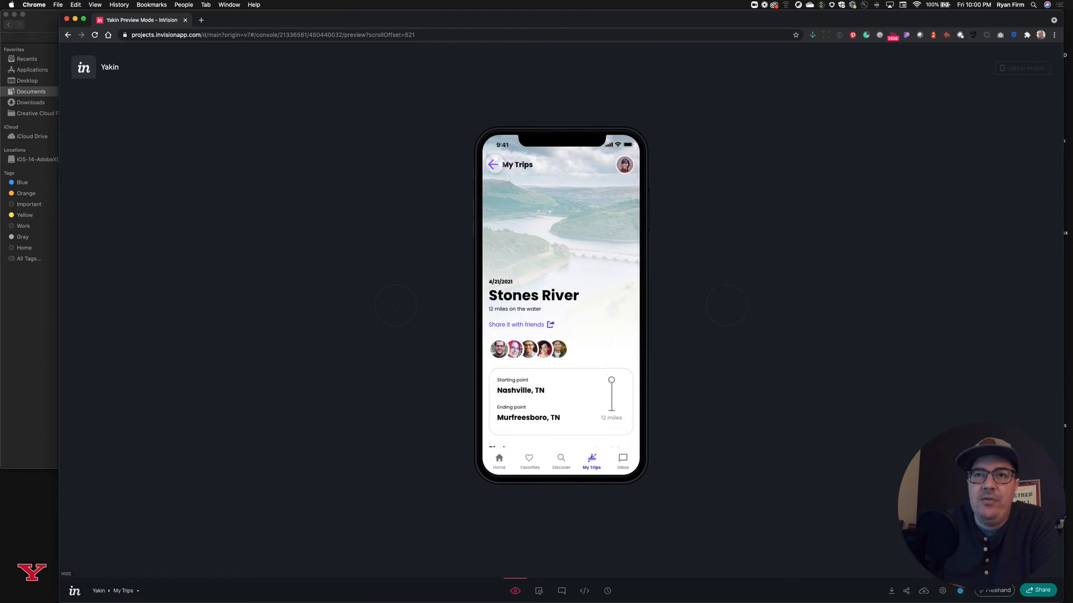
Return to the Dashboard through the back arrow, and test opening and closing the Profile screen.
left_click(493, 165)
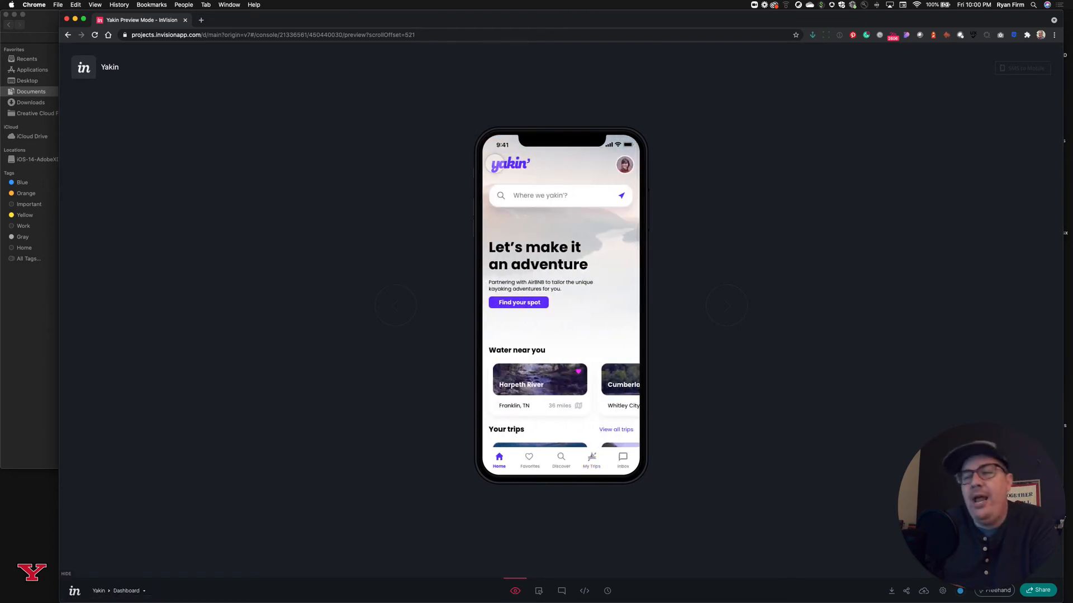
left_click(624, 165)
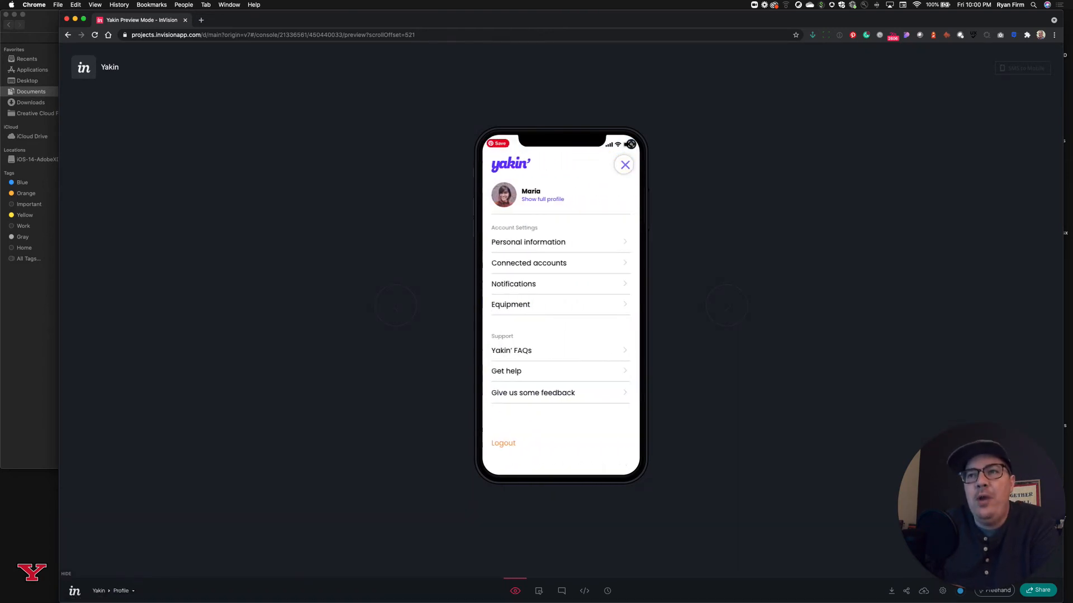
left_click(625, 165)
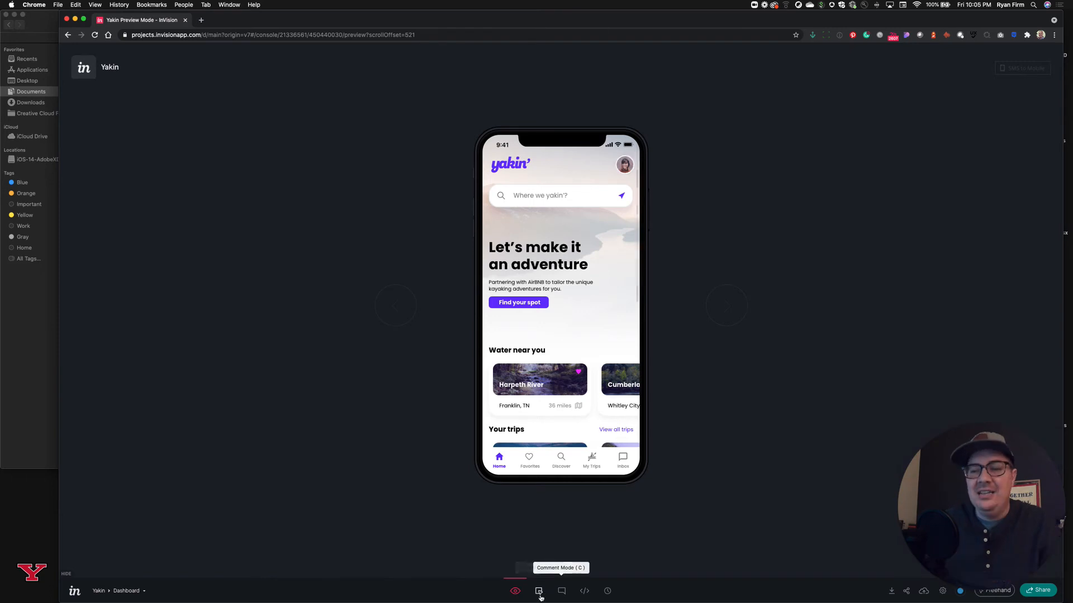
Relink the Dashboard's search bar hotspot to the Search Results-1 screen on tap with a Dissolve transition, and save it.
left_click(538, 591)
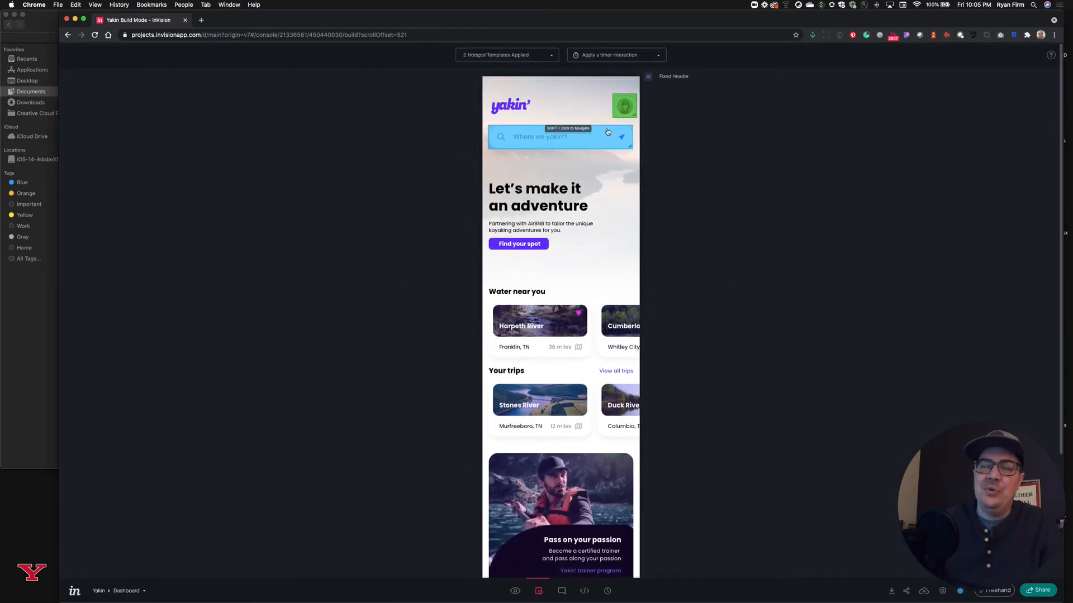
left_click(598, 139)
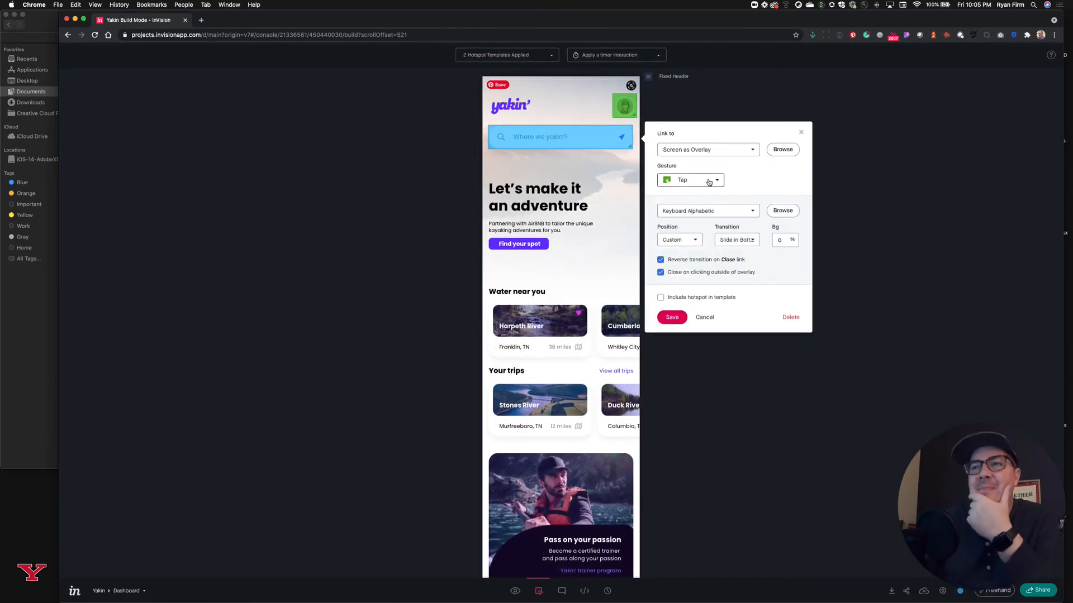
left_click(727, 154)
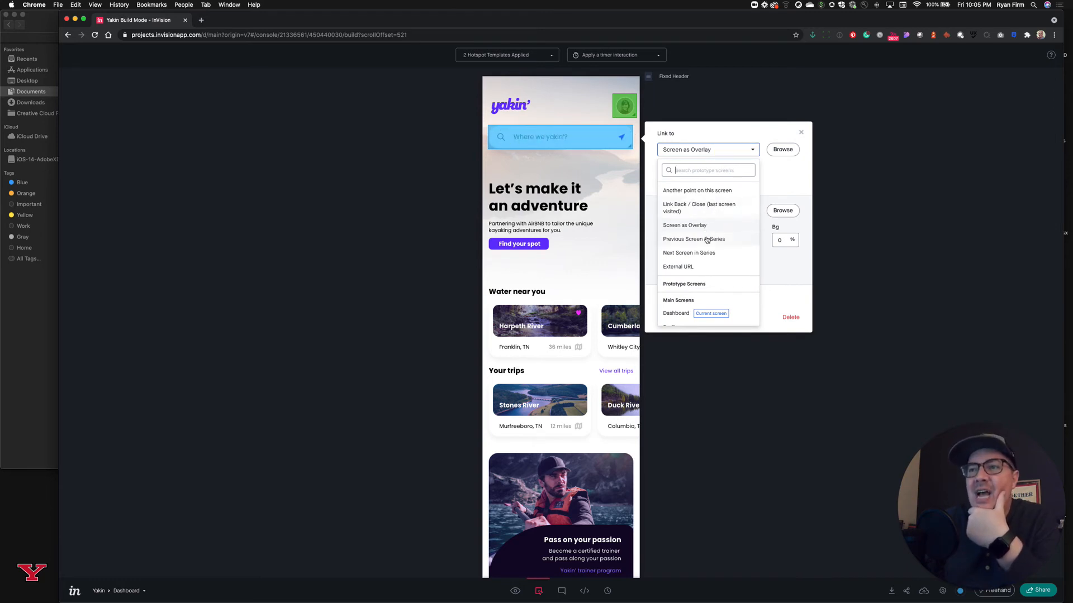
scroll(709, 246, "down", 3)
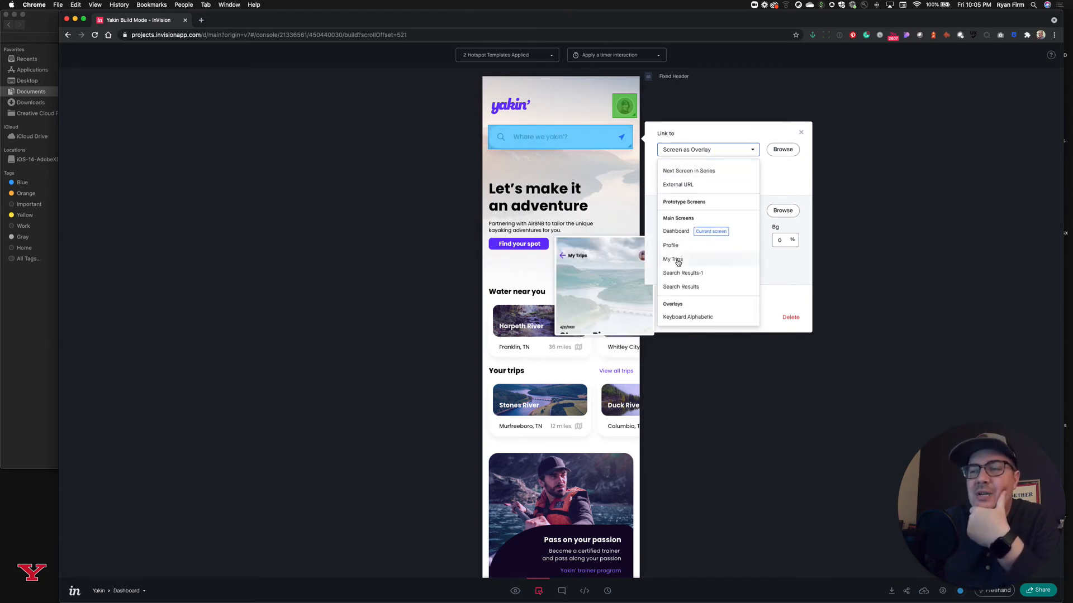
left_click(683, 273)
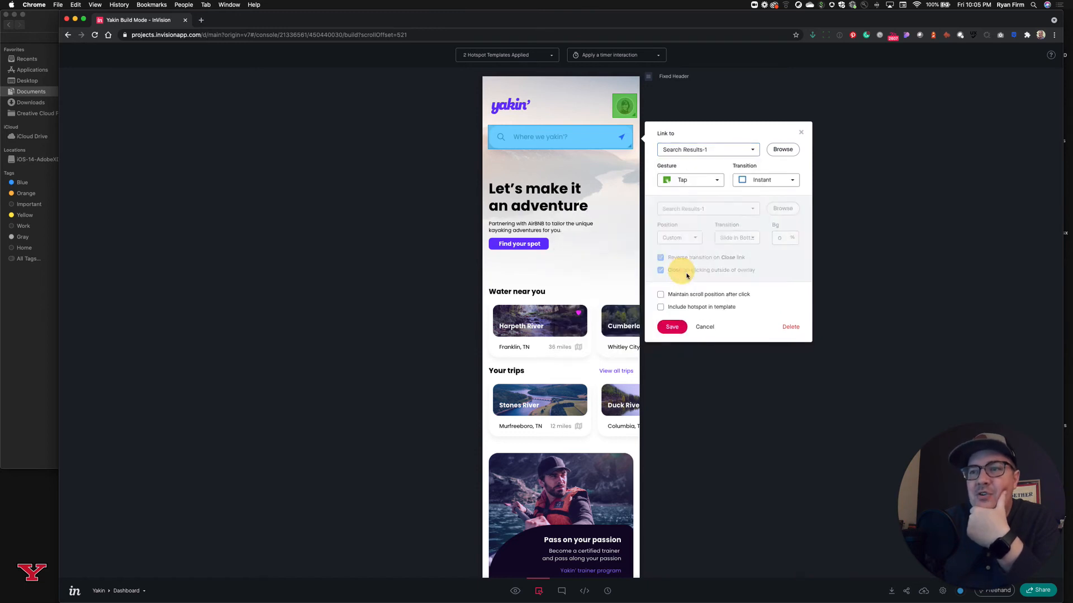
left_click(753, 184)
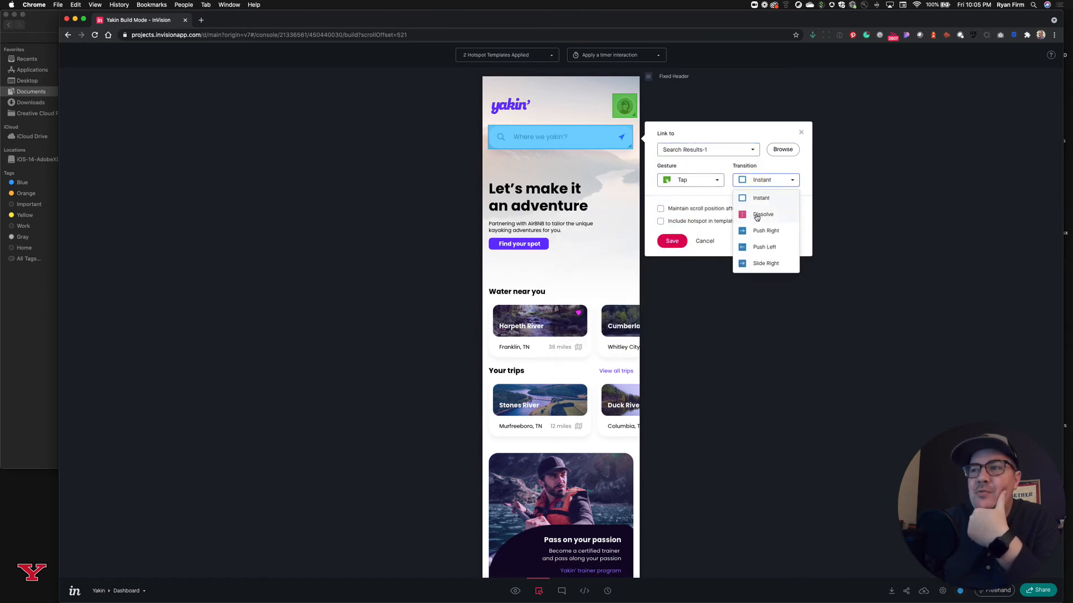
left_click(756, 215)
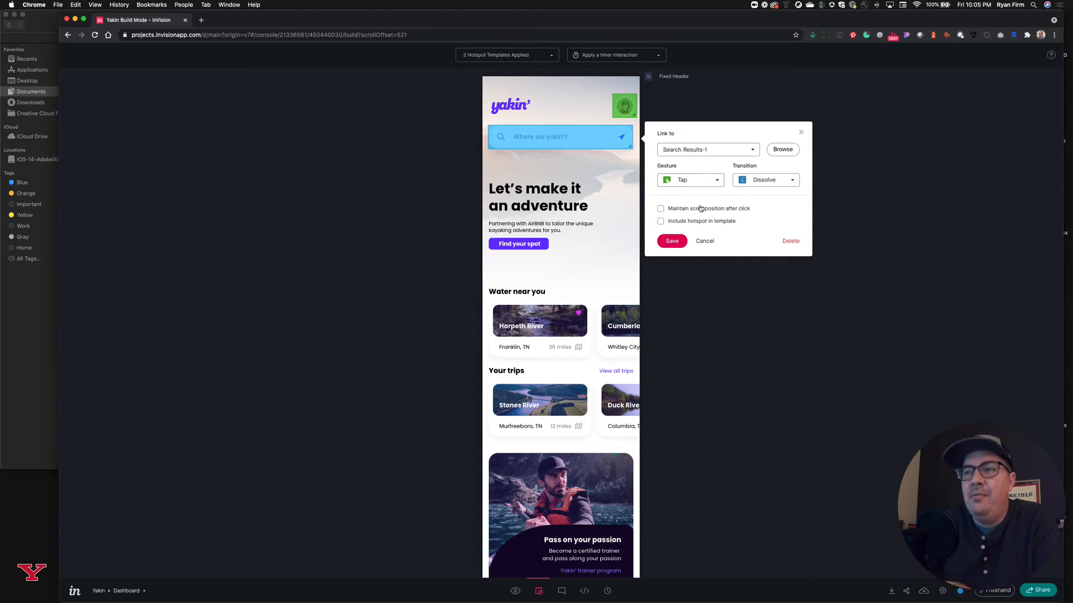
left_click(672, 242)
Test the search bar link in preview and open the Search Results-1 screen for hotspot editing.
left_click(515, 591)
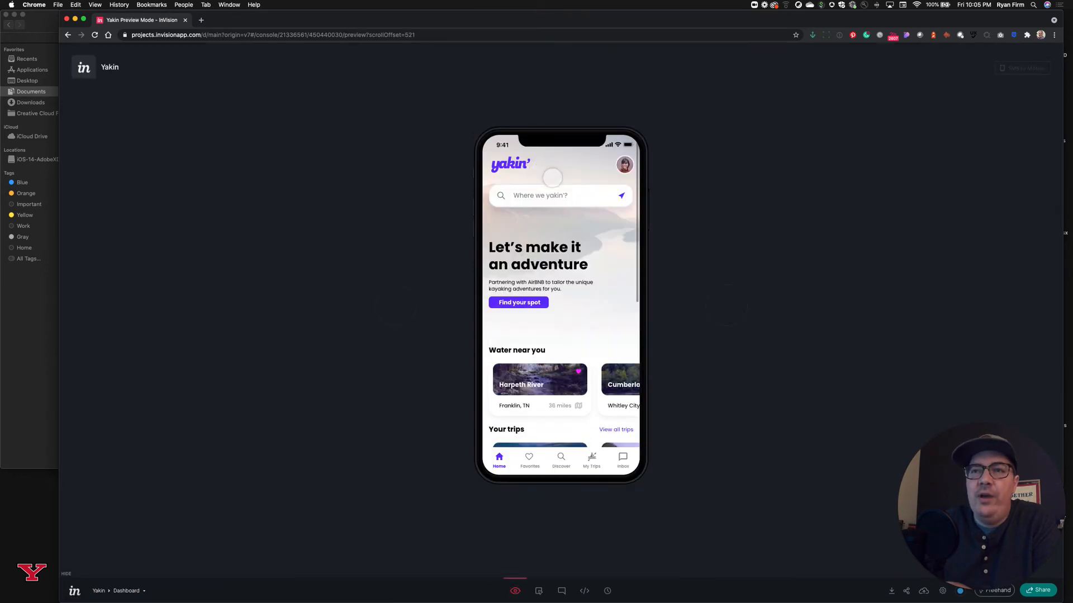
left_click(585, 196)
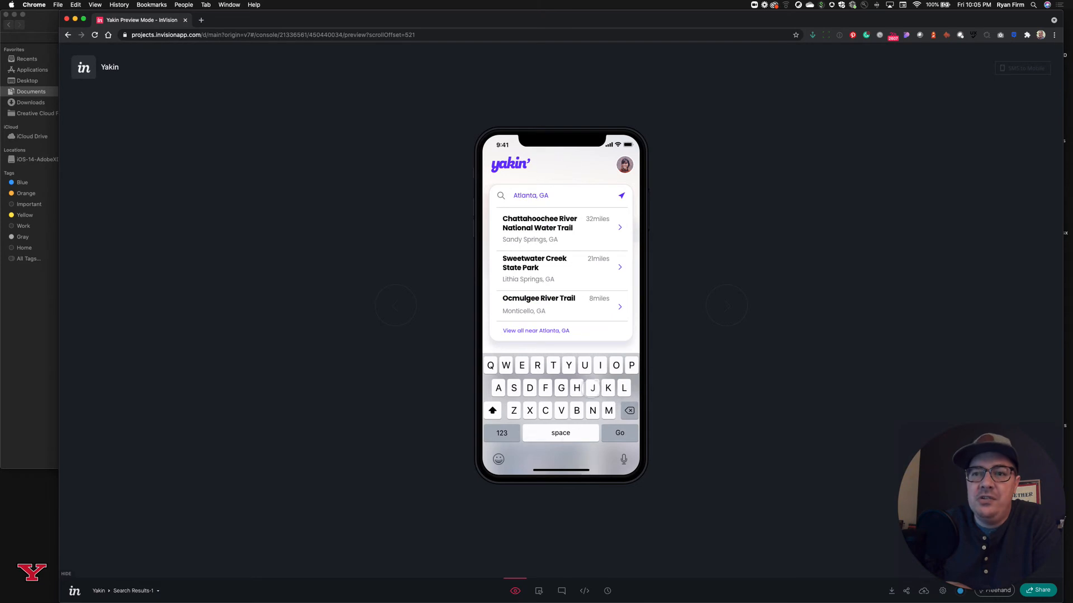
left_click(539, 590)
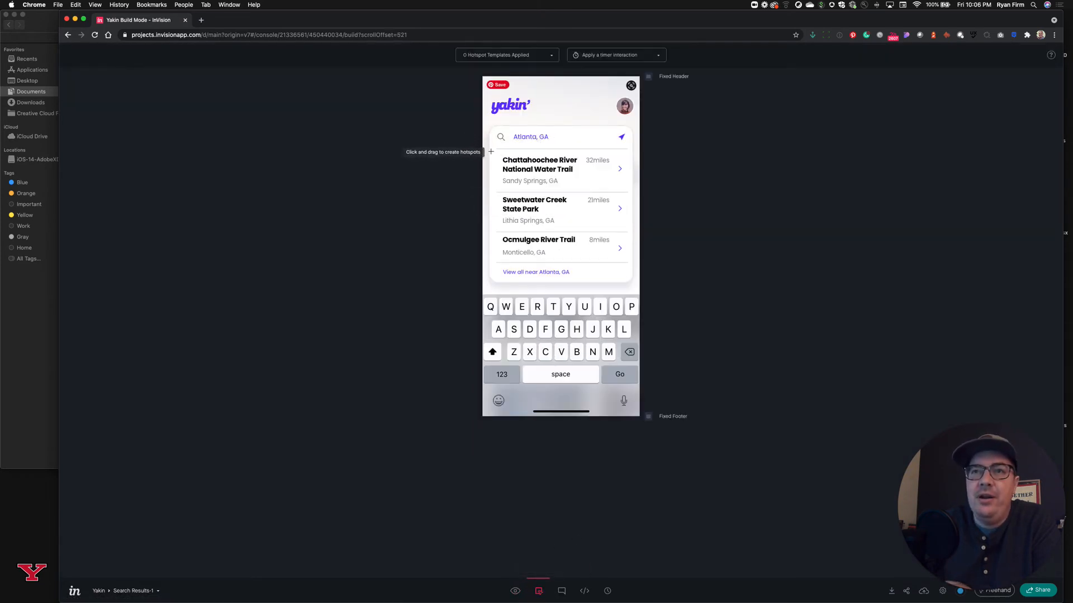
Add a hotspot over the Chattahoochee River National Water Trail result, linking to Search Results on tap with a Slide Left transition.
left_click_drag(490, 150, 630, 194)
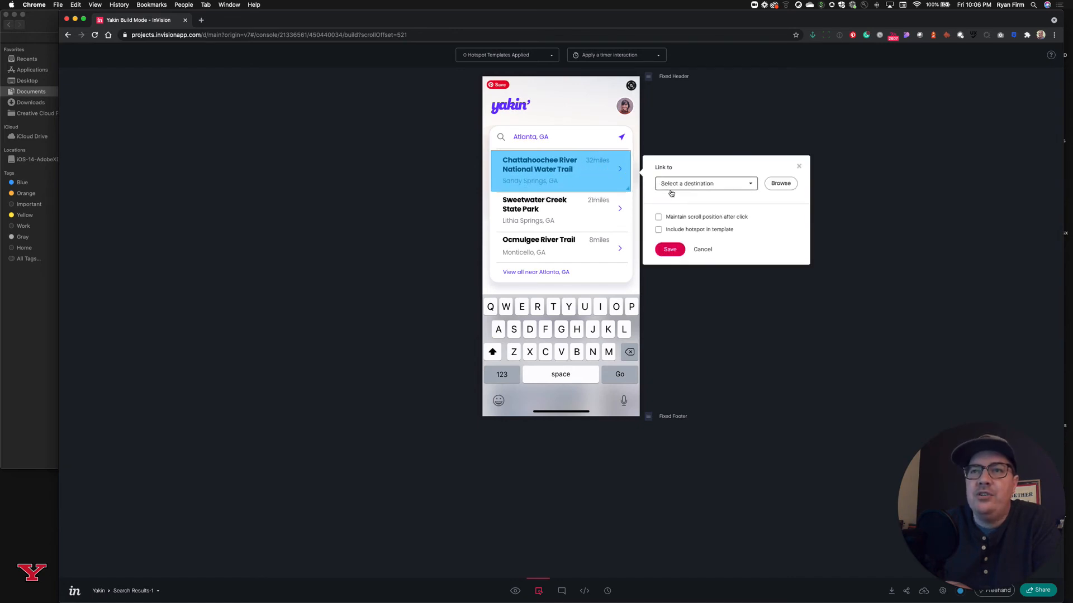
left_click(741, 184)
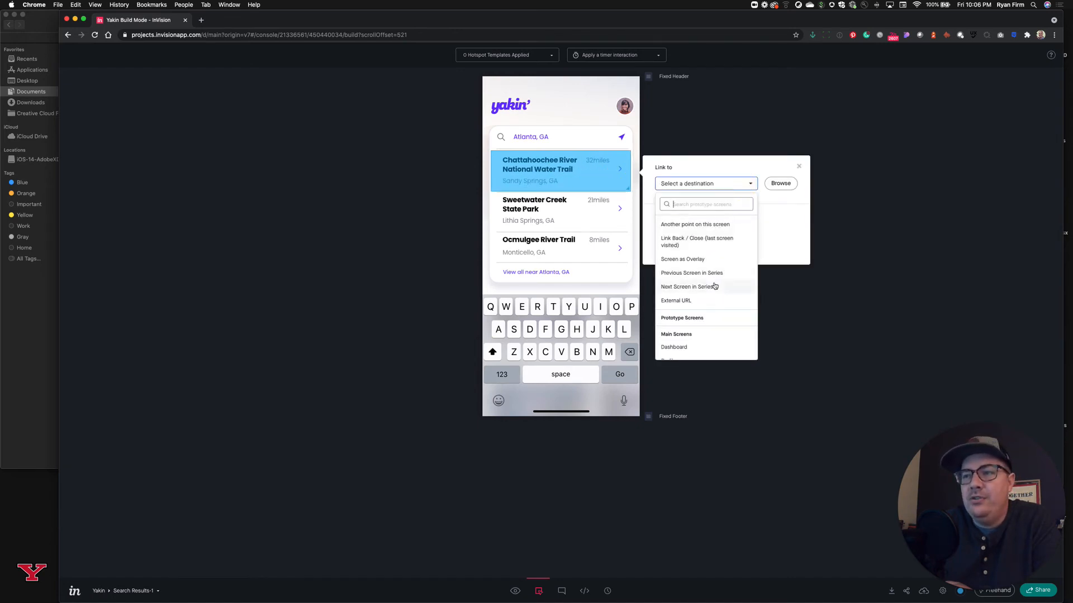
scroll(705, 290, "down", 3)
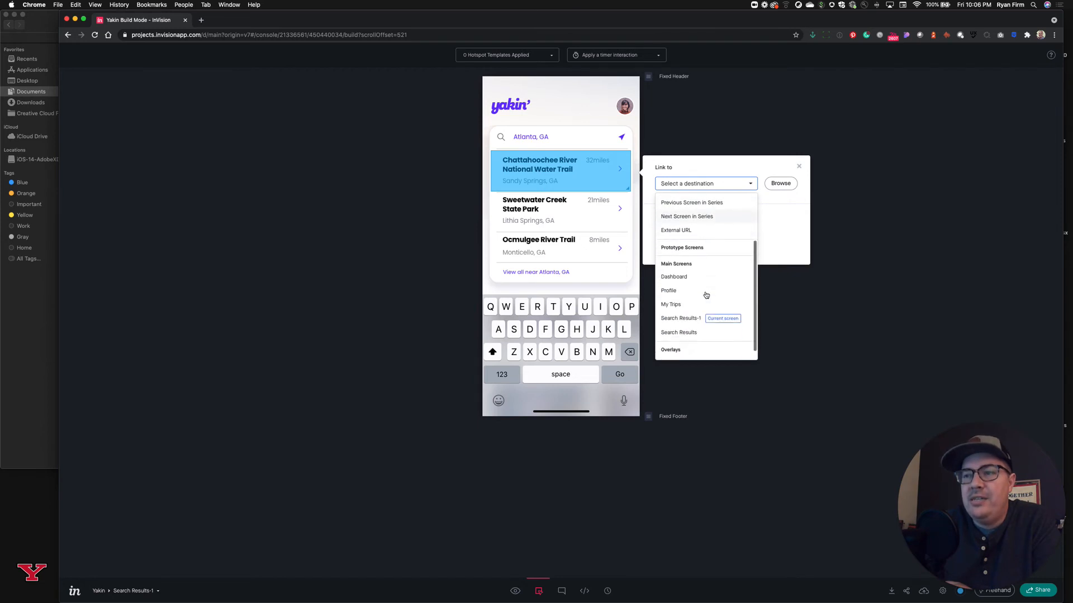
left_click(688, 323)
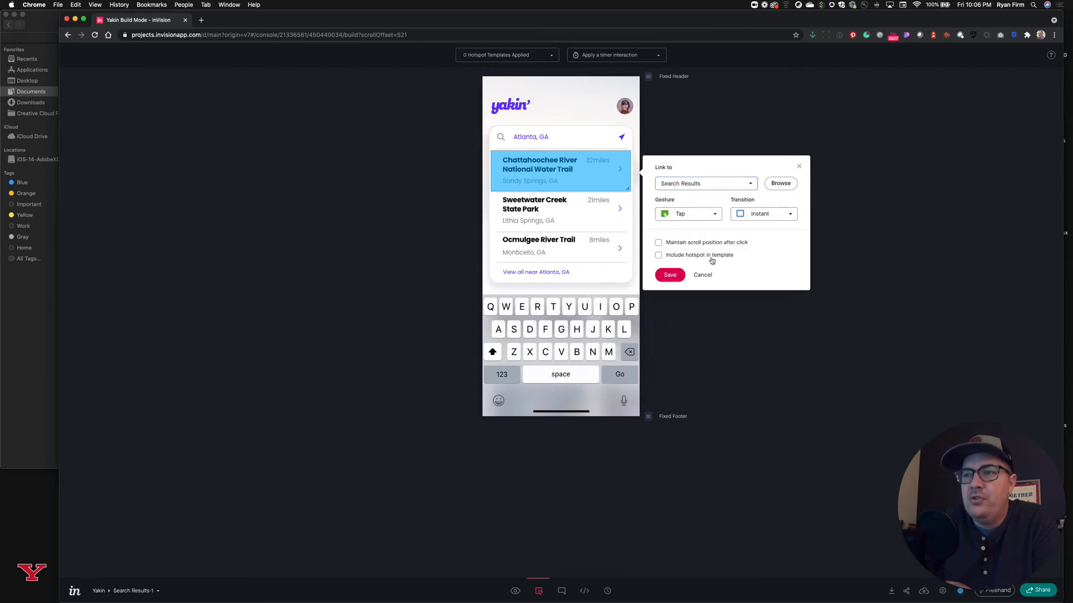
left_click(773, 214)
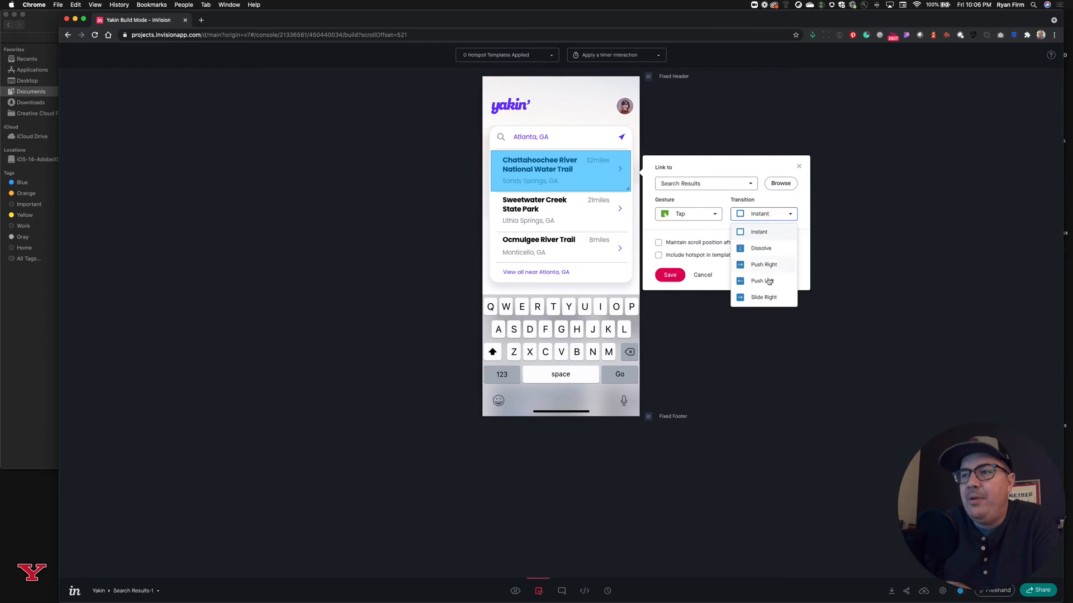
scroll(763, 268, "down", 2)
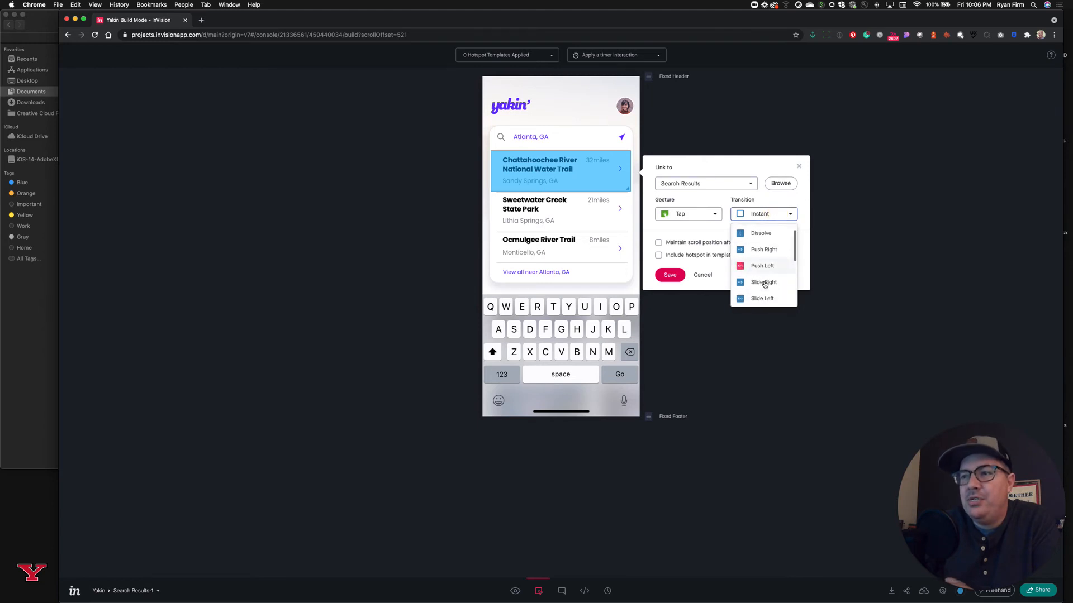
left_click(749, 286)
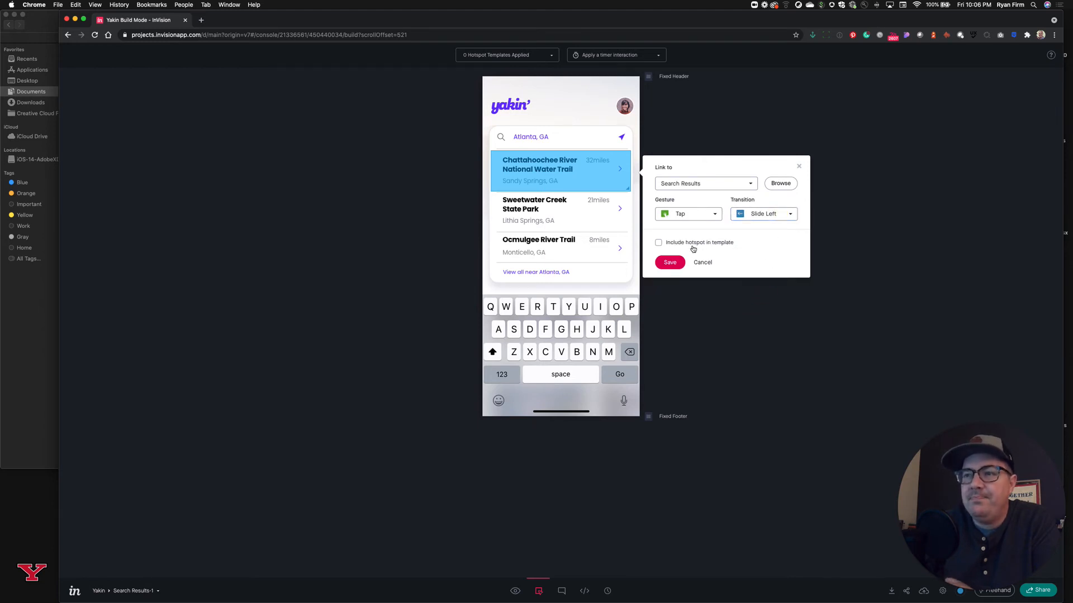
left_click(681, 267)
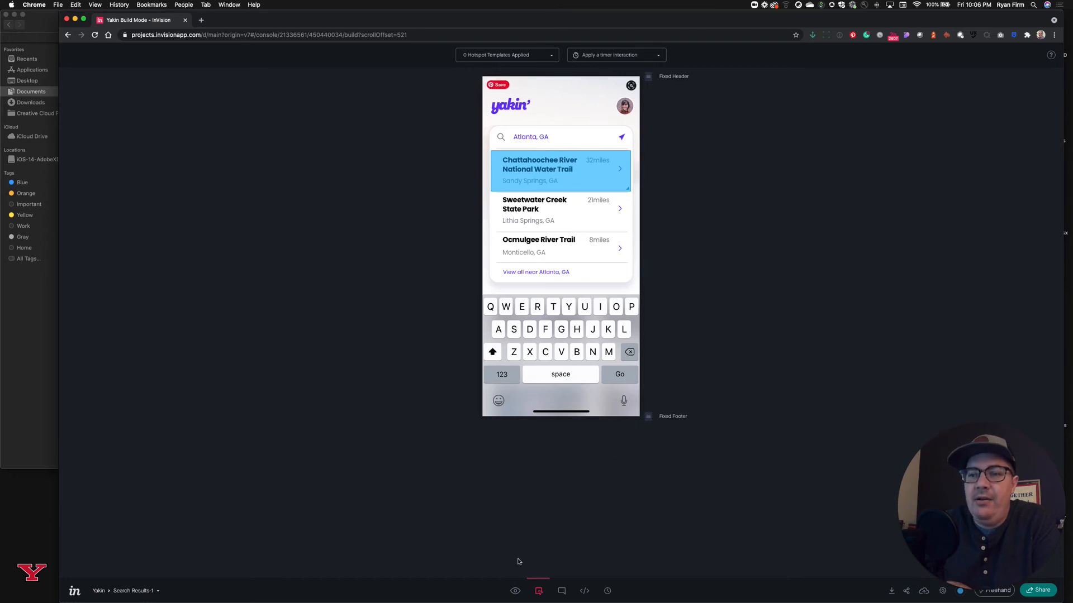
Test the Chattahoochee River result's link in preview and open the Search Results screen for hotspot editing.
left_click(515, 591)
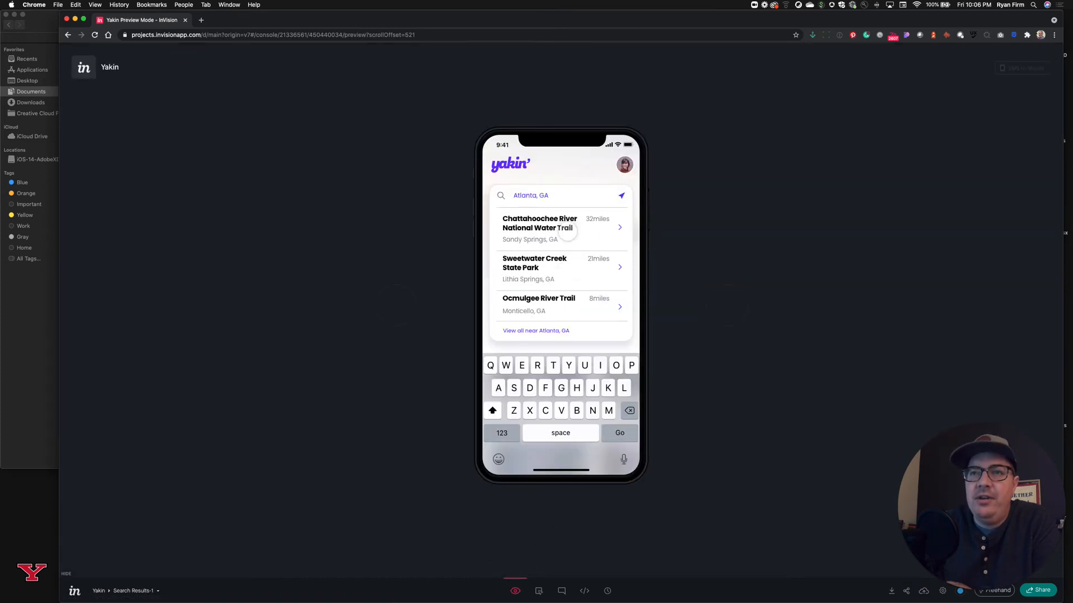
left_click(567, 232)
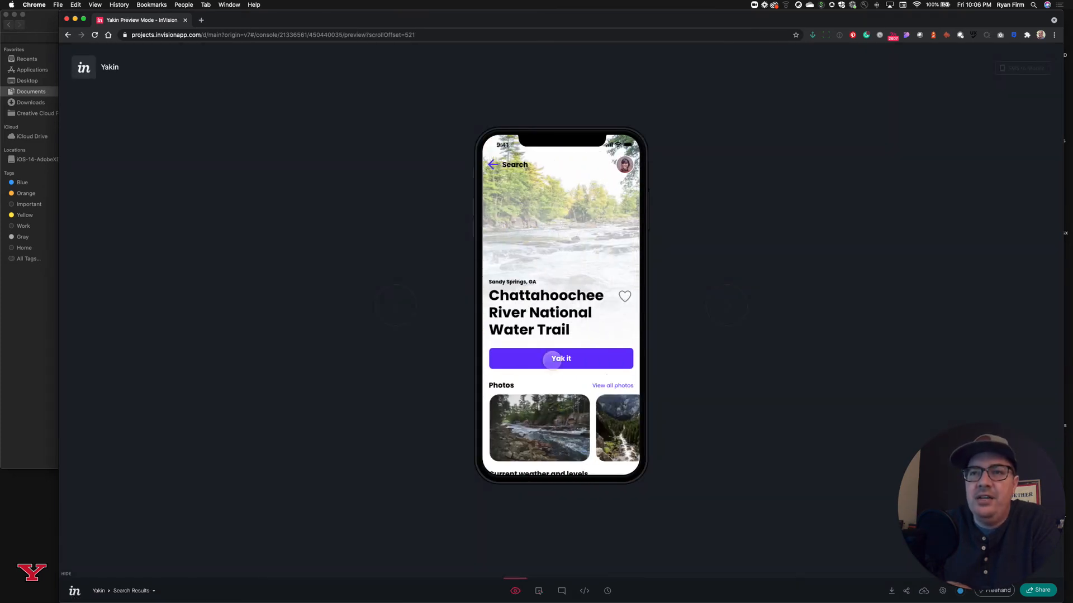
left_click(540, 592)
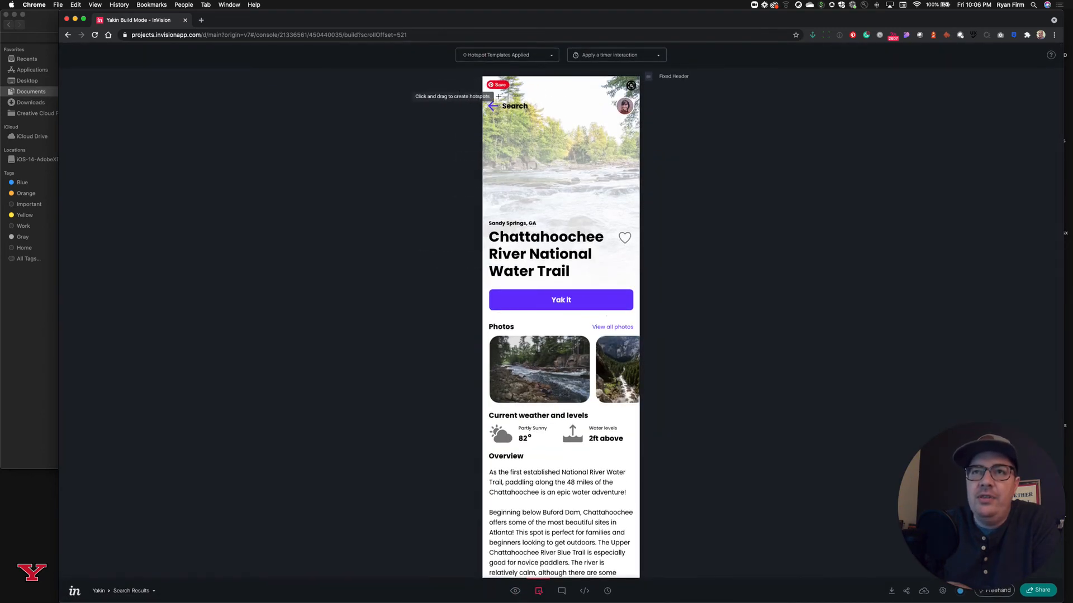
Add a hotspot over the back arrow beside Search, linking to the Dashboard on tap with a Slide Right transition.
left_click_drag(485, 97, 507, 117)
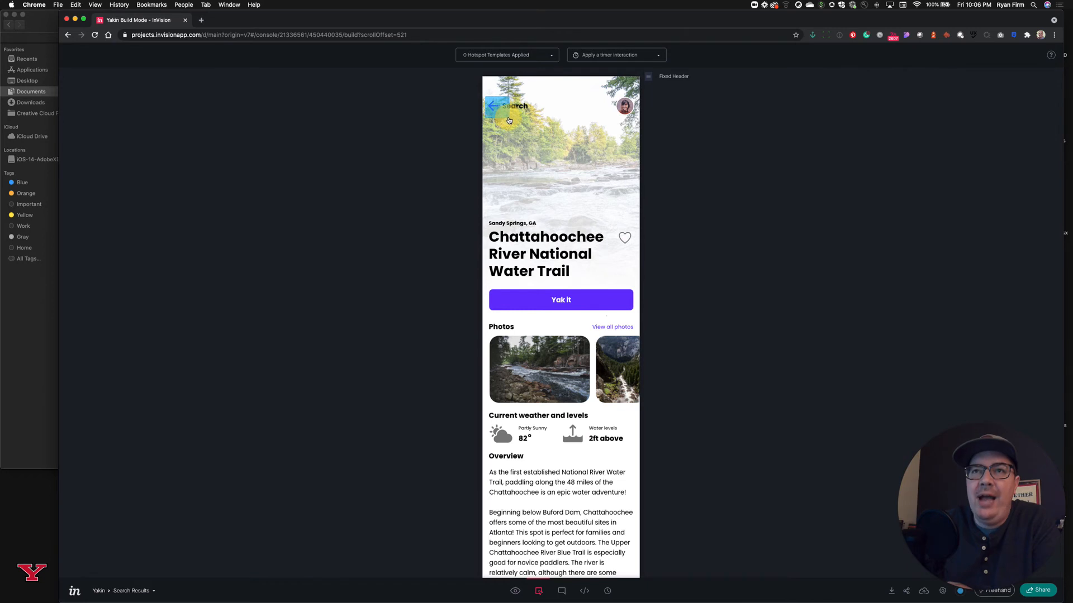
left_click(585, 120)
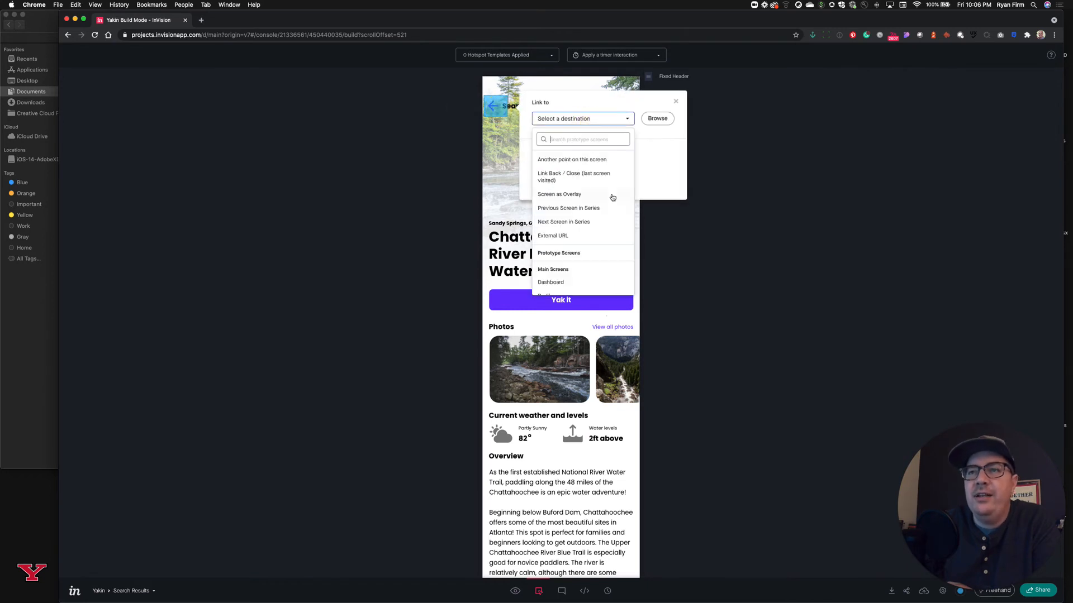
left_click(574, 284)
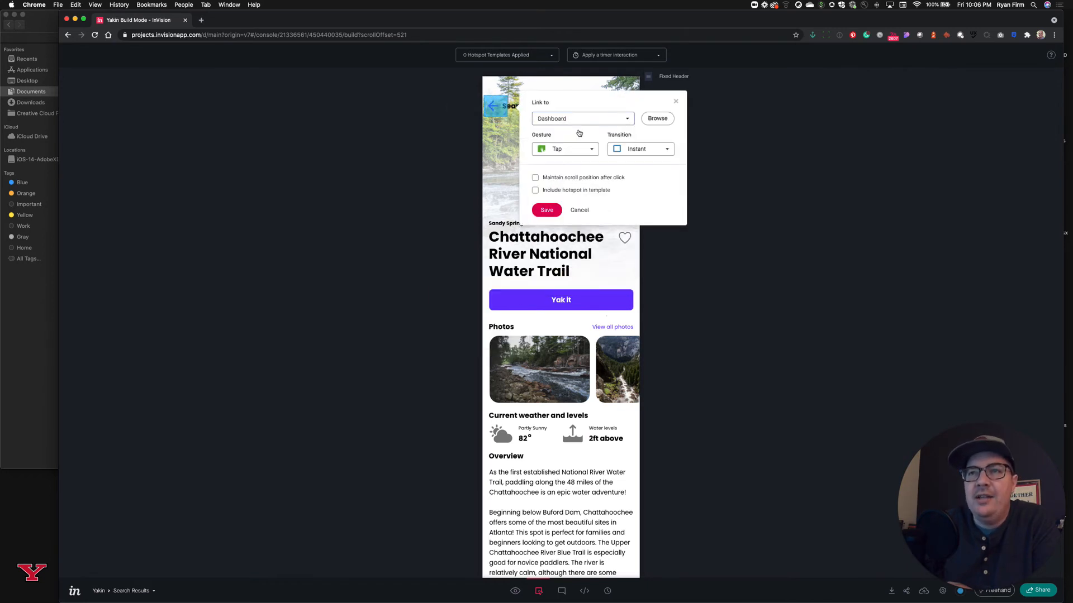
left_click(665, 157)
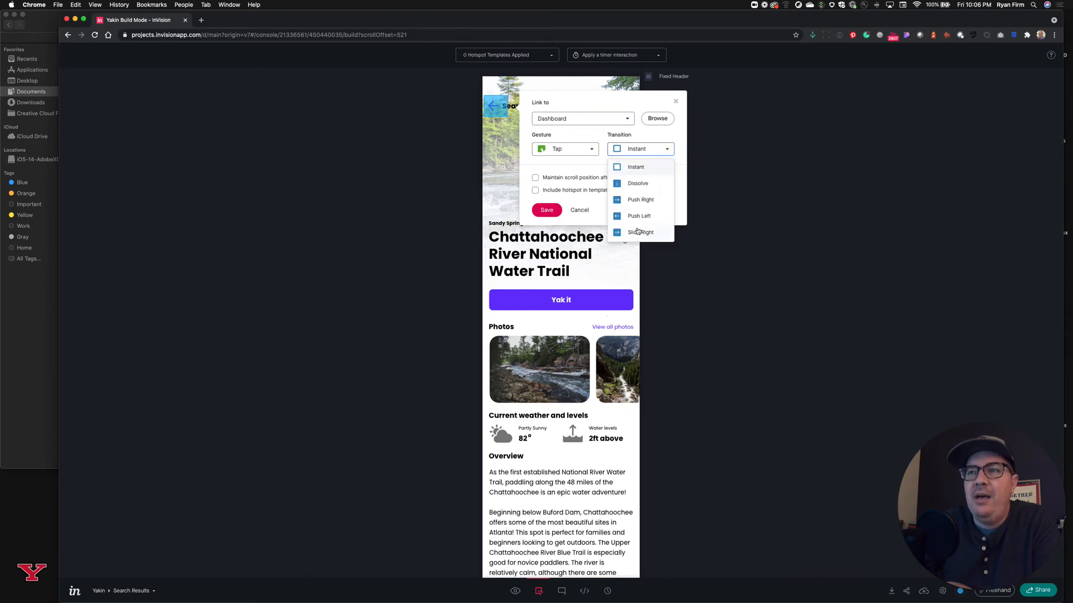
scroll(638, 229, "down", 1)
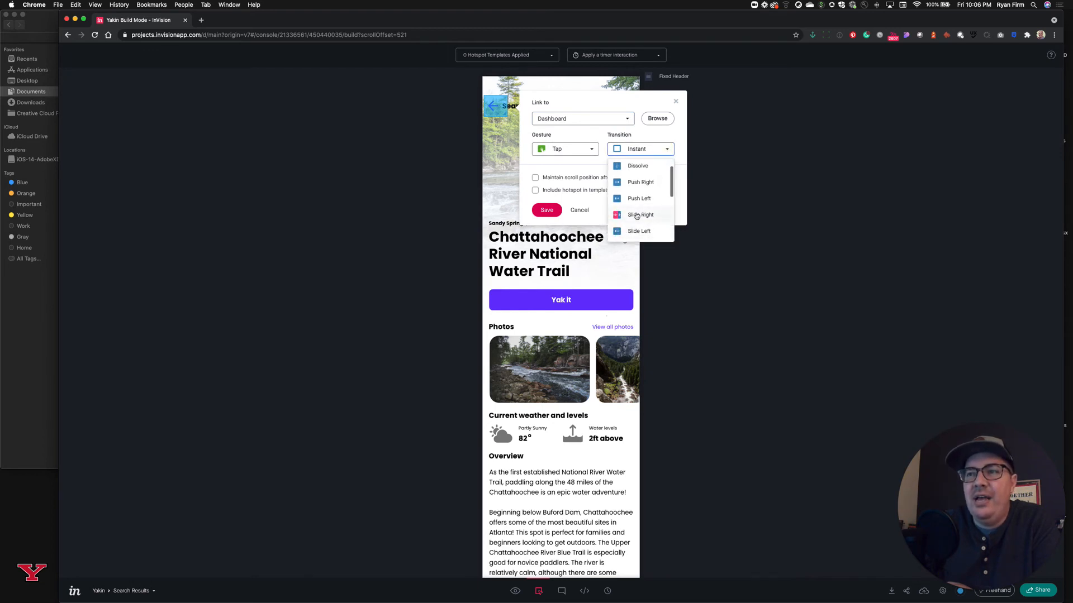
left_click(638, 215)
left_click(547, 196)
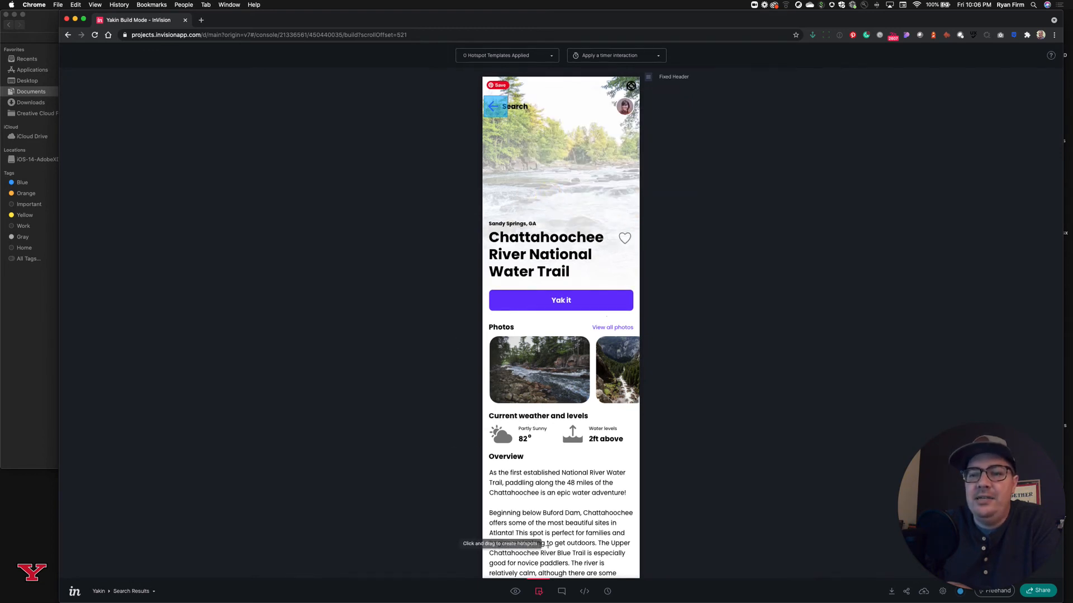
Preview the back arrow's return to the Dashboard, open and close the Profile screen, and look through the Dashboard's content.
left_click(515, 591)
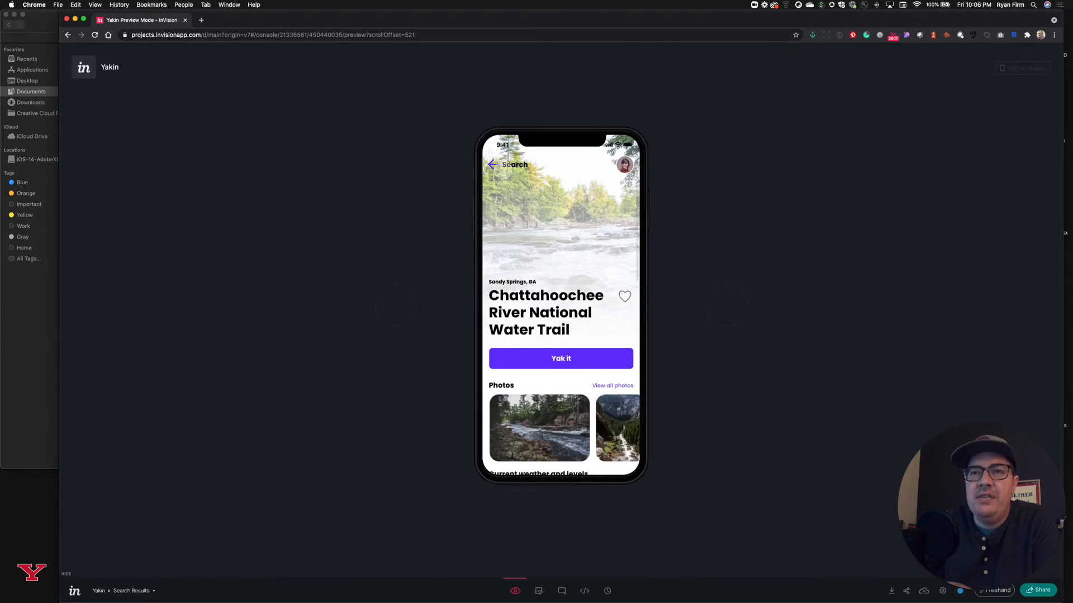
left_click(491, 164)
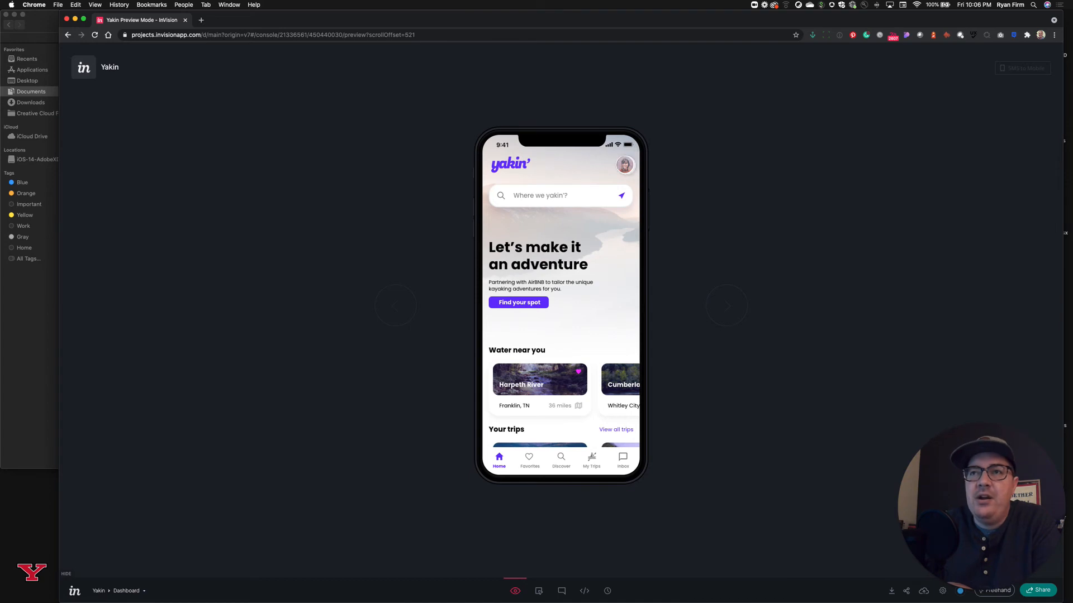
left_click(624, 164)
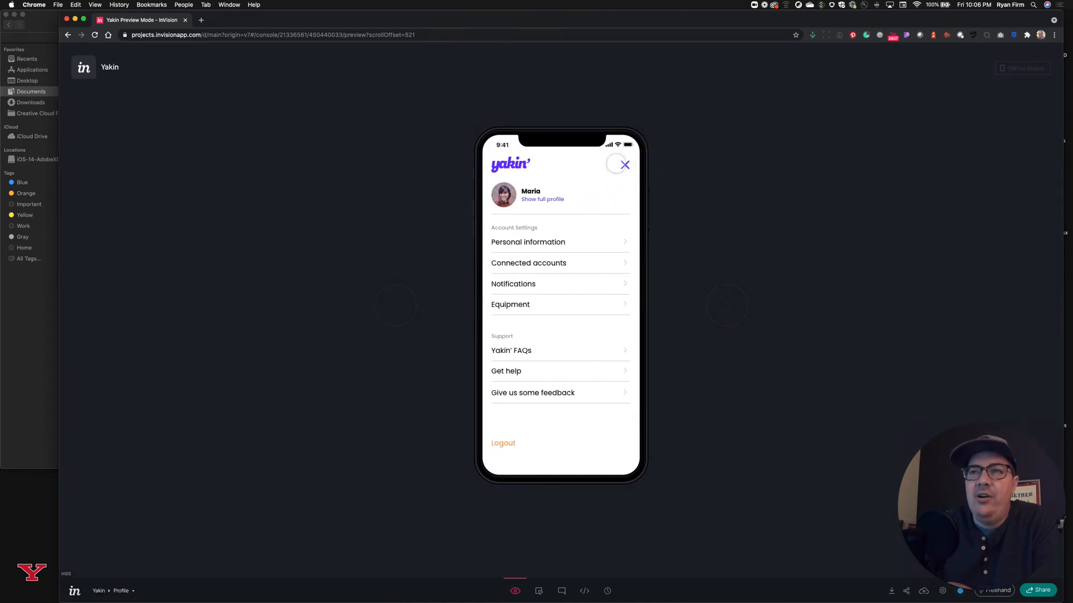
left_click(624, 164)
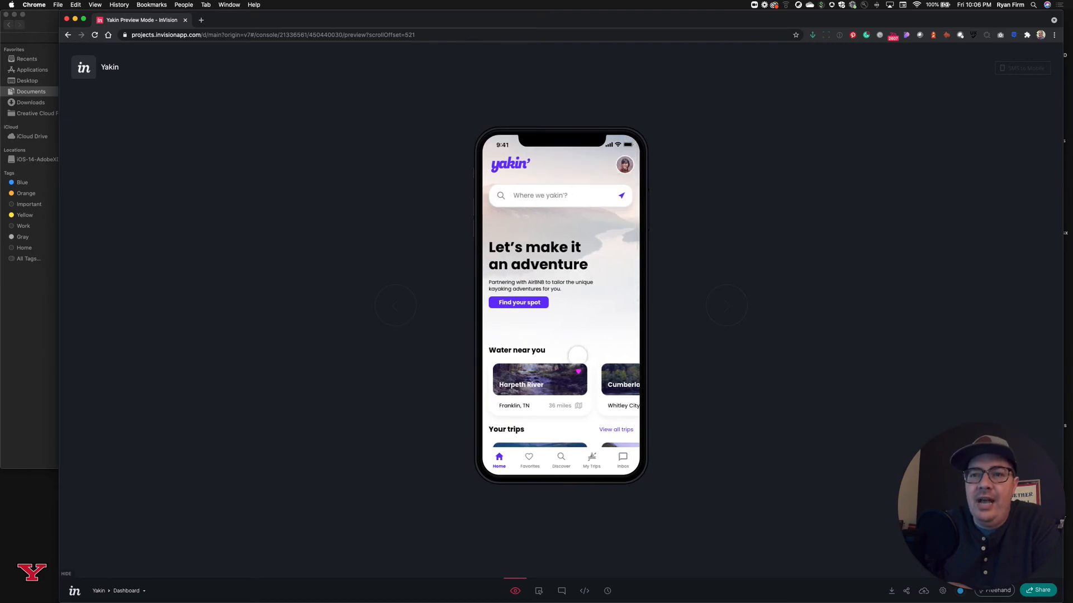
scroll(578, 356, "down", 3)
scroll(578, 356, "down", 3)
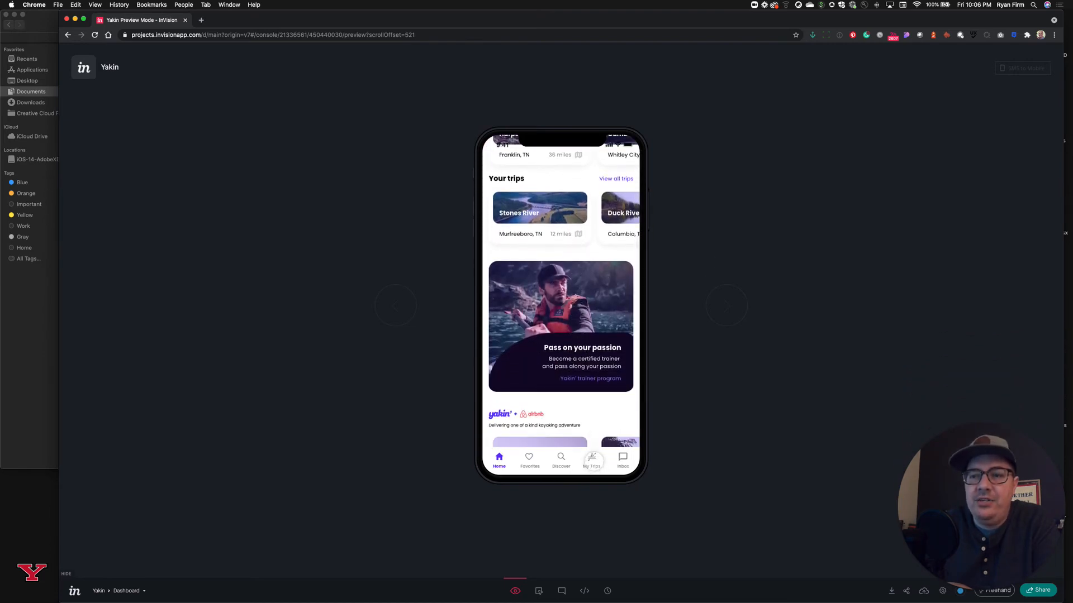
Add a hotspot over the Dashboard's Stones River trip card, linking to My Trips on tap with a Dissolve transition.
left_click(539, 590)
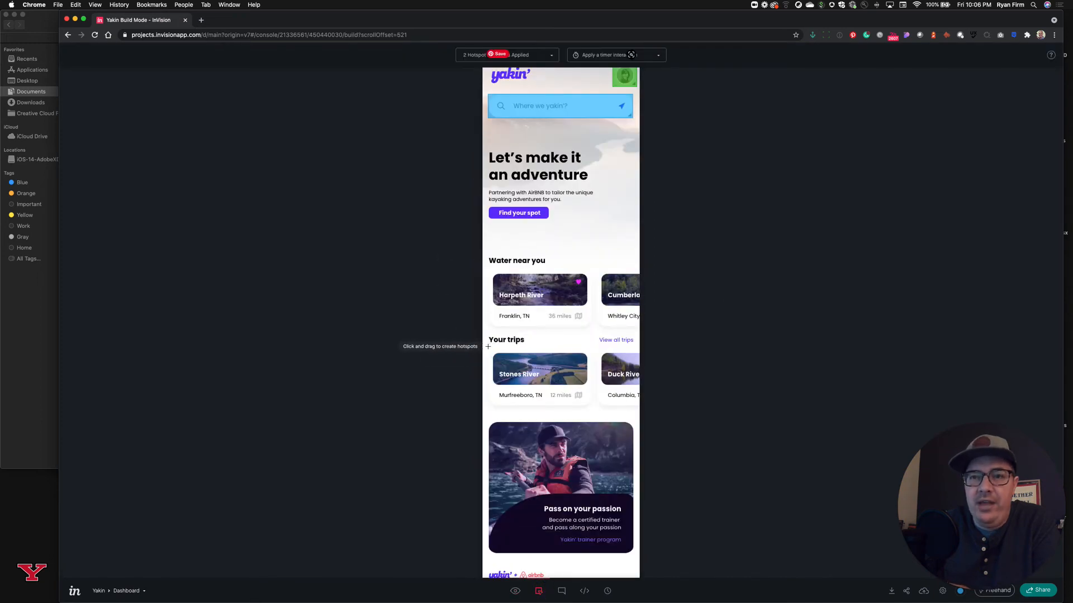
left_click_drag(487, 348, 593, 404)
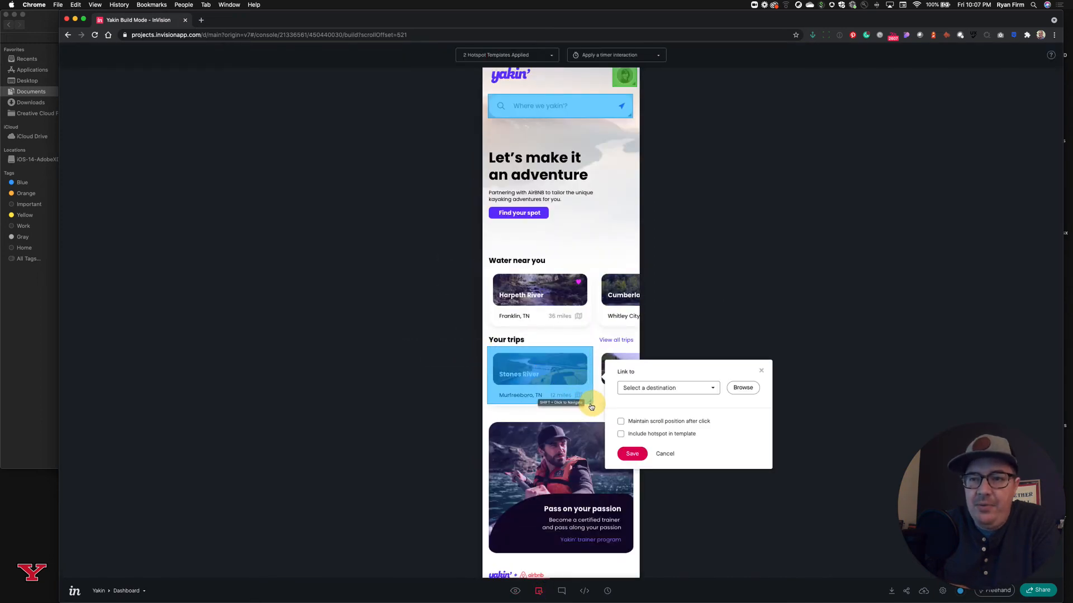
left_click(706, 389)
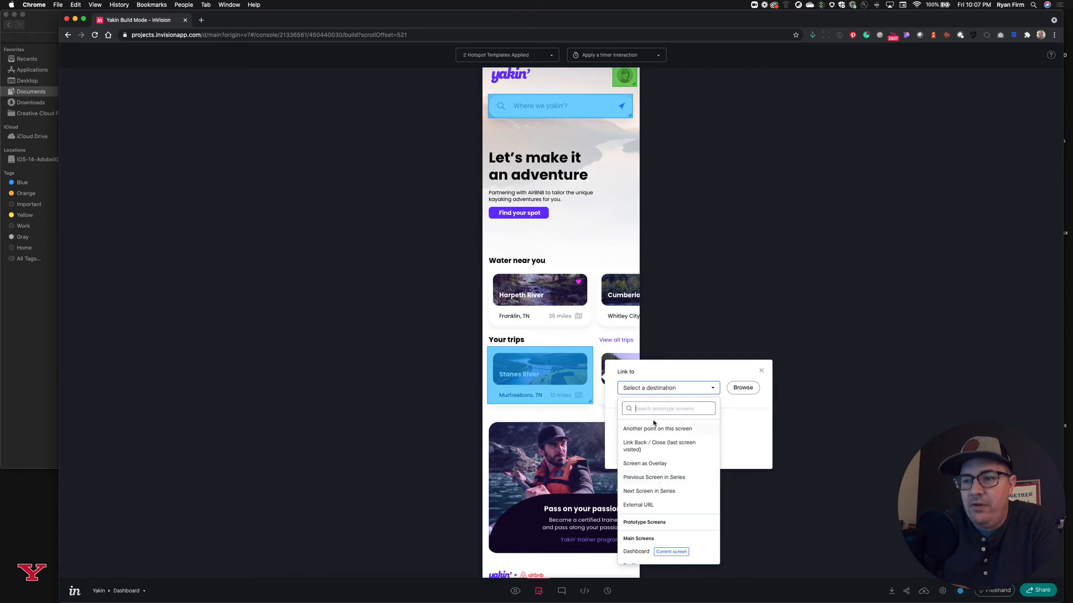
scroll(665, 450, "down", 3)
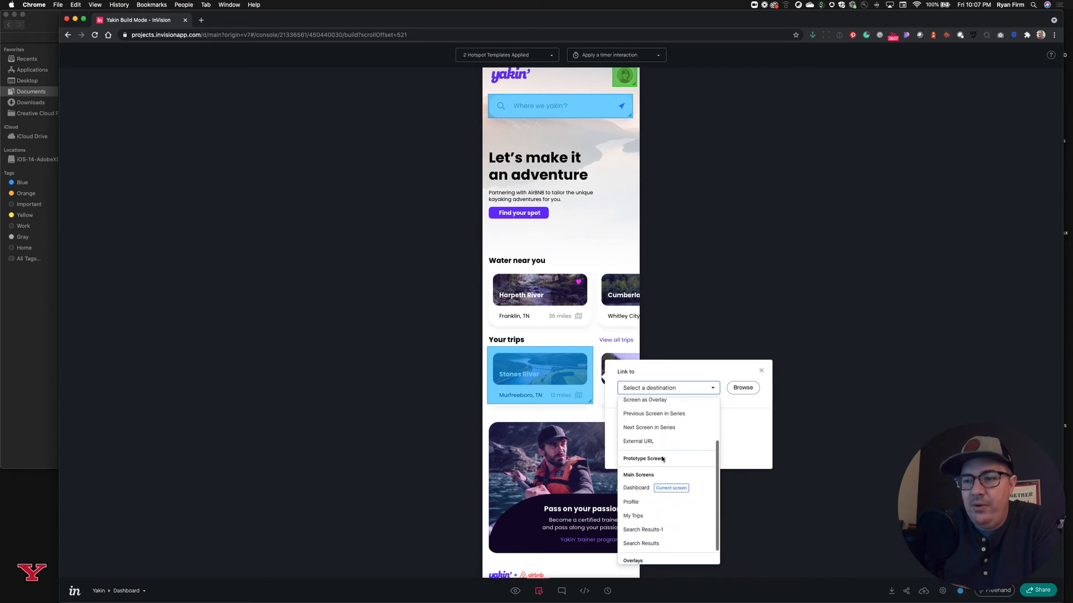
left_click(655, 516)
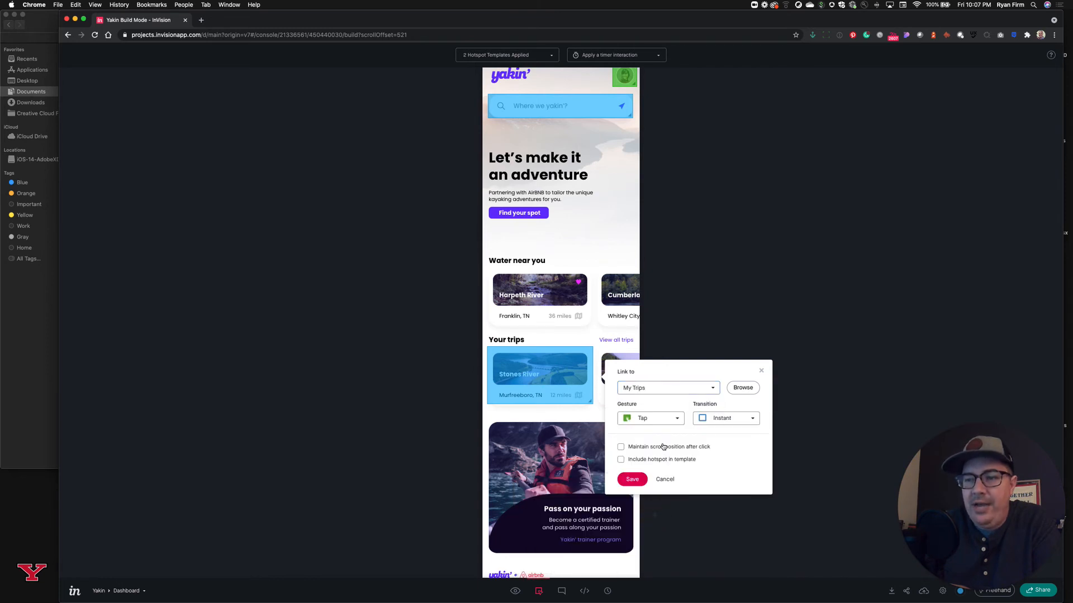
left_click(709, 419)
left_click(721, 455)
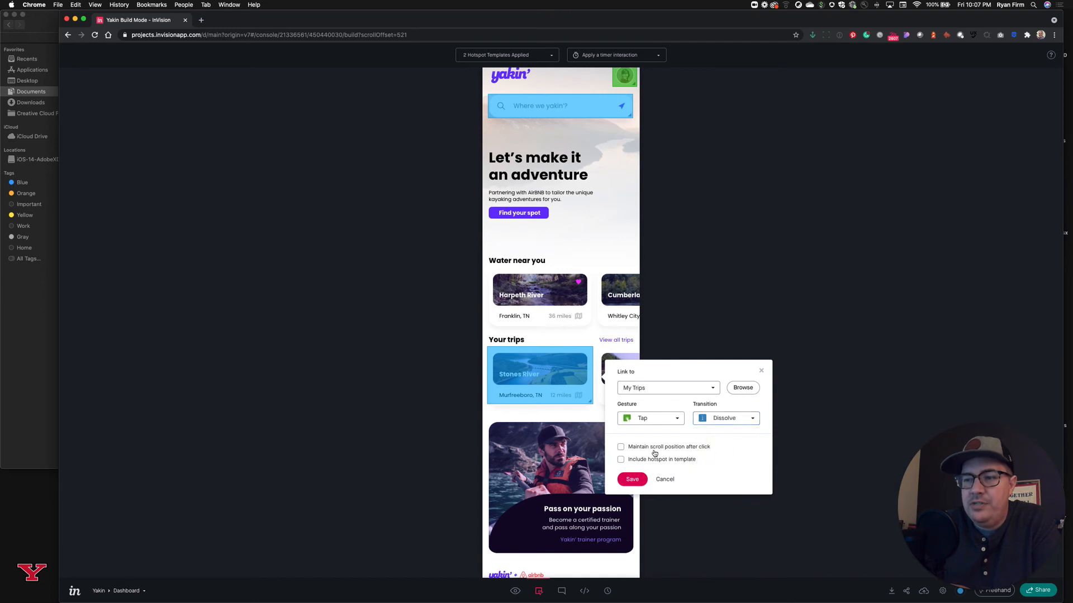
left_click(632, 479)
Preview the Stones River card's link, look through the My Trips screen, and return to the Dashboard with its back arrow.
left_click(515, 591)
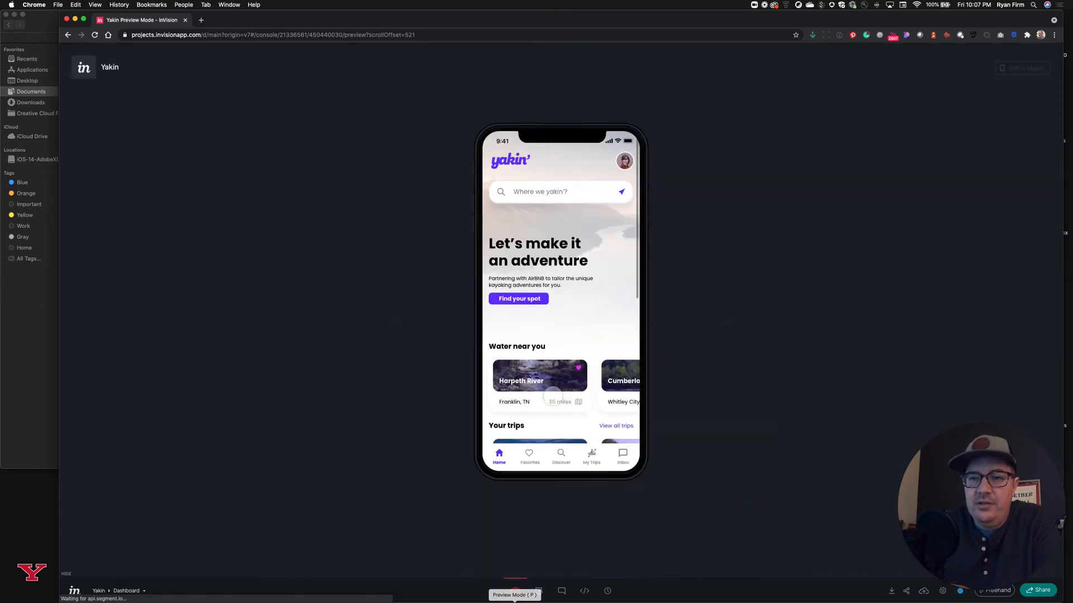
left_click(545, 393)
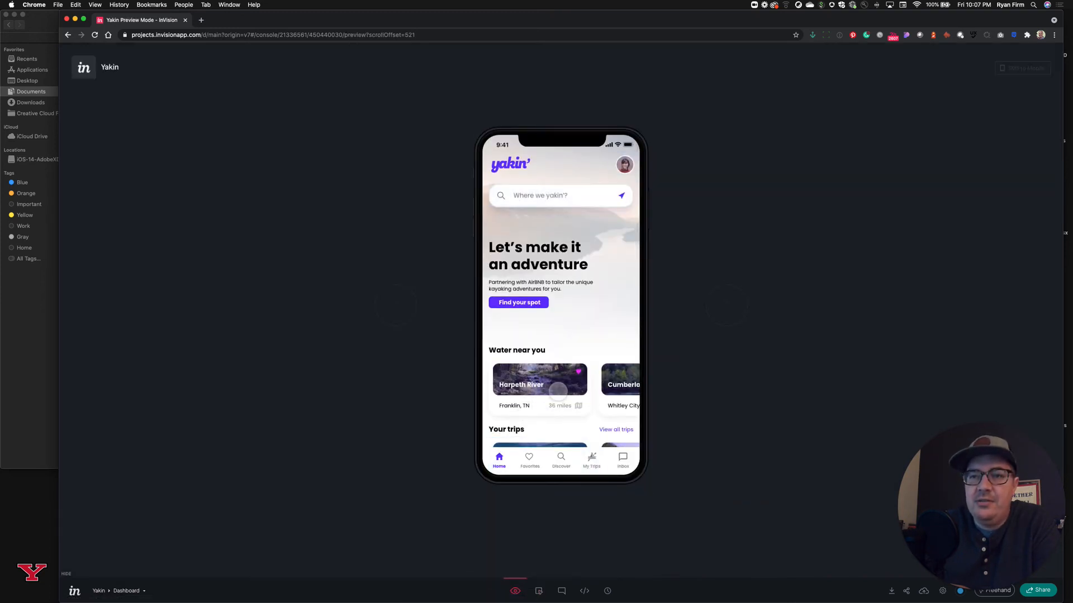
scroll(533, 385, "down", 3)
left_click(545, 354)
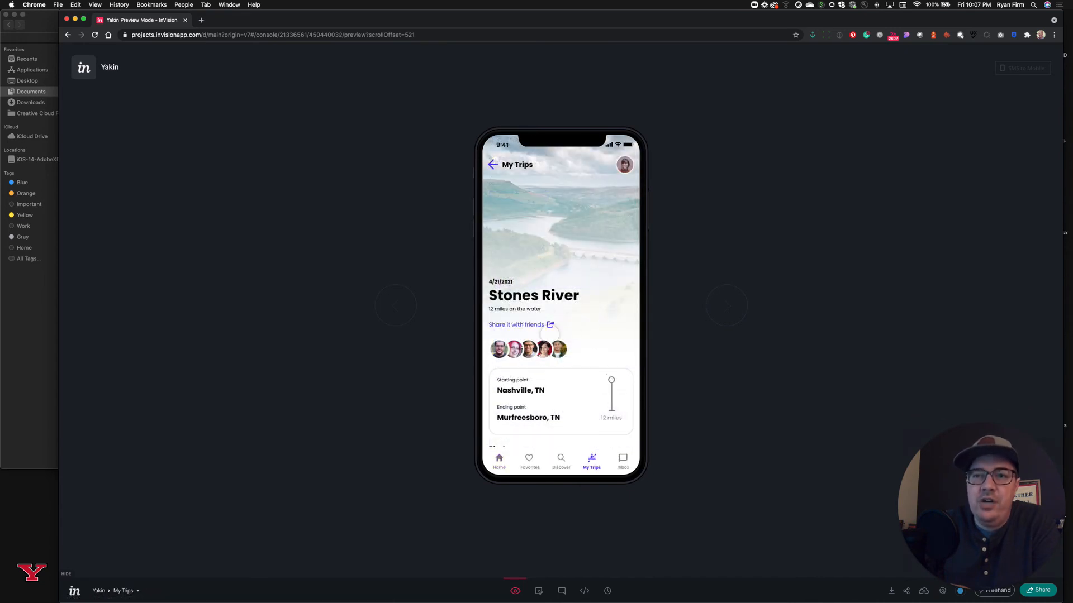
scroll(563, 324, "down", 1)
scroll(563, 323, "down", 1)
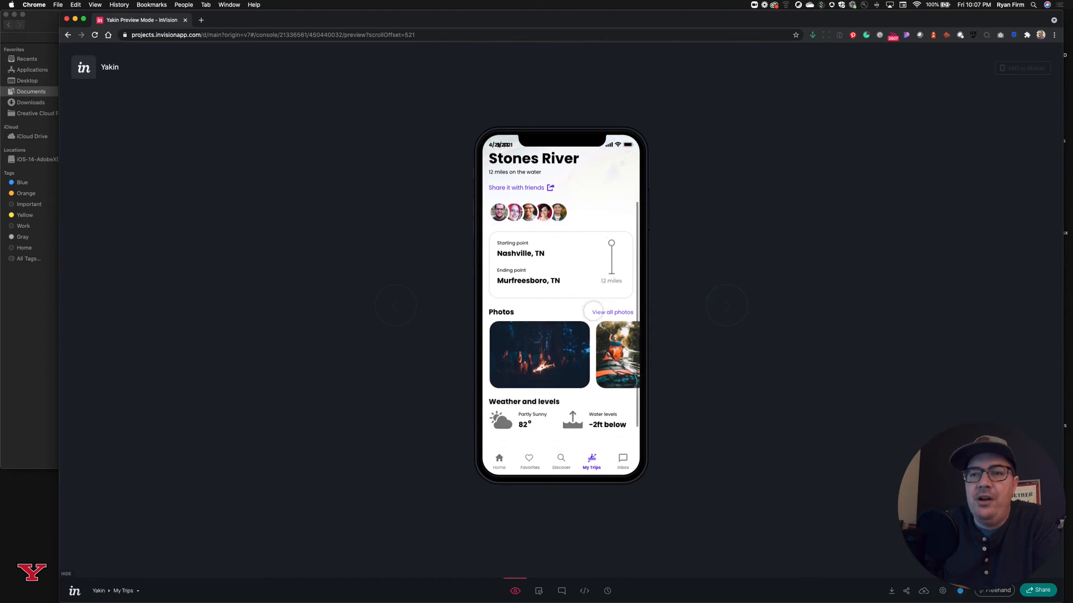
scroll(587, 313, "down", 2)
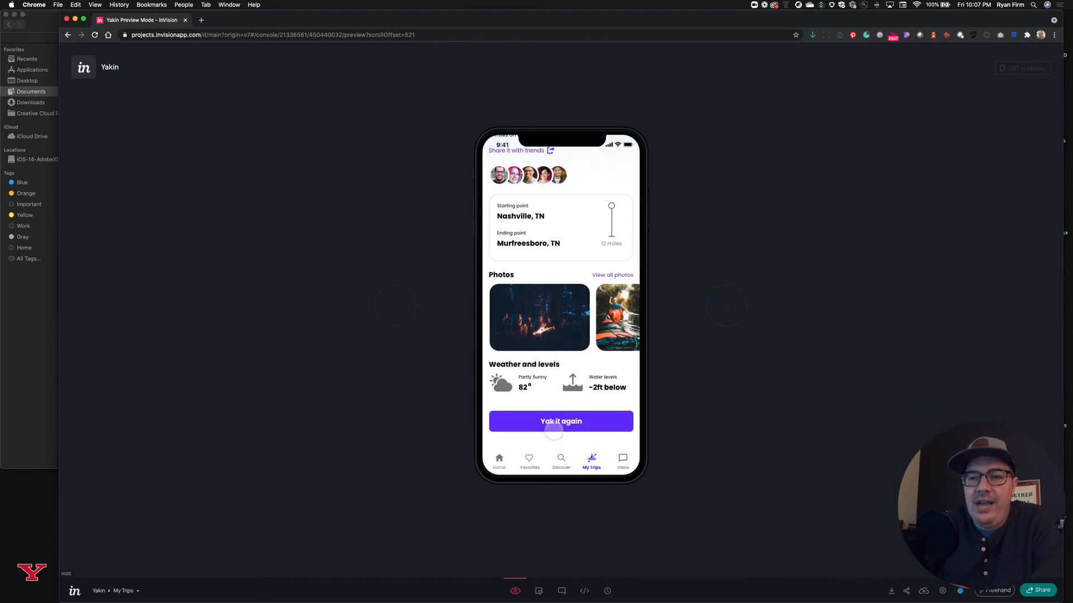
scroll(547, 334, "up", 6)
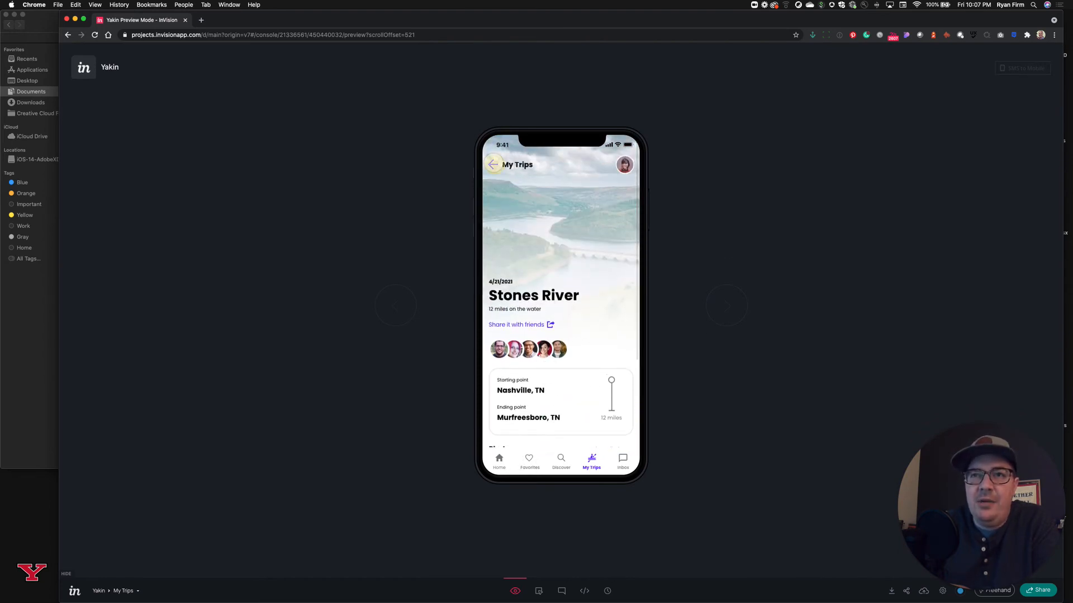
left_click(494, 163)
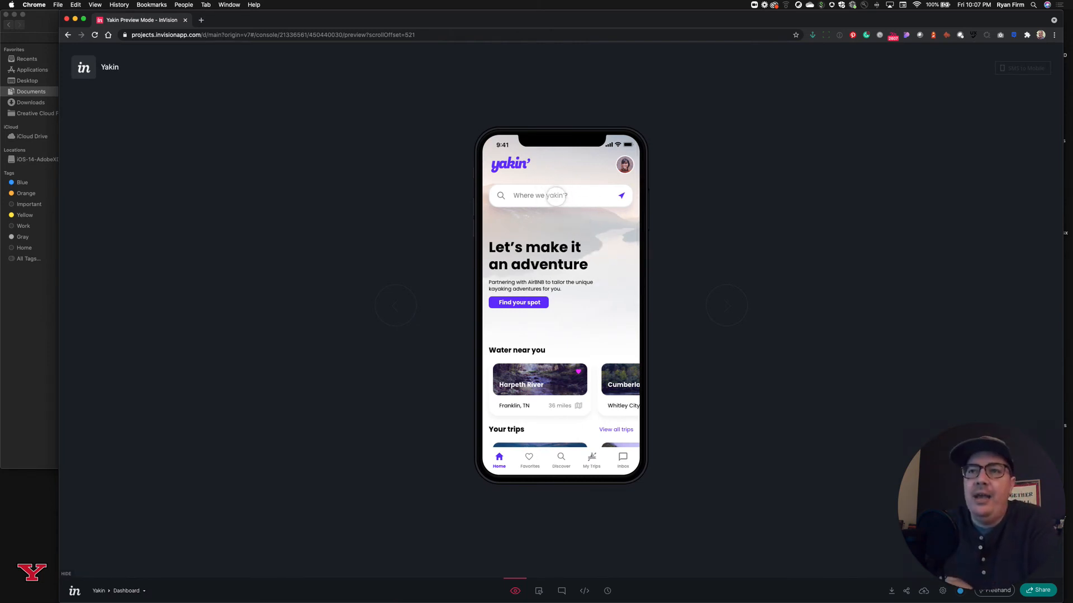
Test the search flow in preview from the search field through the Chattahoochee River result and back to the Dashboard.
left_click(556, 196)
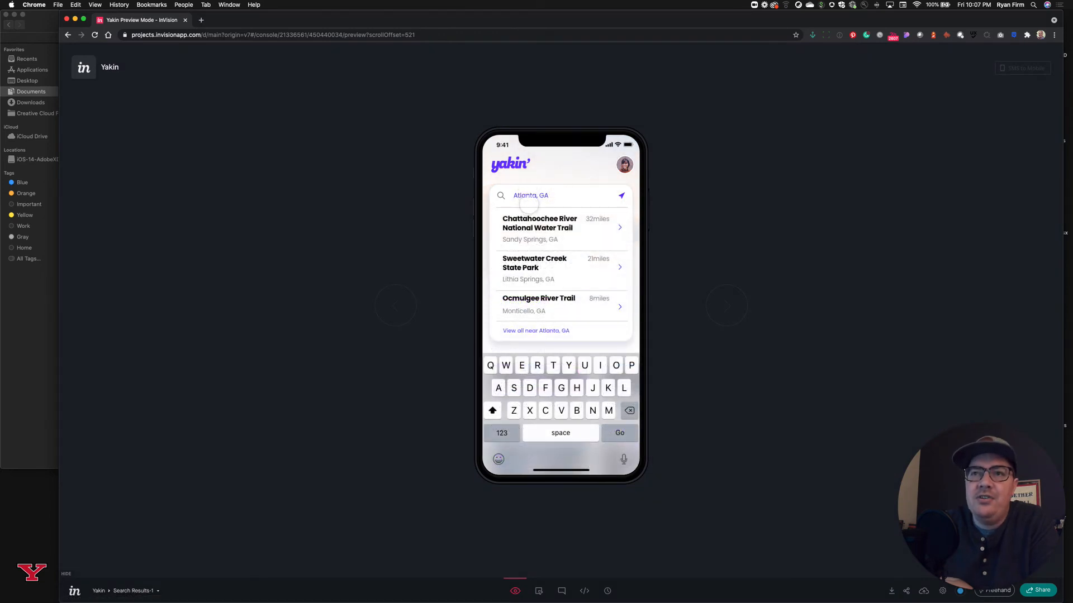
left_click(553, 230)
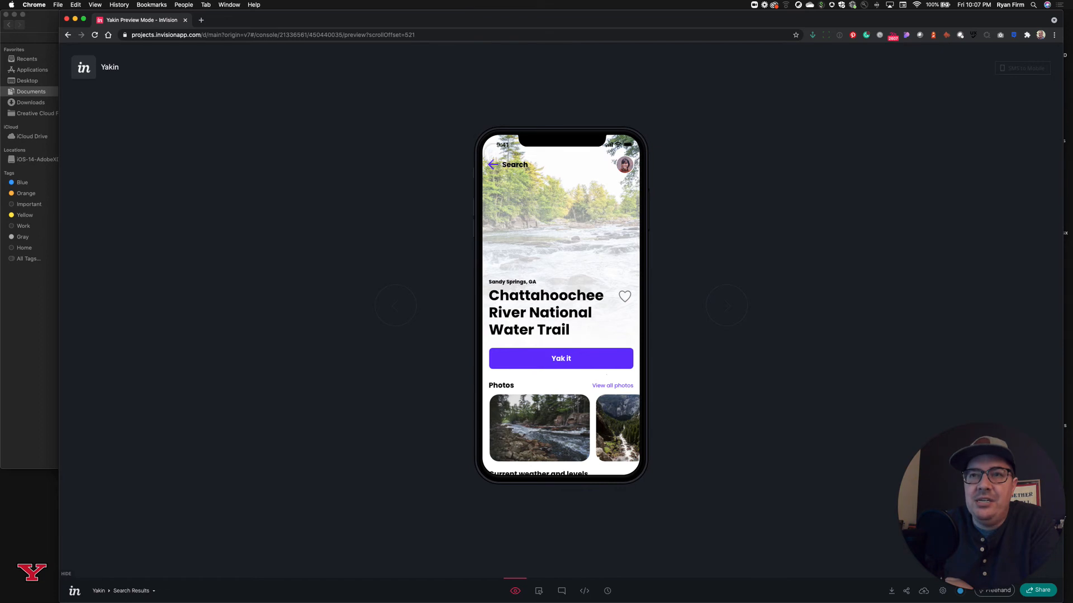
left_click(492, 165)
scroll(608, 465, "down", 3)
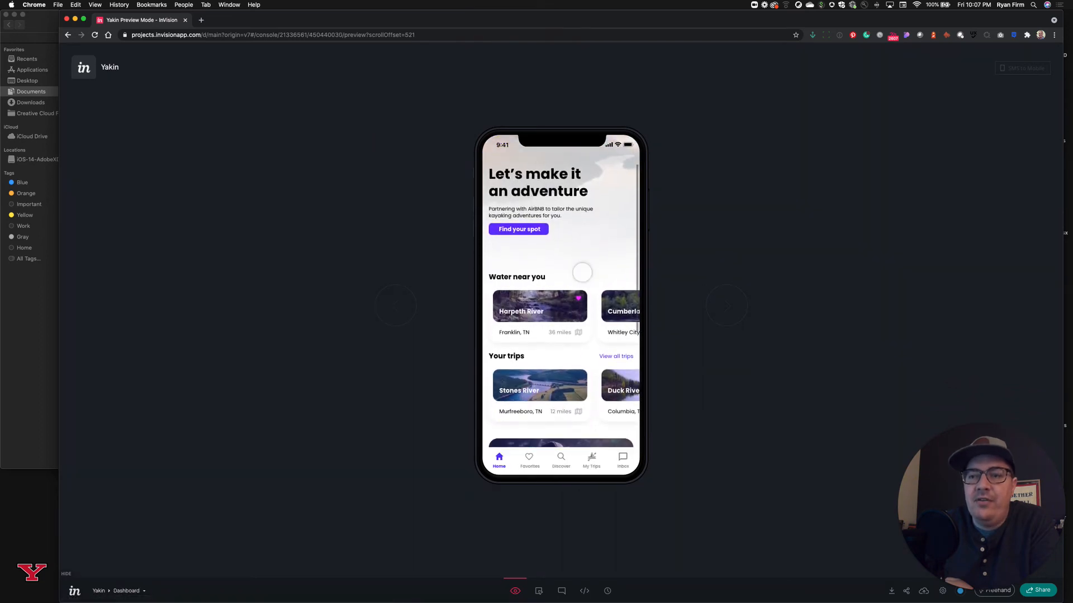
Test the footer's My Trips and Home links in preview, and look through the Dashboard's content.
left_click(592, 459)
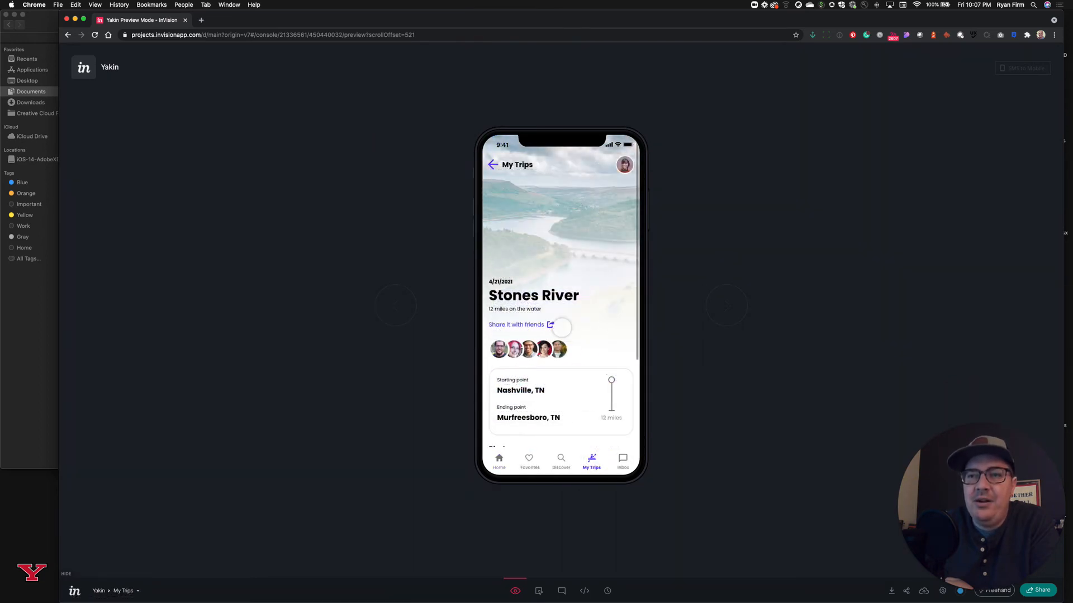
left_click(499, 459)
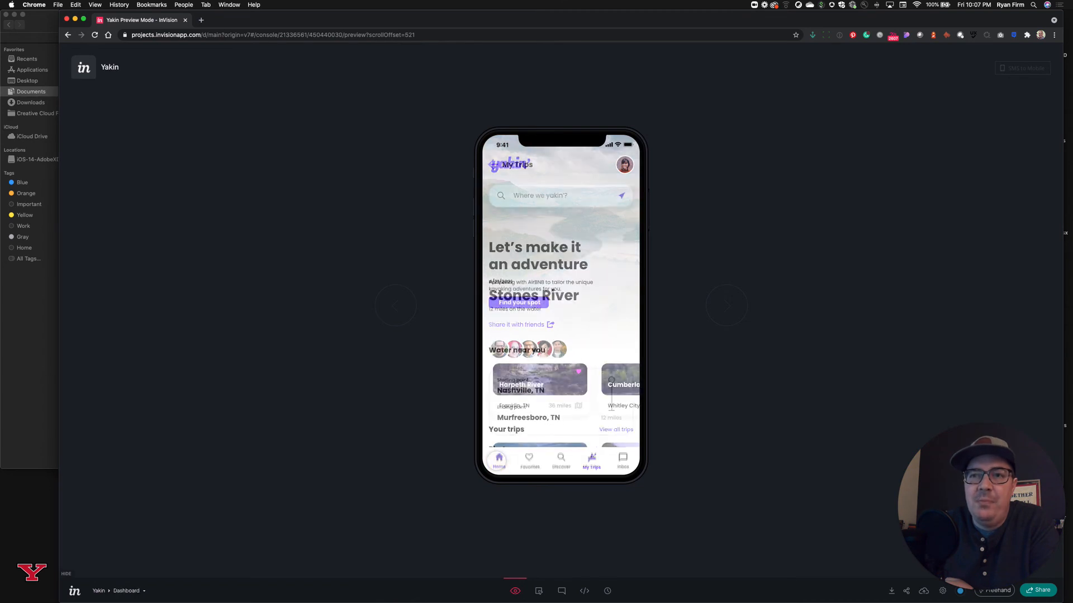
scroll(537, 391, "down", 5)
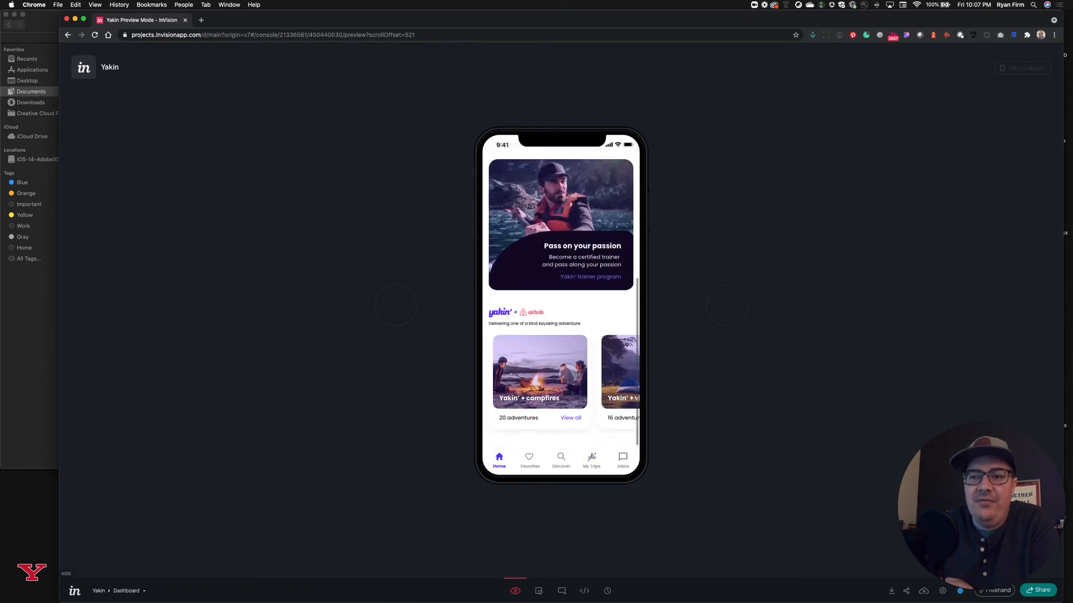
scroll(569, 374, "up", 5)
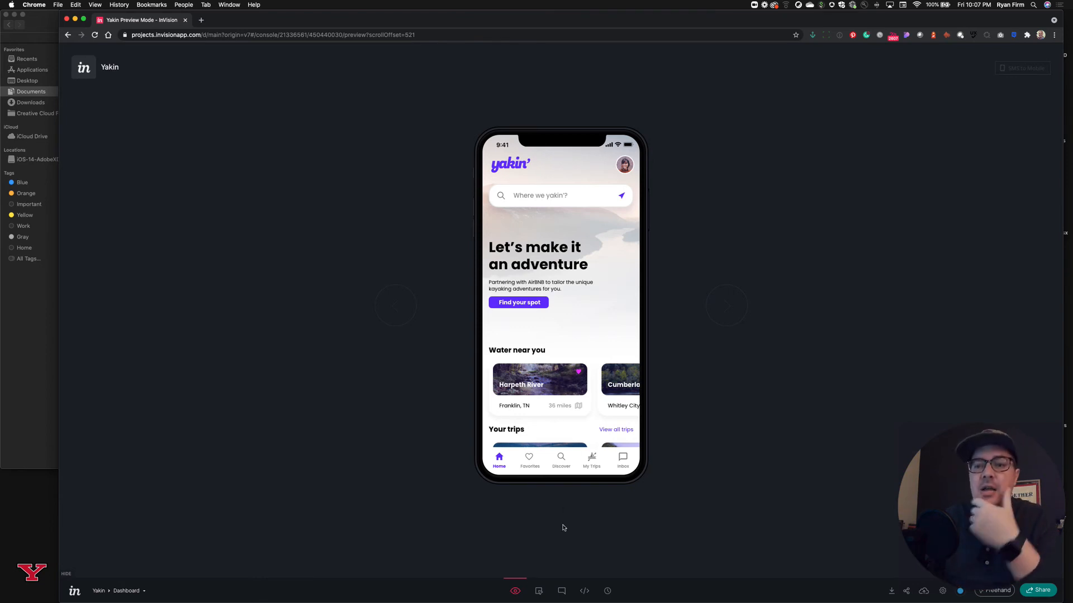
Change the Stones River hotspot's transition to Pop and save it.
left_click(539, 591)
left_click(564, 355)
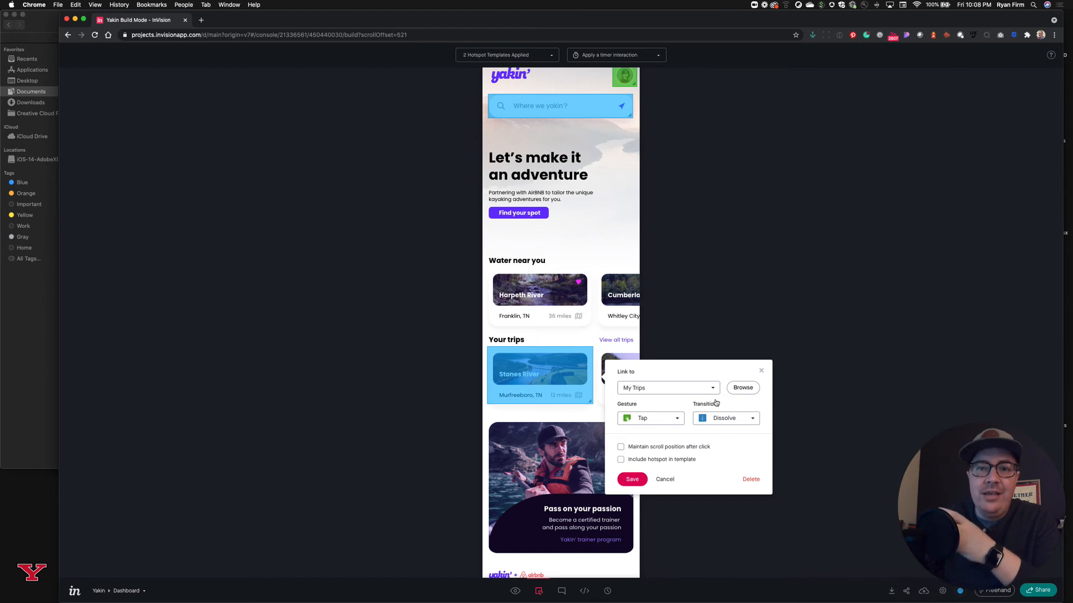
left_click(730, 419)
scroll(732, 451, "down", 3)
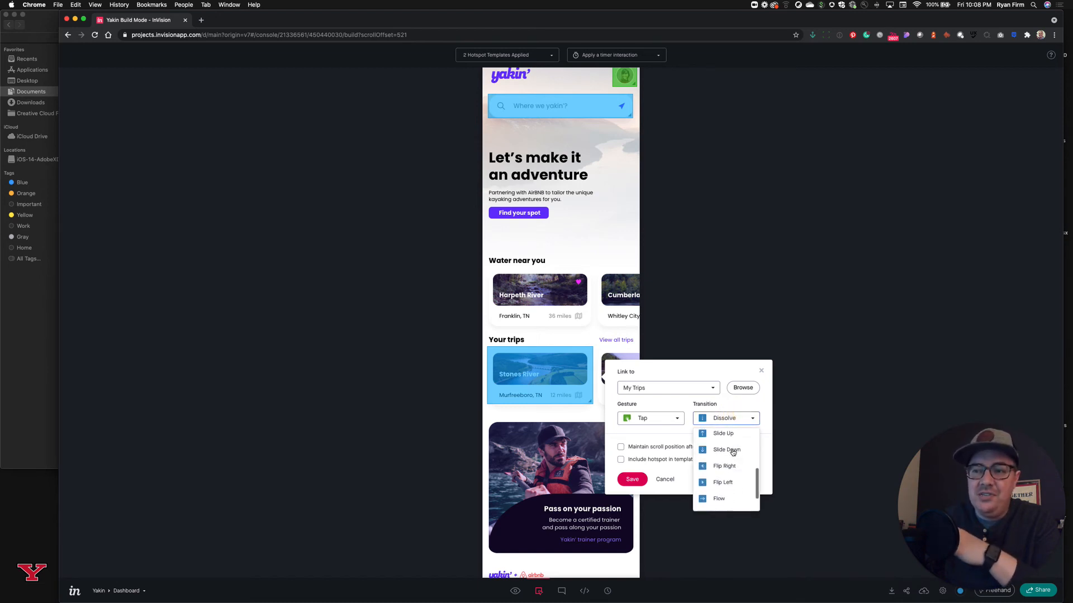
scroll(733, 452, "down", 1)
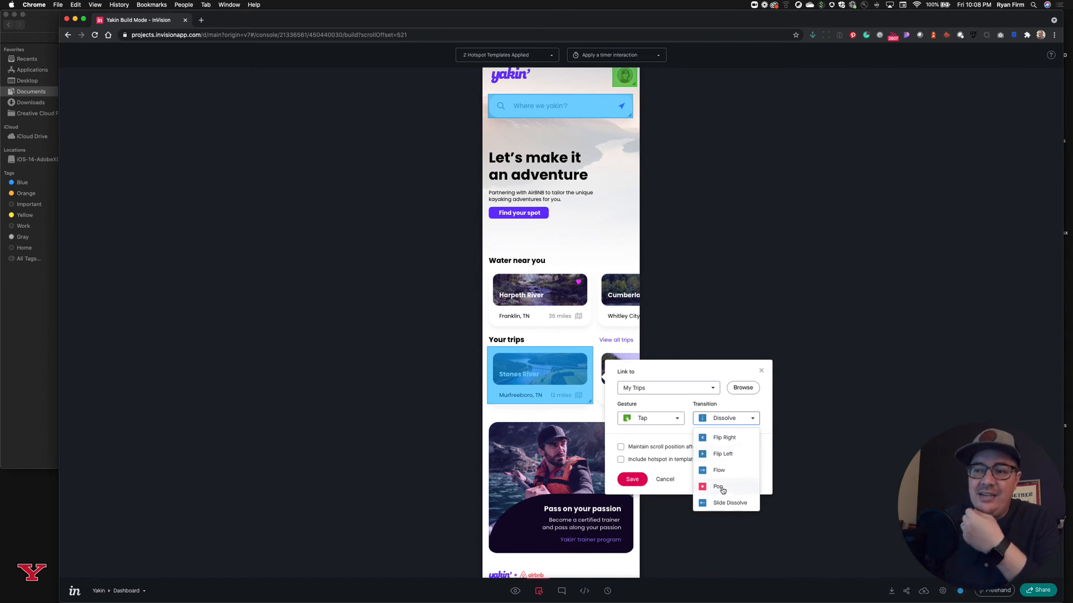
scroll(723, 490, "up", 2)
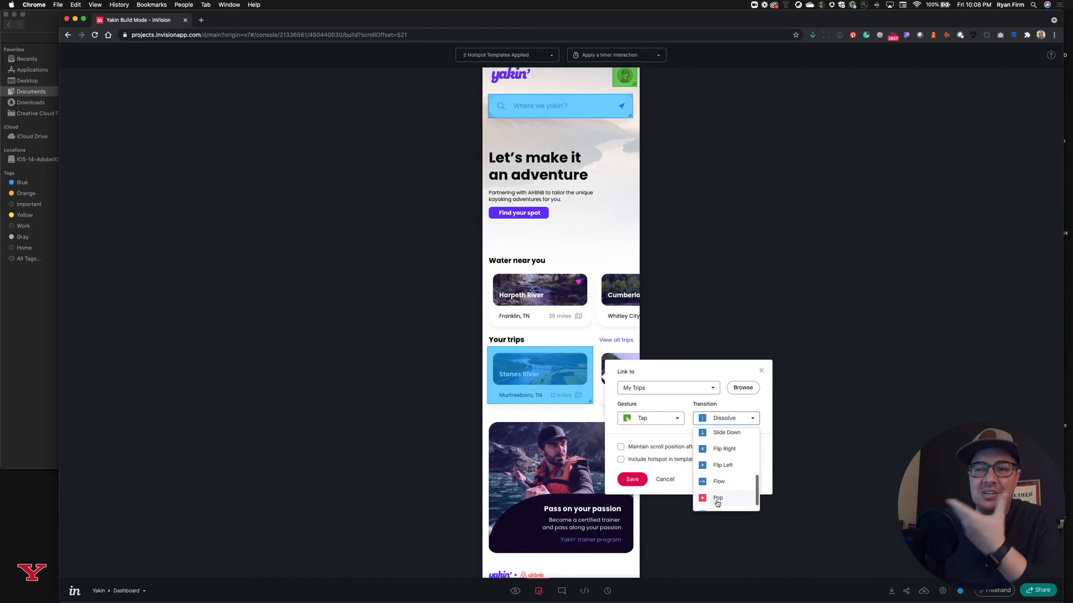
left_click(717, 497)
left_click(636, 478)
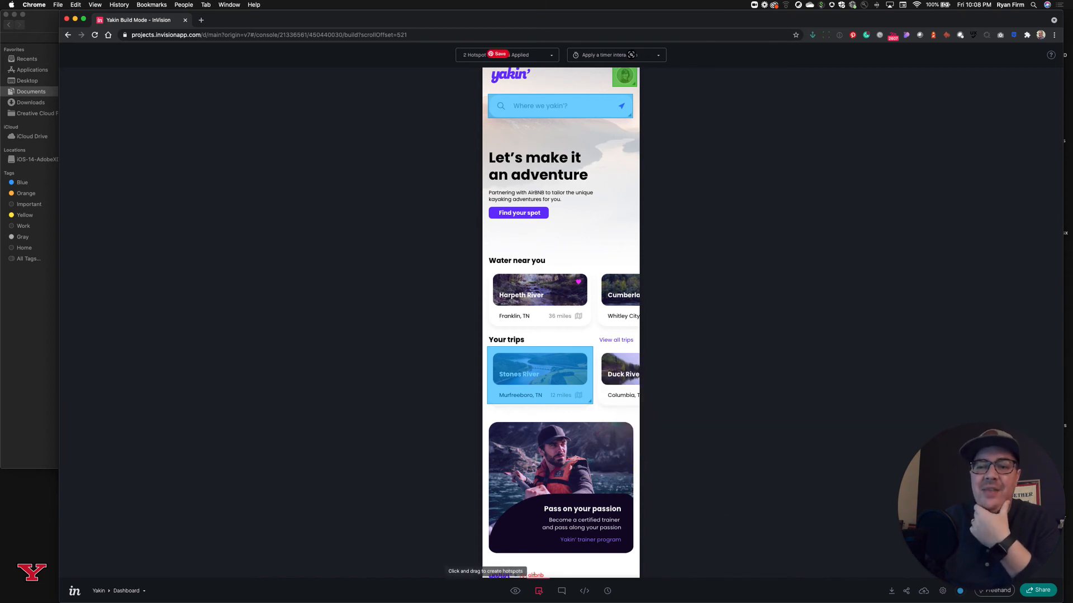
Preview the Pop transition from the Stones River card to My Trips and return to the Dashboard through the footer.
left_click(516, 591)
scroll(559, 414, "down", 2)
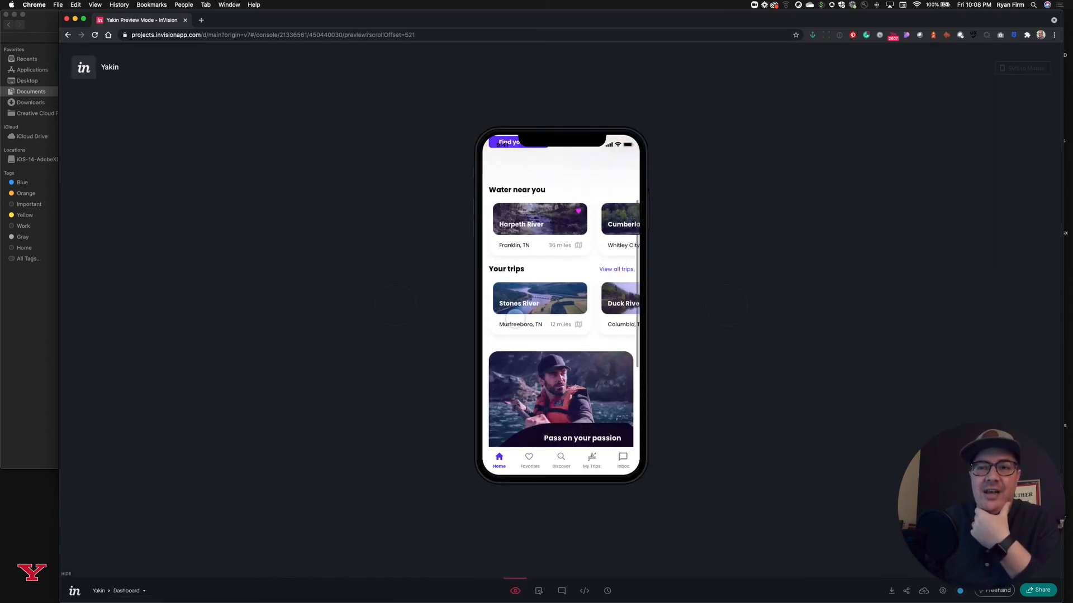
scroll(559, 347, "up", 1)
left_click(549, 327)
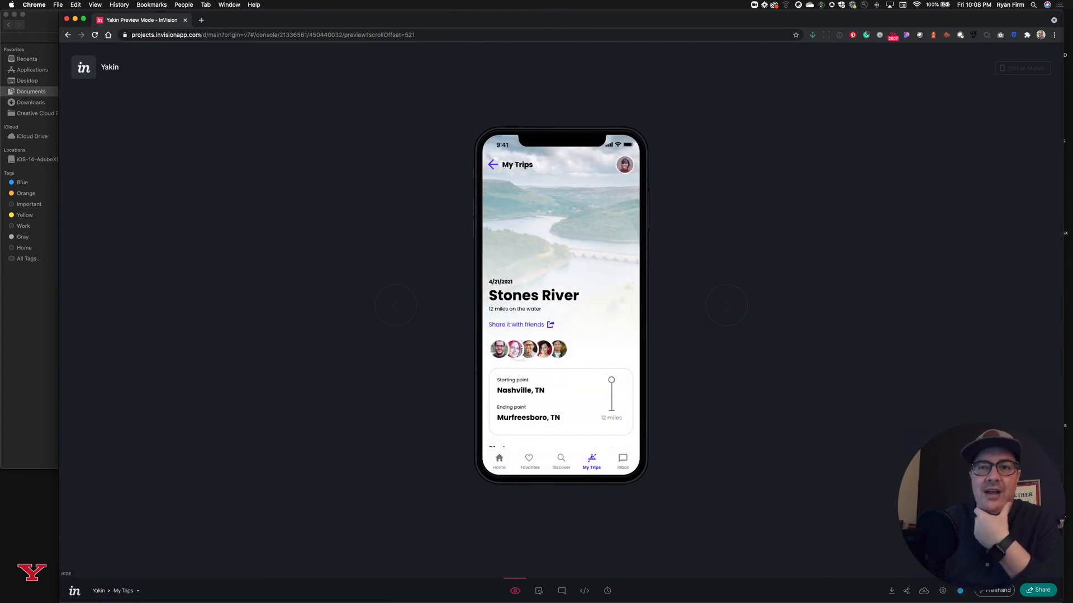
left_click(501, 459)
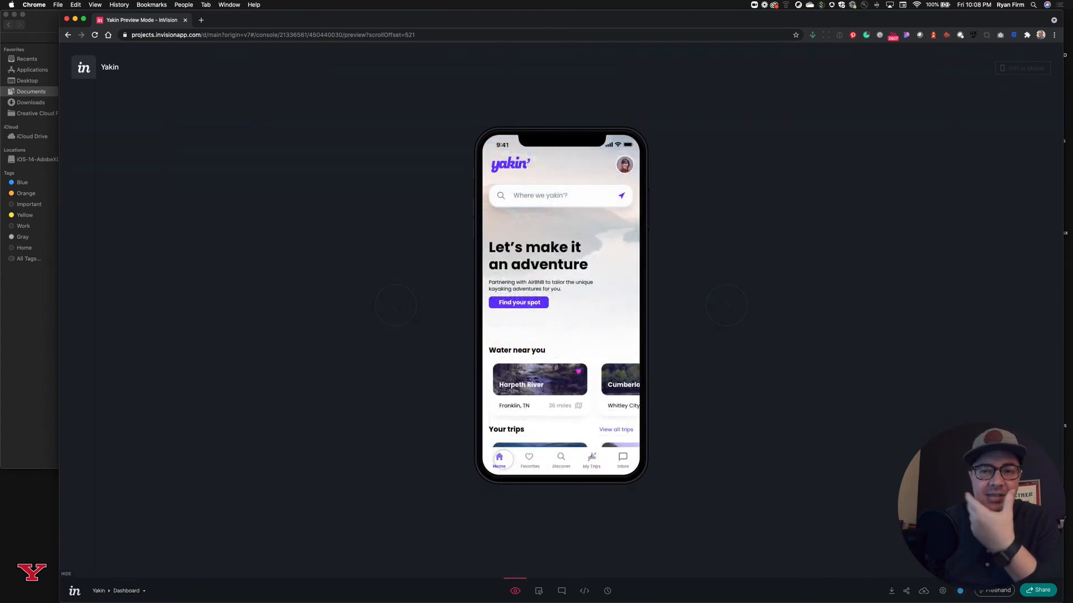
Set the Stones River hotspot's transition back to Dissolve, review the available gestures, keep Tap, and save the hotspot.
left_click(539, 591)
left_click(550, 369)
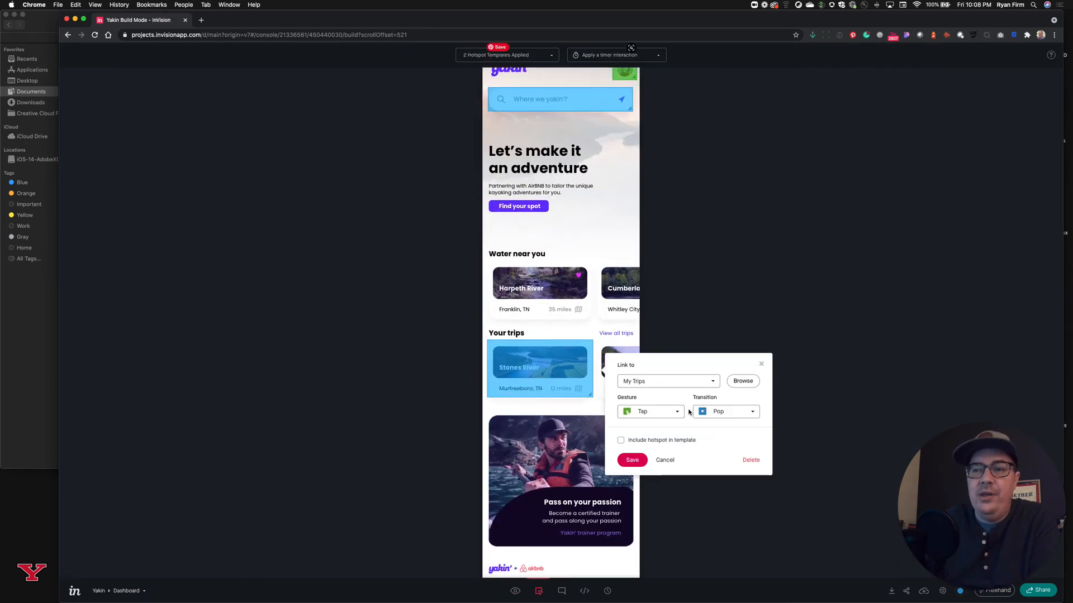
left_click(718, 412)
scroll(719, 416, "up", 2)
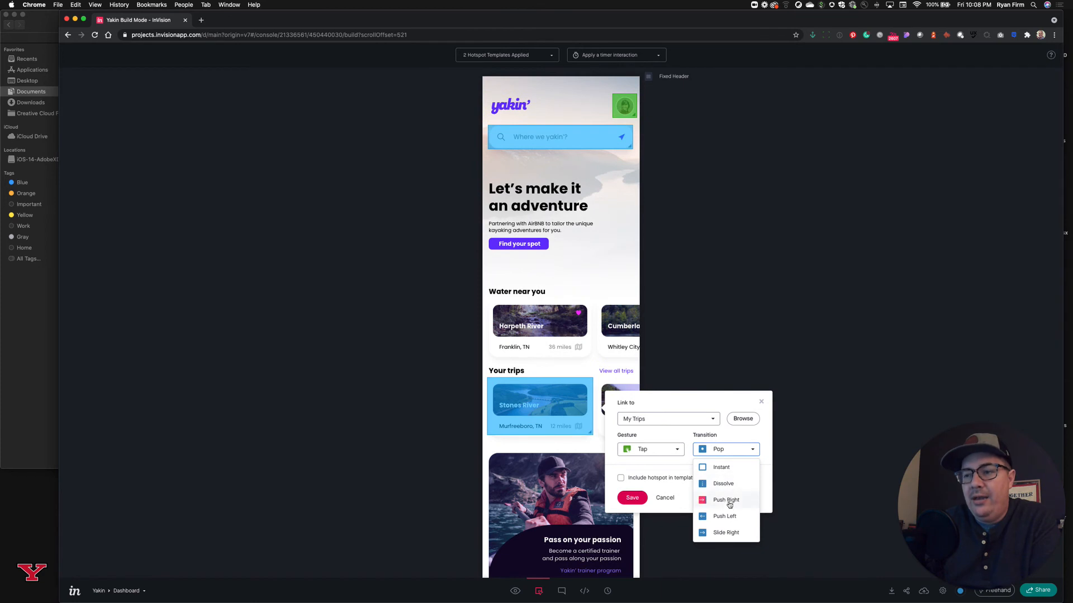
left_click(723, 484)
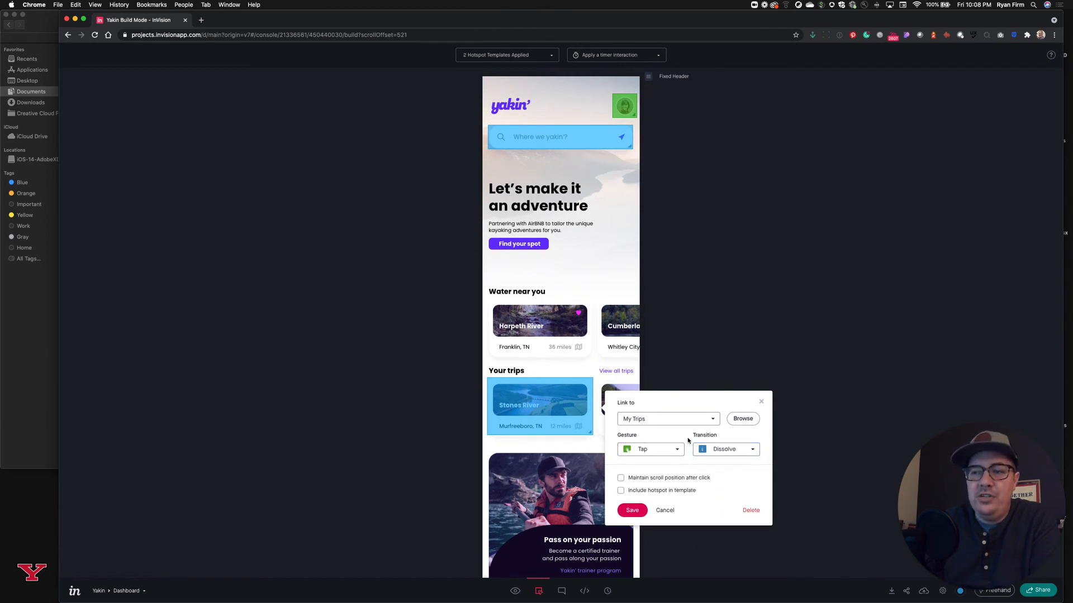
left_click(681, 452)
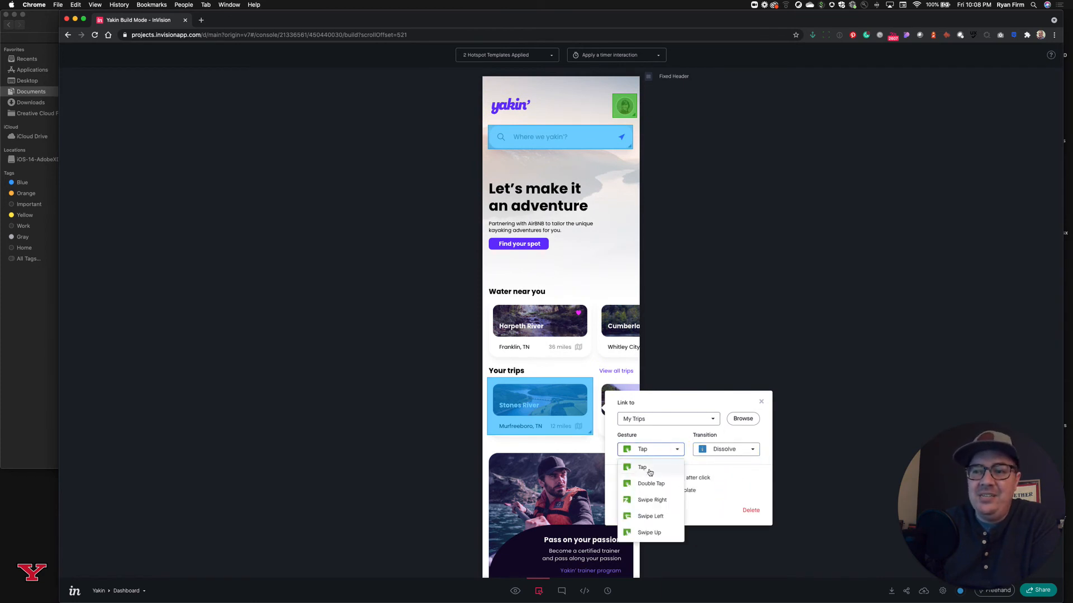
scroll(649, 497, "down", 1)
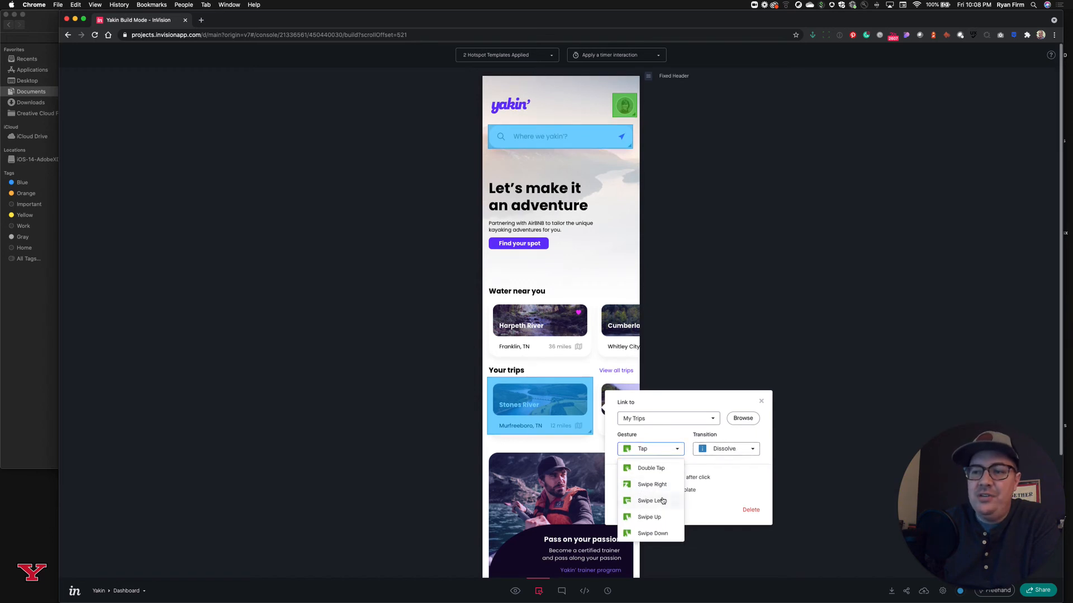
scroll(670, 500, "up", 1)
left_click(736, 468)
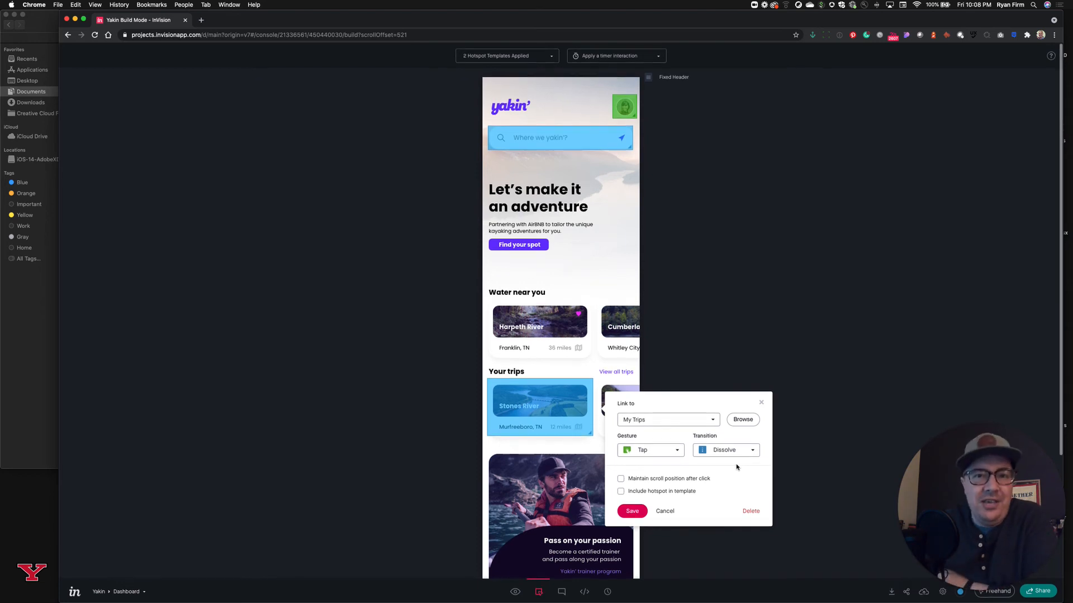
left_click(633, 512)
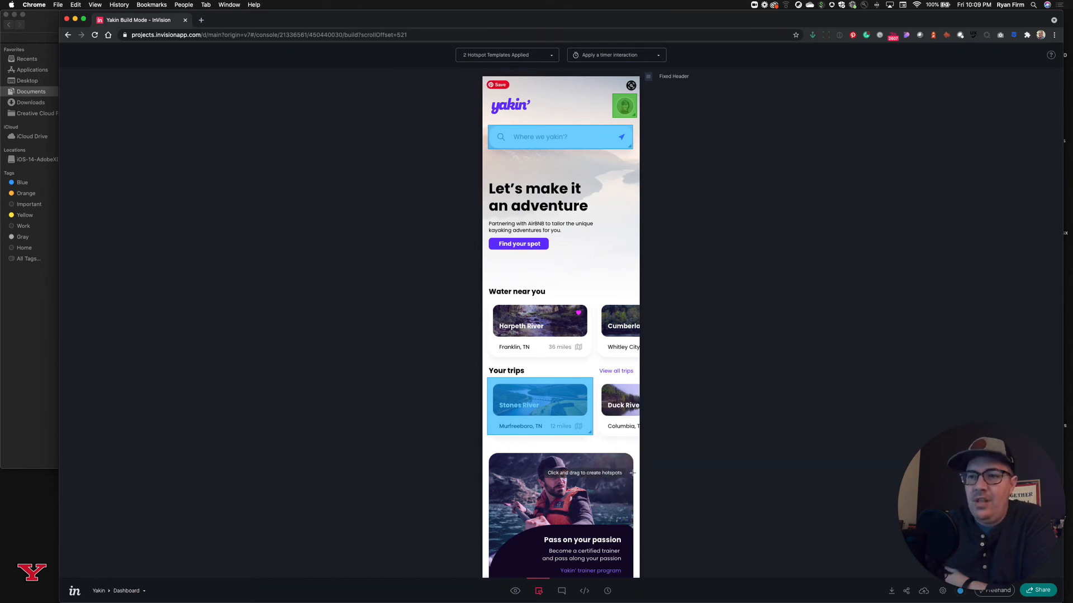
Preview the Dashboard and try the option for sending the prototype to a mobile device.
left_click(516, 591)
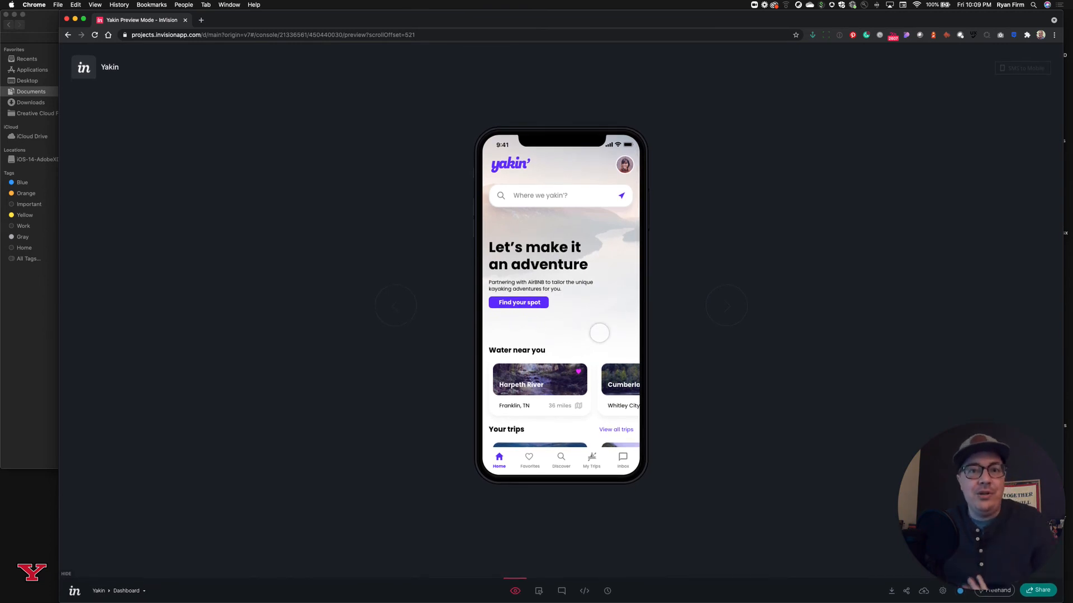
left_click(1030, 72)
left_click(985, 67)
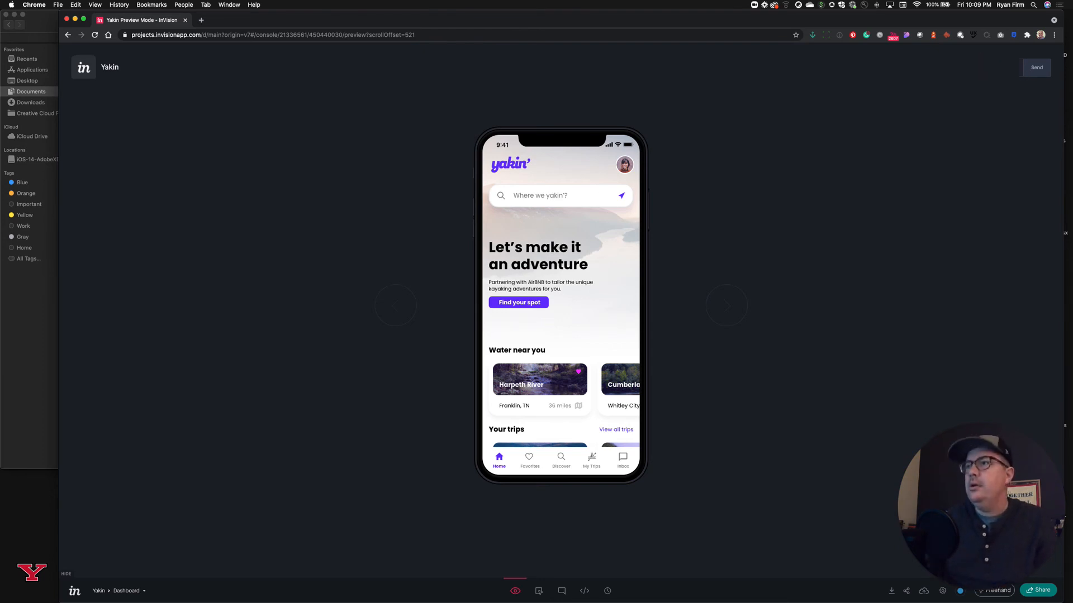
left_click(1041, 70)
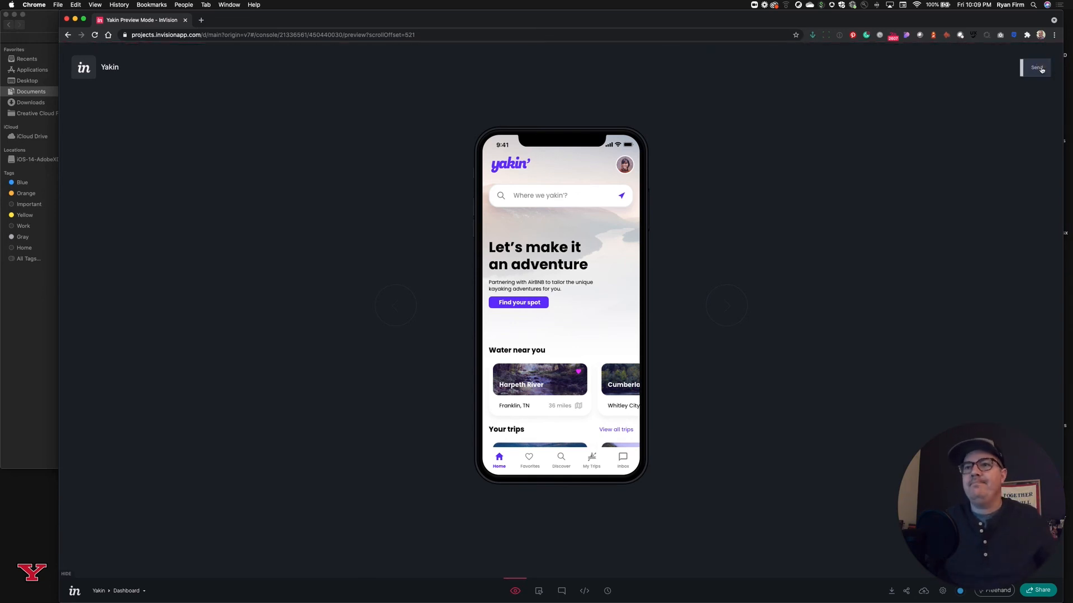
left_click(1020, 102)
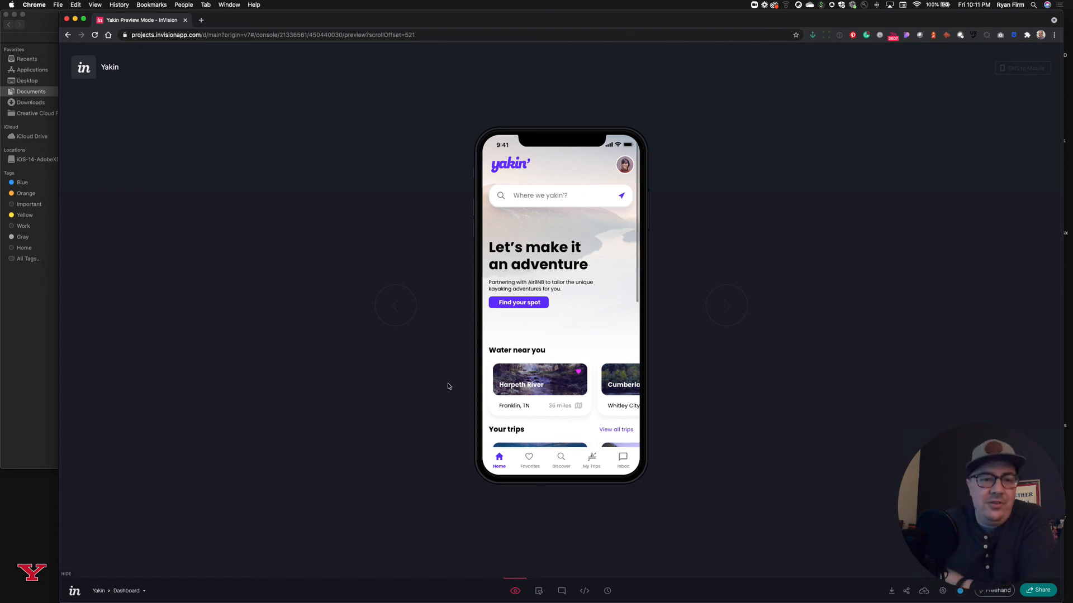
Return to the Yakin project's screens overview and examine the loading screen placeholder and the project icon upload.
left_click(99, 591)
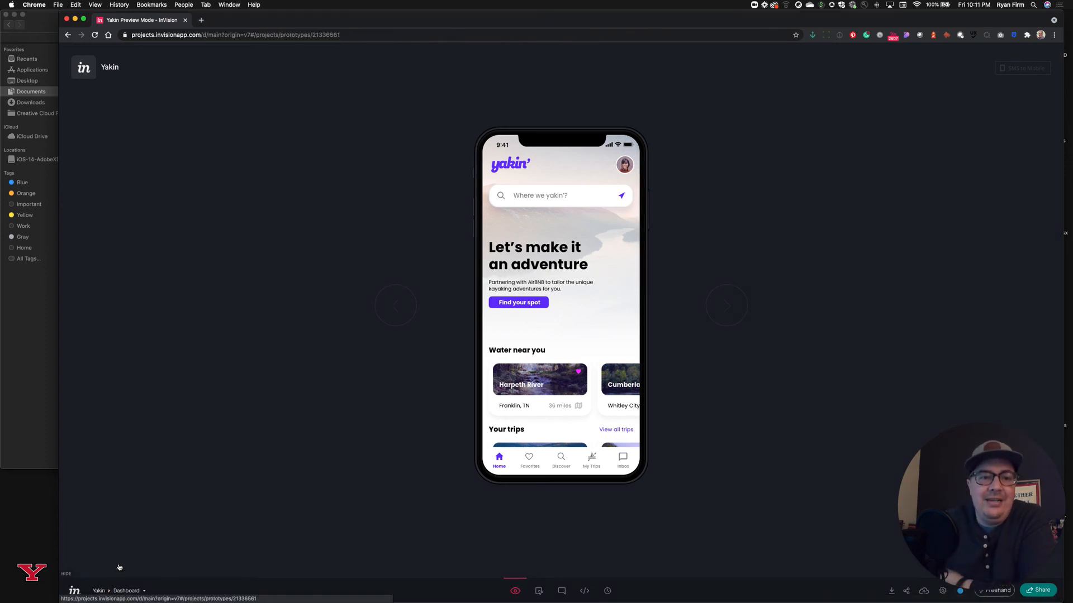
scroll(485, 292, "down", 2)
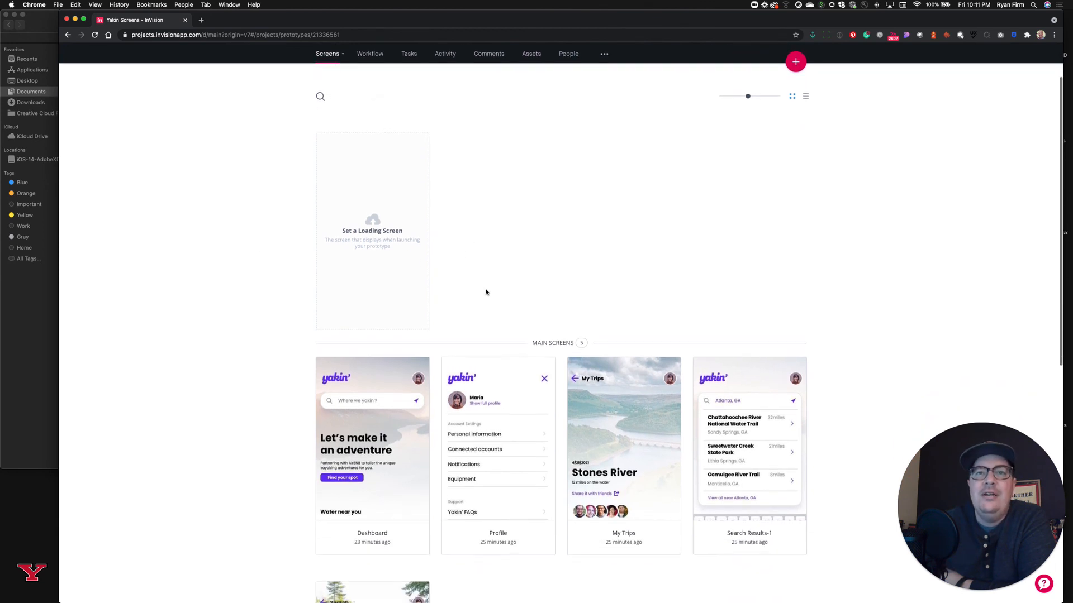
scroll(538, 253, "up", 2)
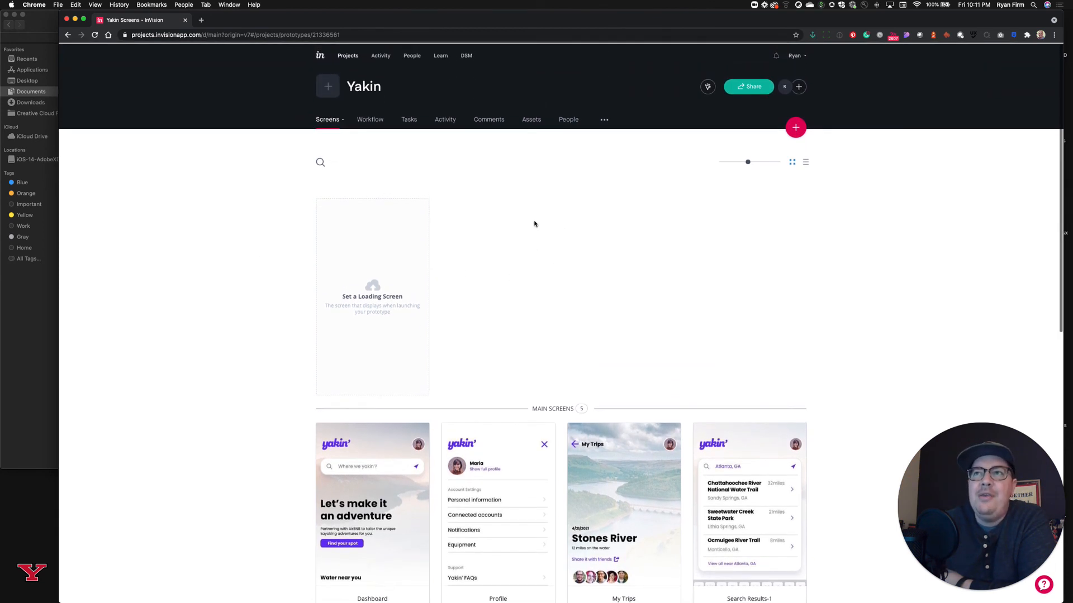
scroll(480, 246, "down", 2)
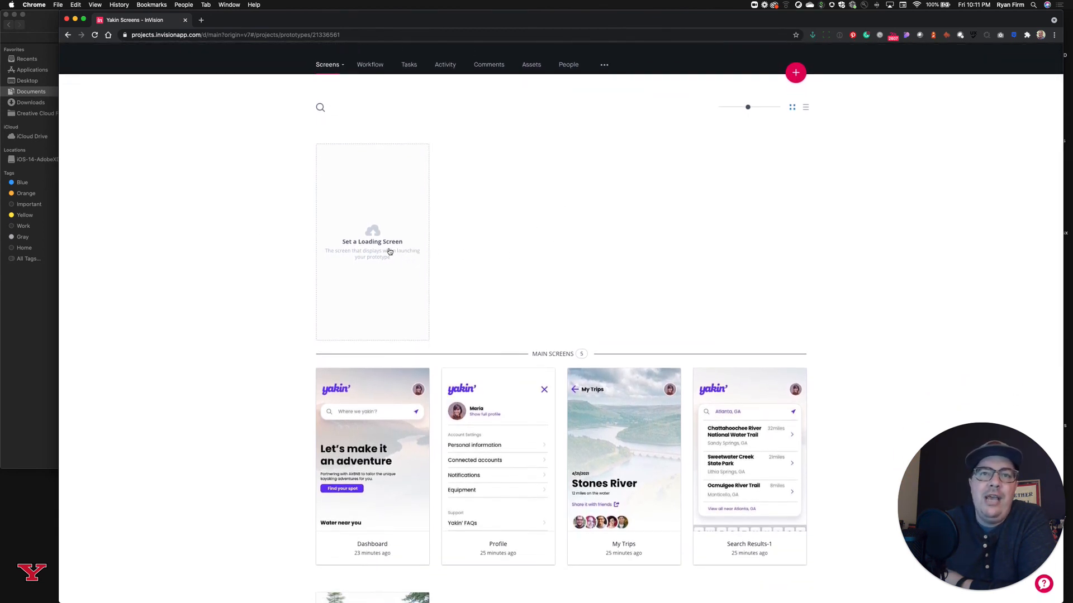
scroll(391, 251, "down", 1)
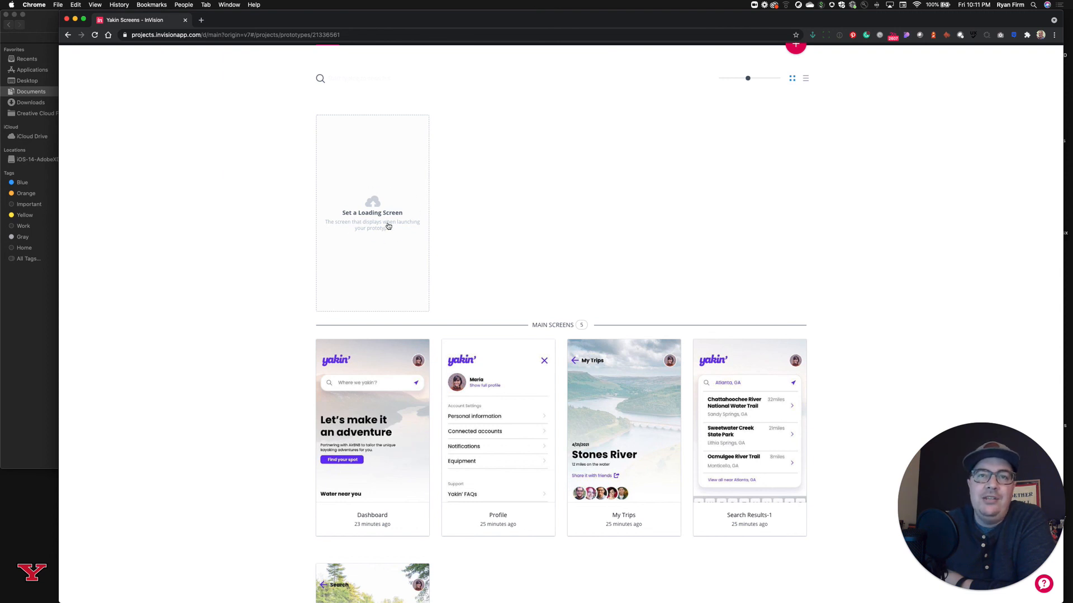
scroll(391, 223, "up", 3)
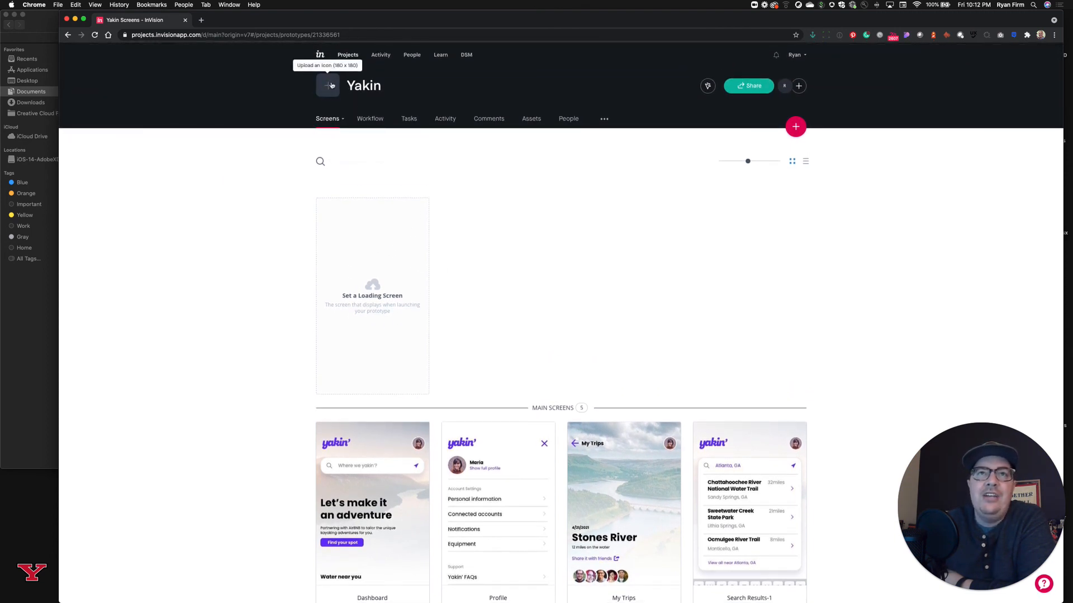
left_click(331, 84)
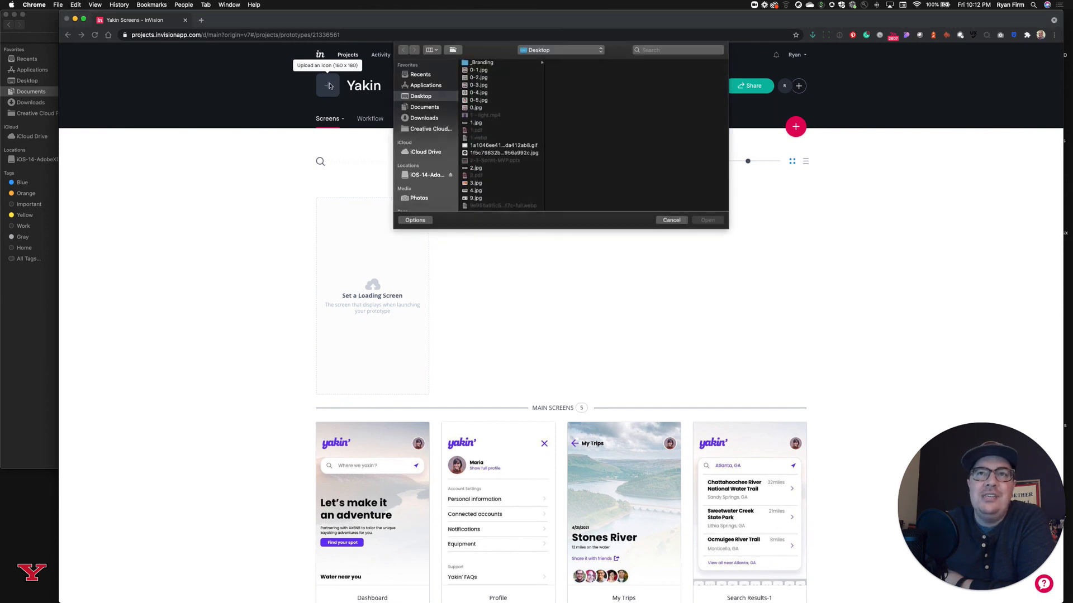
key("Escape")
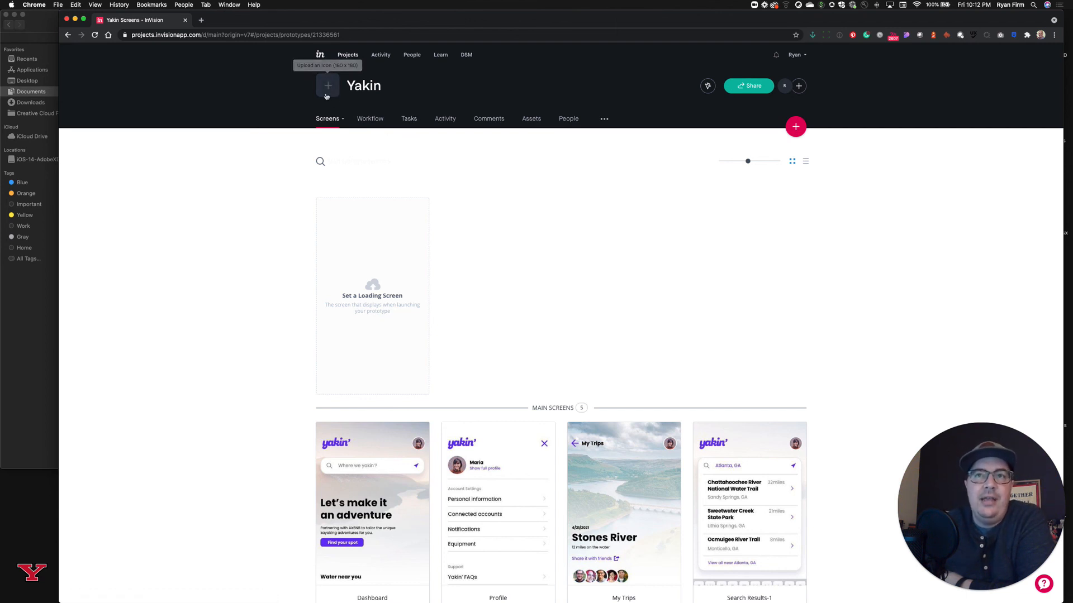
Look through the project's main screens and overlays, and open the Dashboard in preview.
scroll(772, 256, "down", 4)
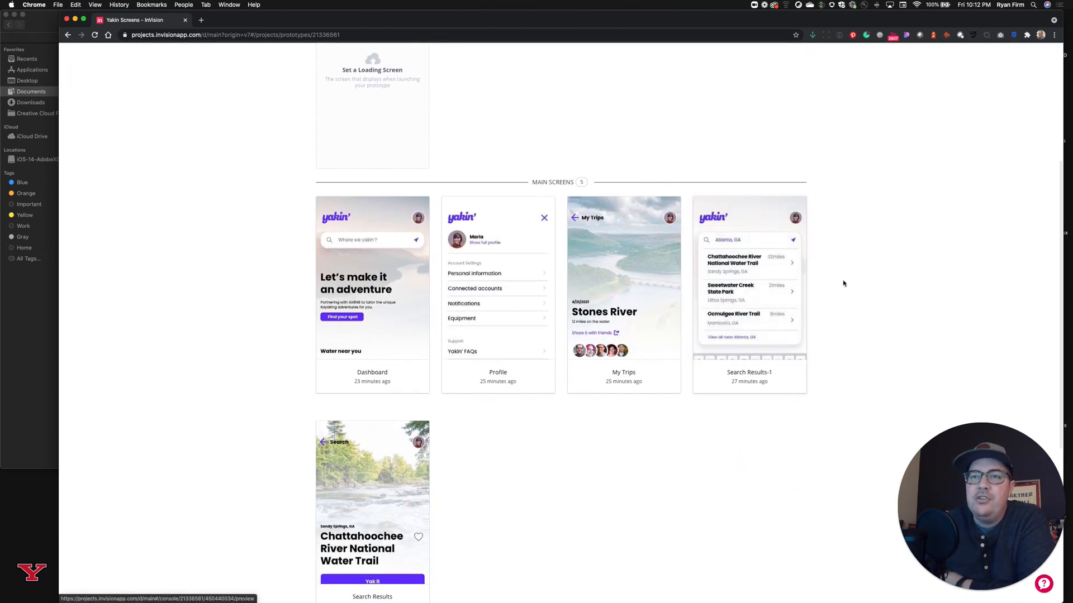
scroll(841, 283, "down", 4)
scroll(844, 283, "down", 2)
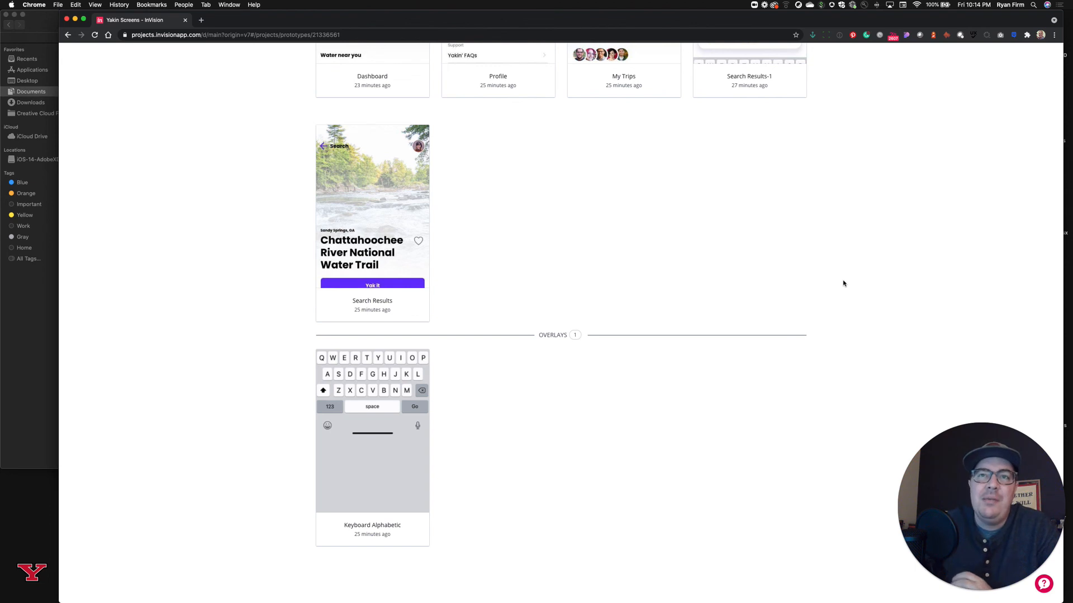
scroll(756, 283, "up", 6)
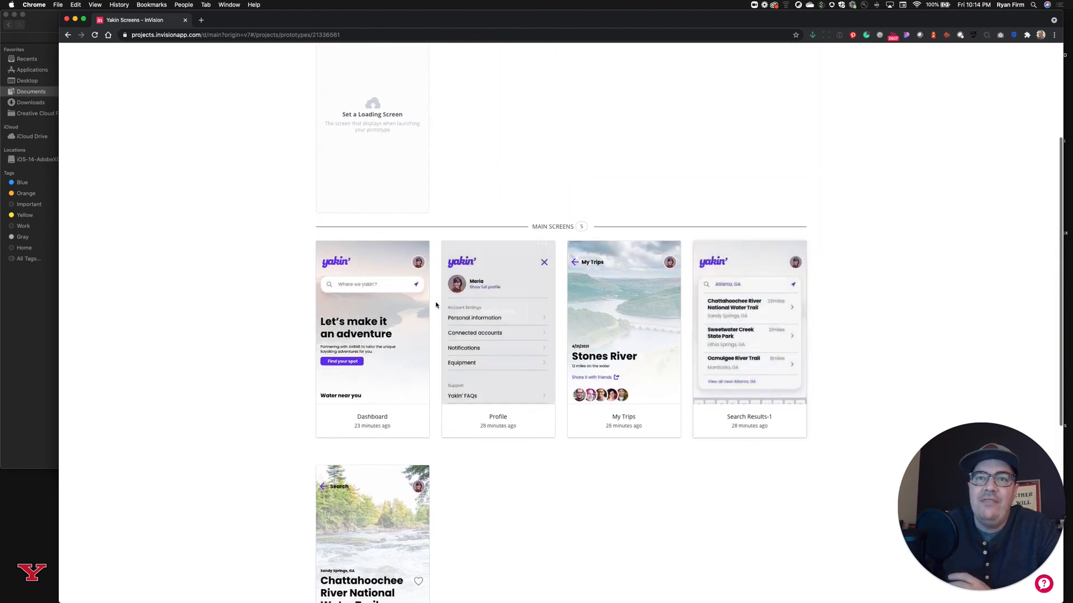
left_click(371, 319)
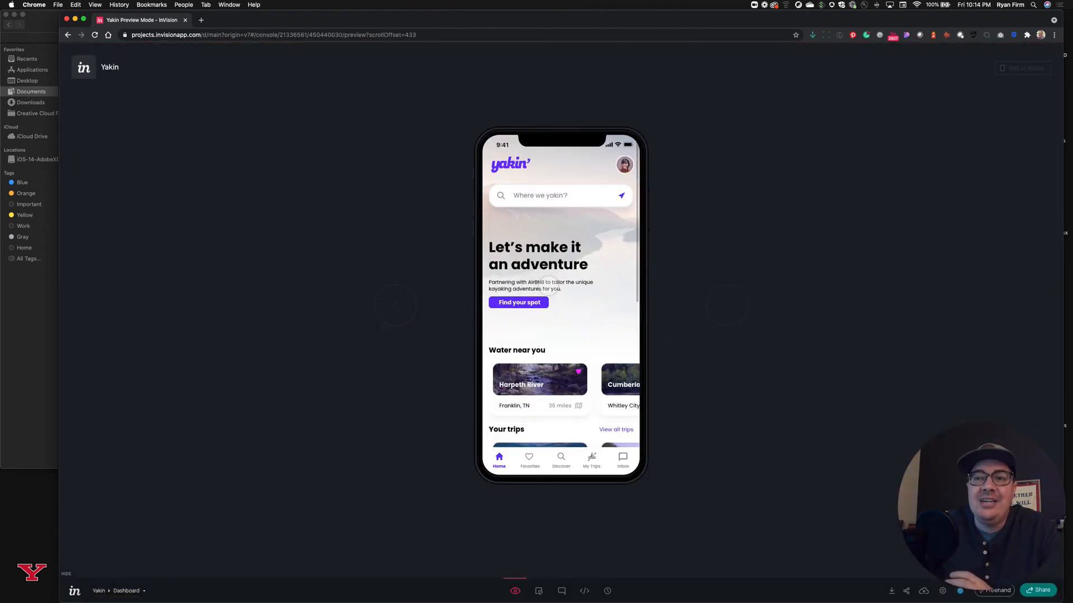